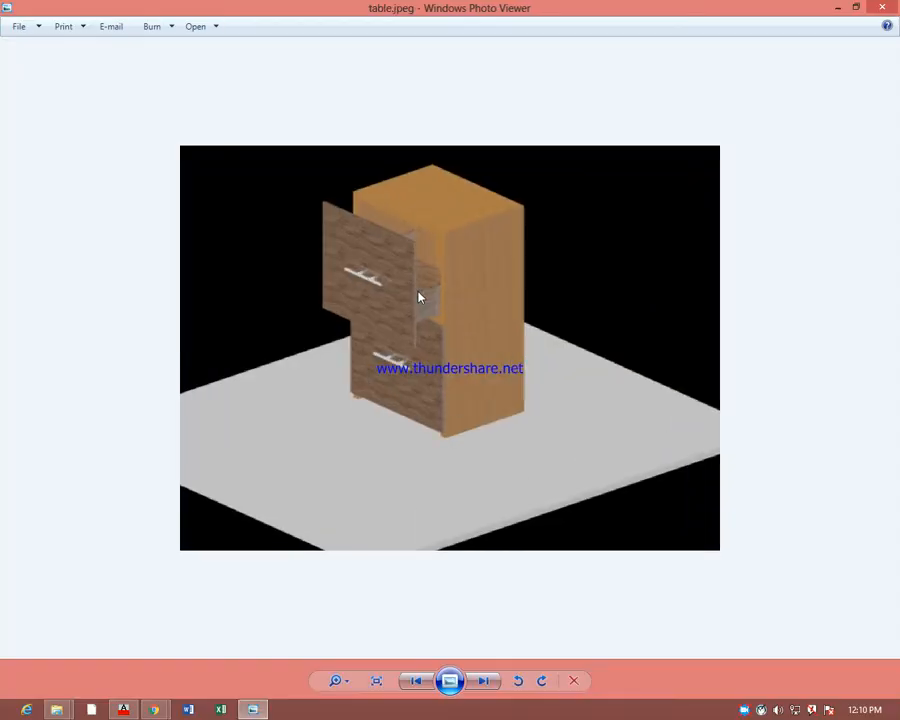
# Examine the rendered cabinet in table.jpeg at different magnifications and minimize the picture
pyautogui.scroll(2, 411, 252)
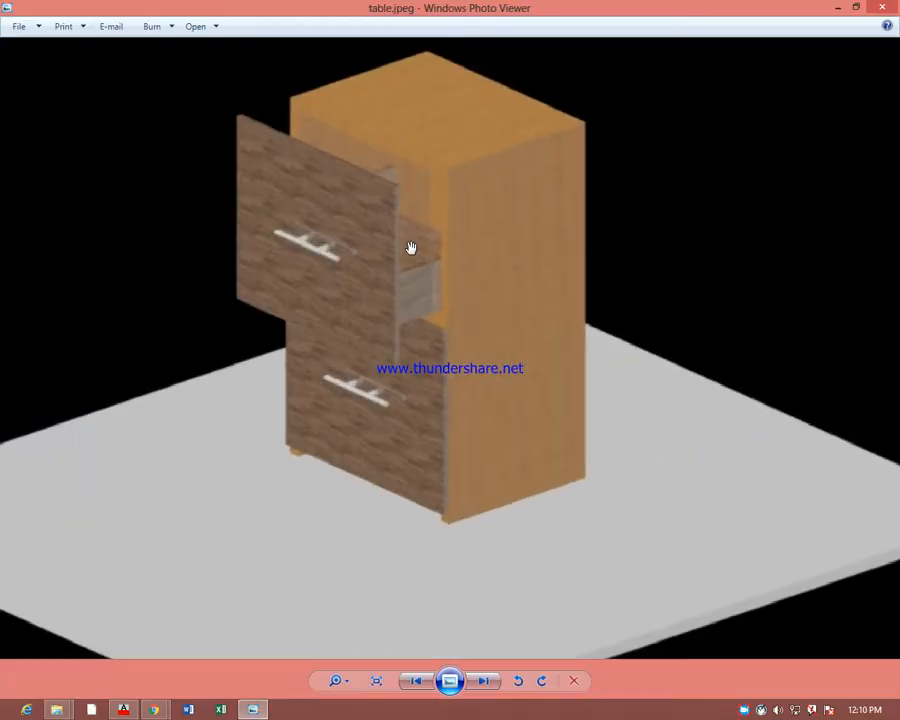
pyautogui.scroll(-2, 411, 258)
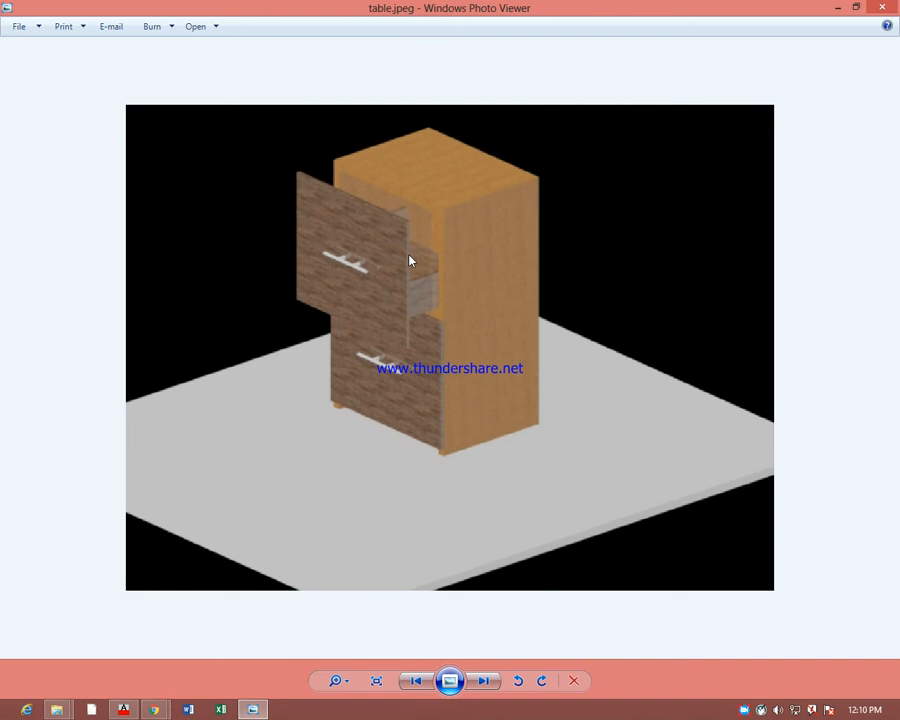
pyautogui.scroll(-1, 448, 340)
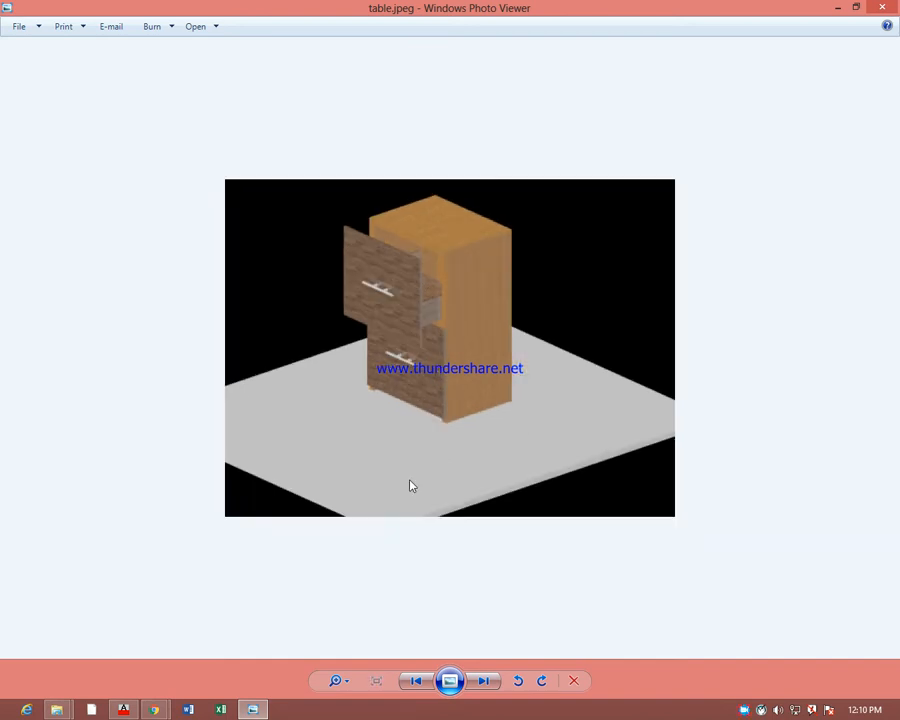
pyautogui.click(837, 8)
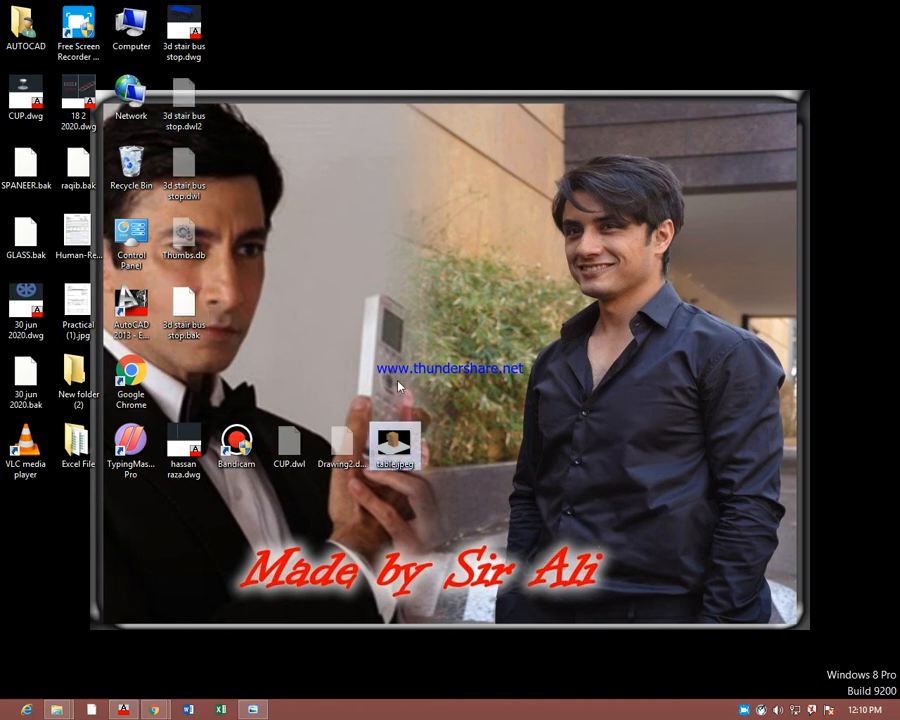
# Refresh the desktop and switch to AutoCAD to orbit the 3d stair bus stop.dwg model to a lower viewing angle
pyautogui.rightClick(448, 267)
pyautogui.click(475, 300)
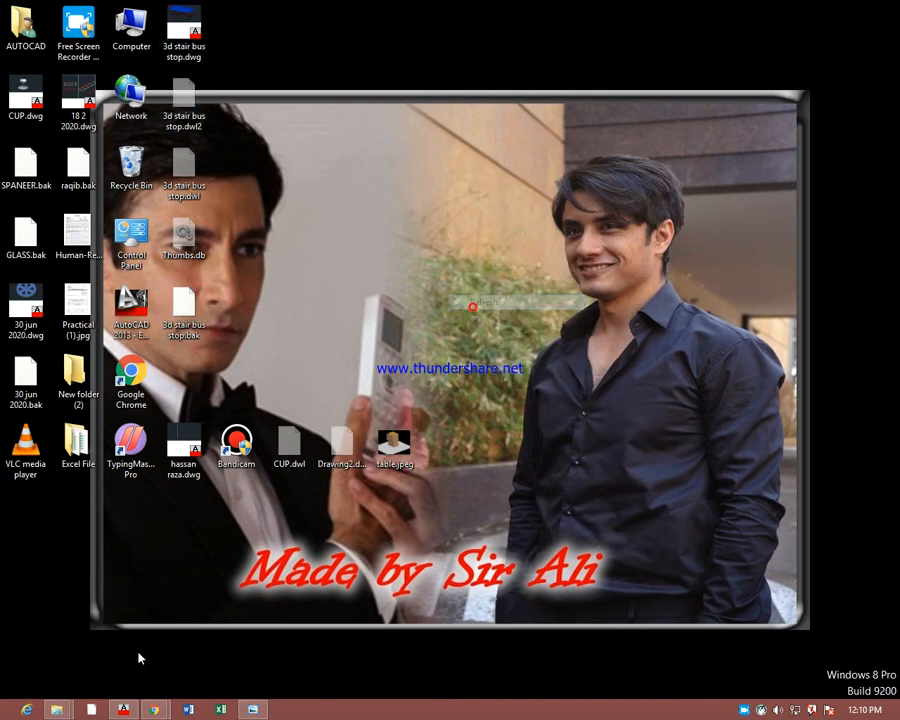
pyautogui.click(123, 710)
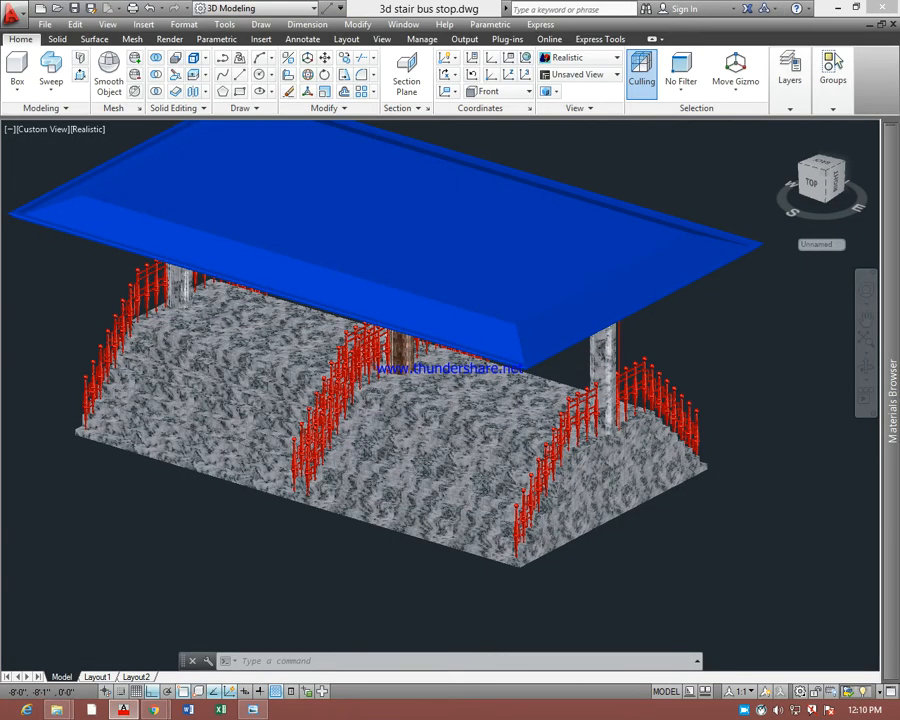
pyautogui.scroll(-4, 423, 434)
pyautogui.scroll(4, 588, 374)
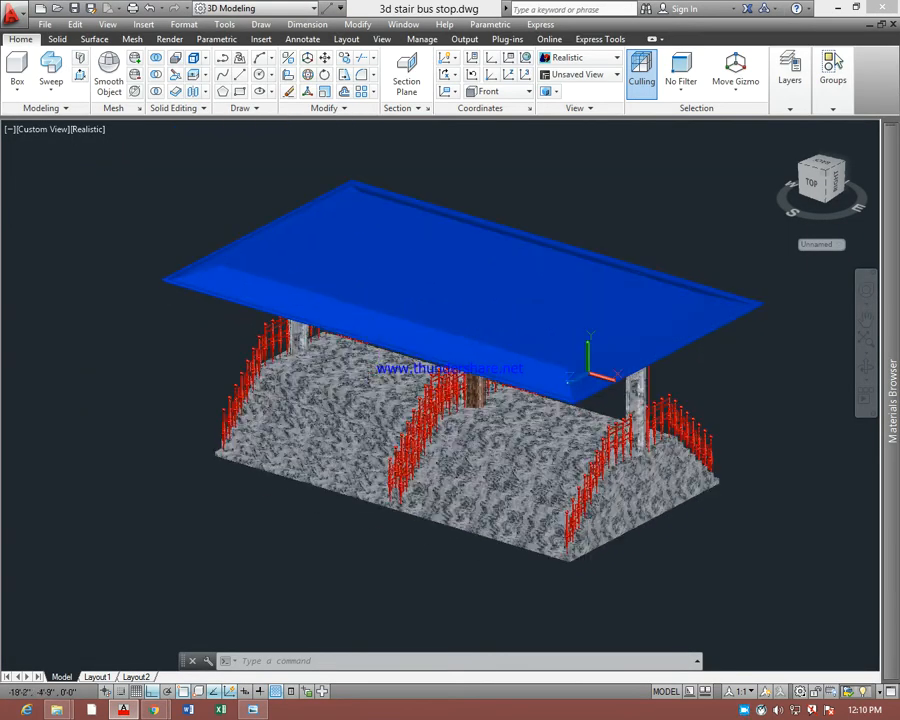
pyautogui.keyDown('shift'); pyautogui.moveTo(467, 456); pyautogui.dragTo(516, 452, button='middle'); pyautogui.keyUp('shift')
pyautogui.scroll(2, 560, 441)
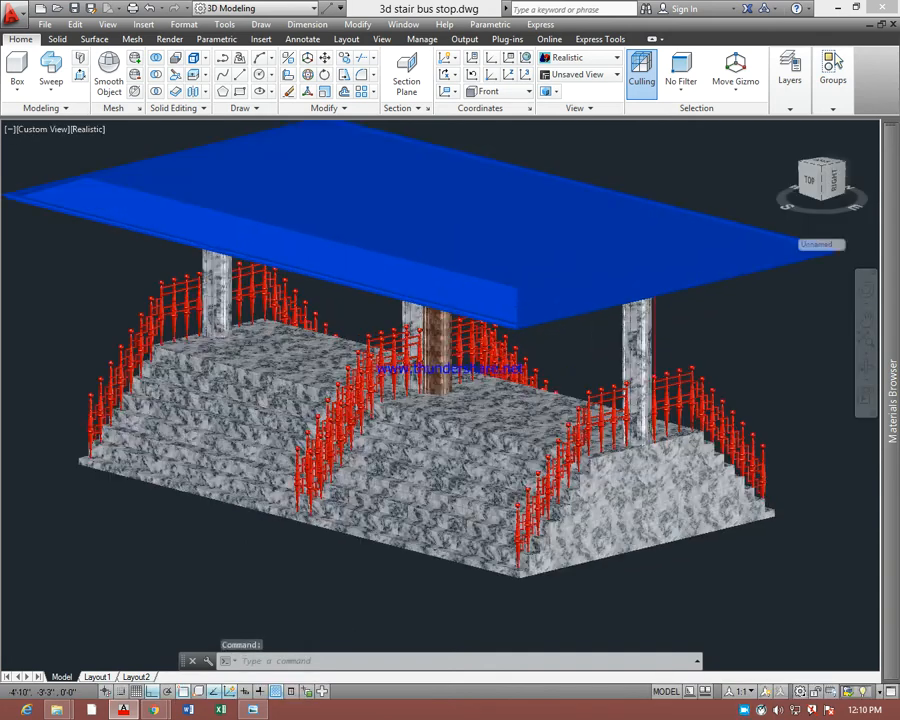
# Pick the marble column at the near end of the bus stop and open the Materials Browser with the rmat command
pyautogui.scroll(2, 562, 438)
pyautogui.click(656, 433)
pyautogui.write('r')
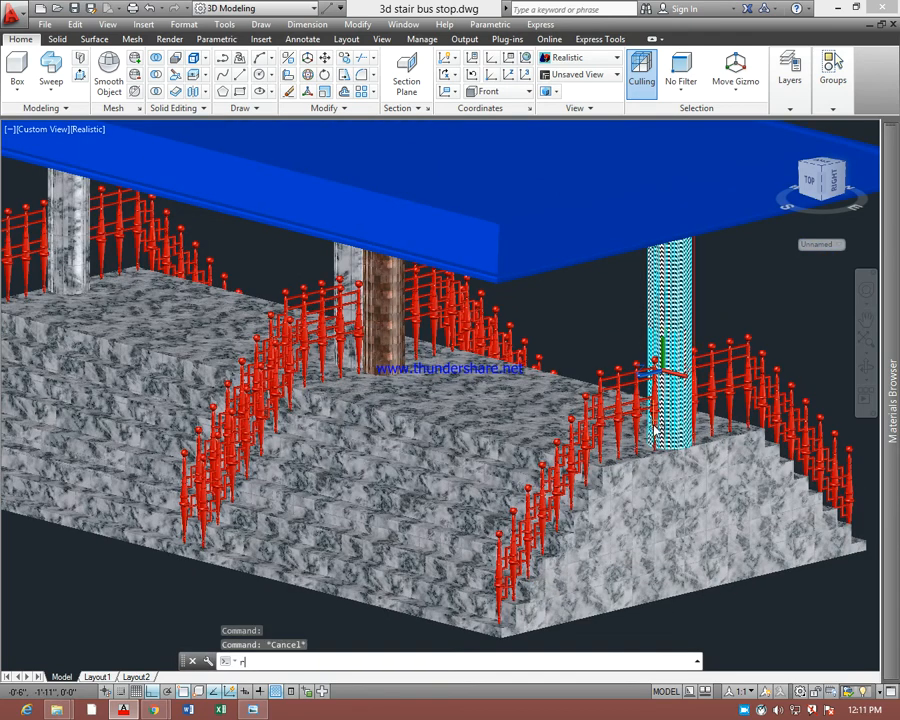
pyautogui.write('mat')
pyautogui.press('Return')
pyautogui.moveTo(658, 434)
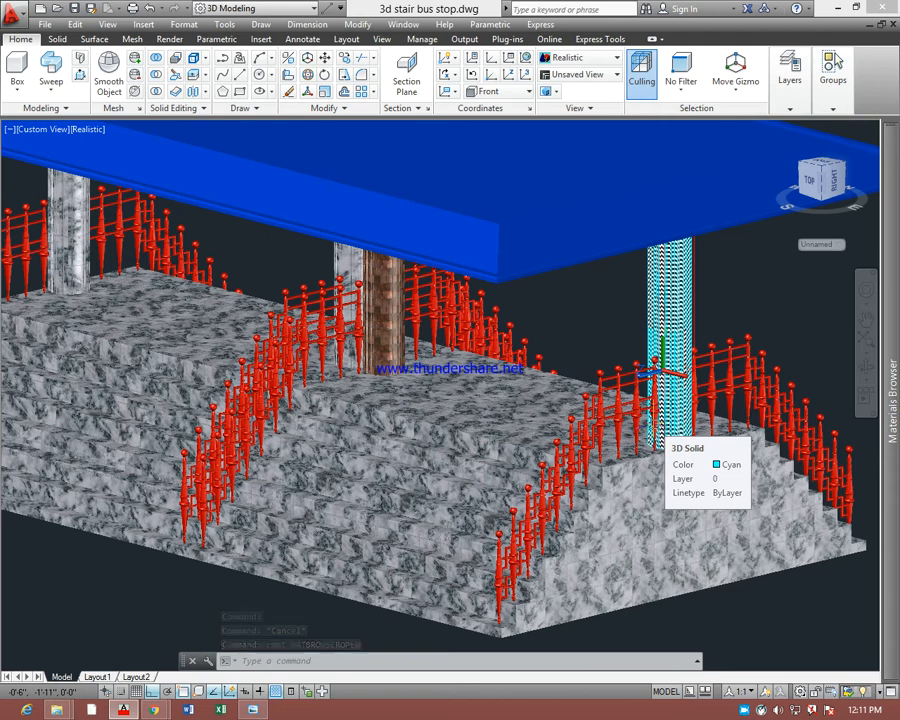
# Enlarge the document materials area and apply the Latex material to the brown middle column
pyautogui.moveTo(881, 382)
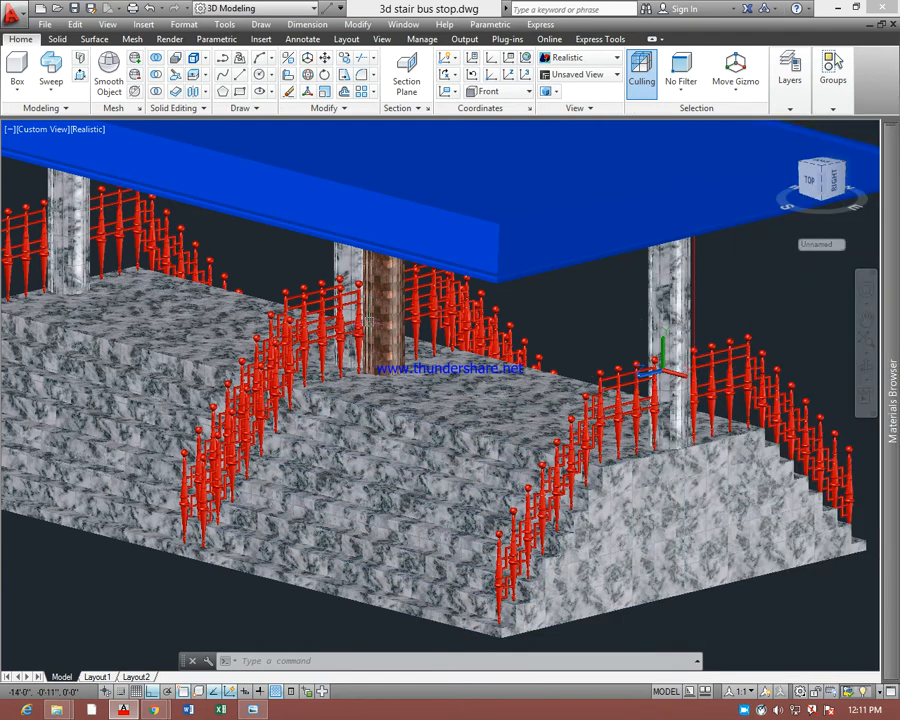
pyautogui.click(385, 310)
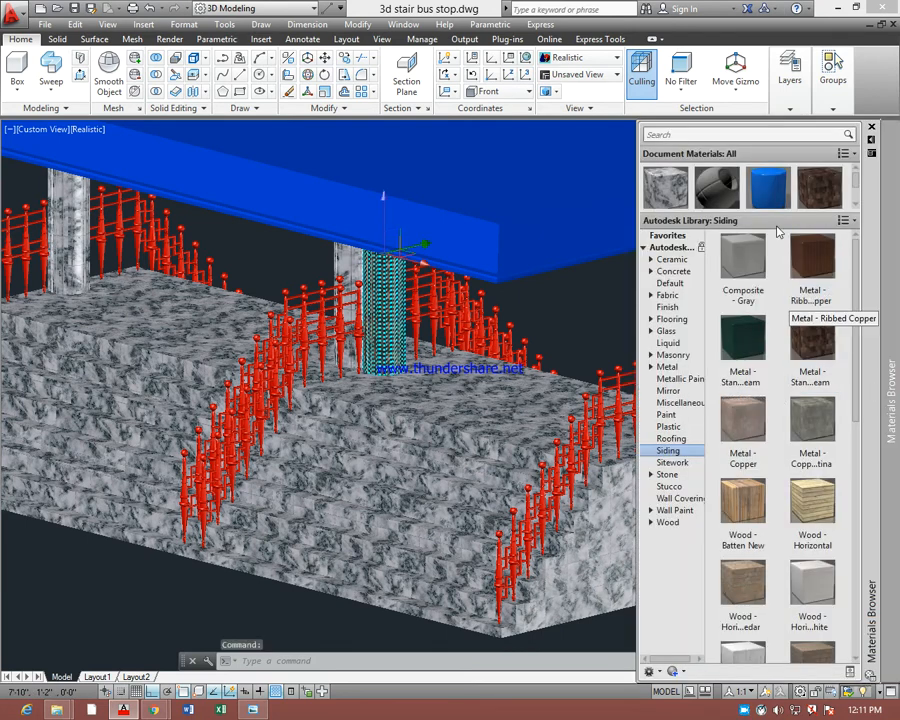
pyautogui.moveTo(778, 210); pyautogui.dragTo(778, 362)
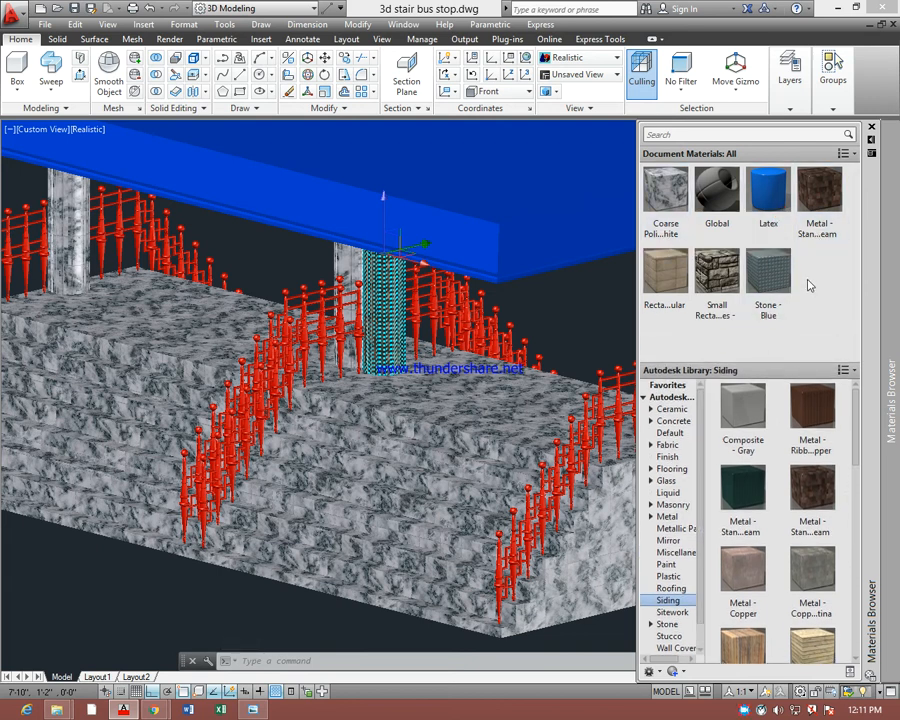
pyautogui.click(771, 207)
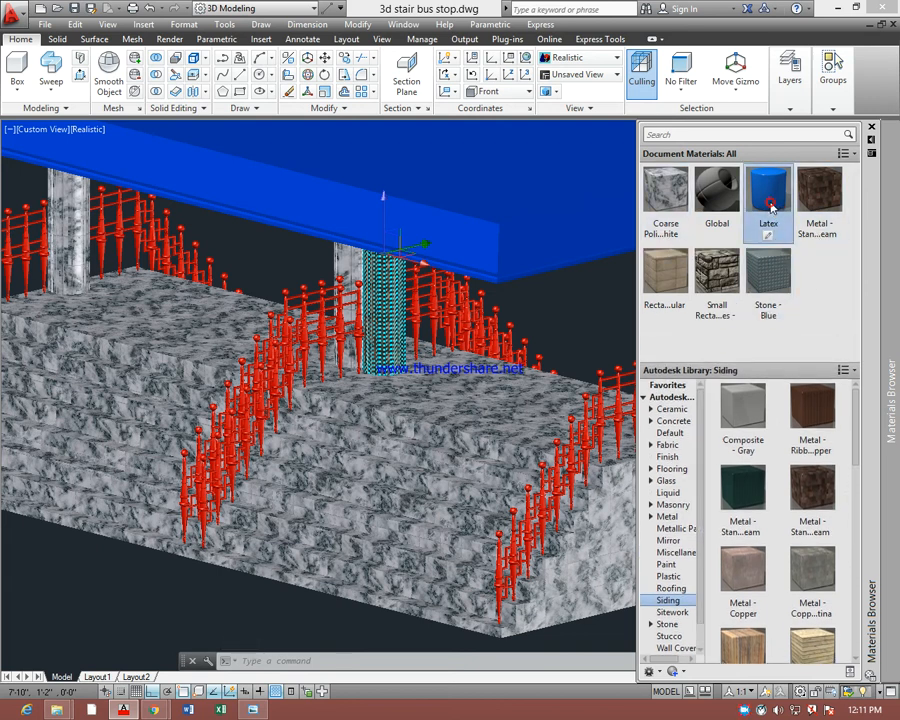
# Purge all unused materials from the drawing's document materials
pyautogui.rightClick(771, 207)
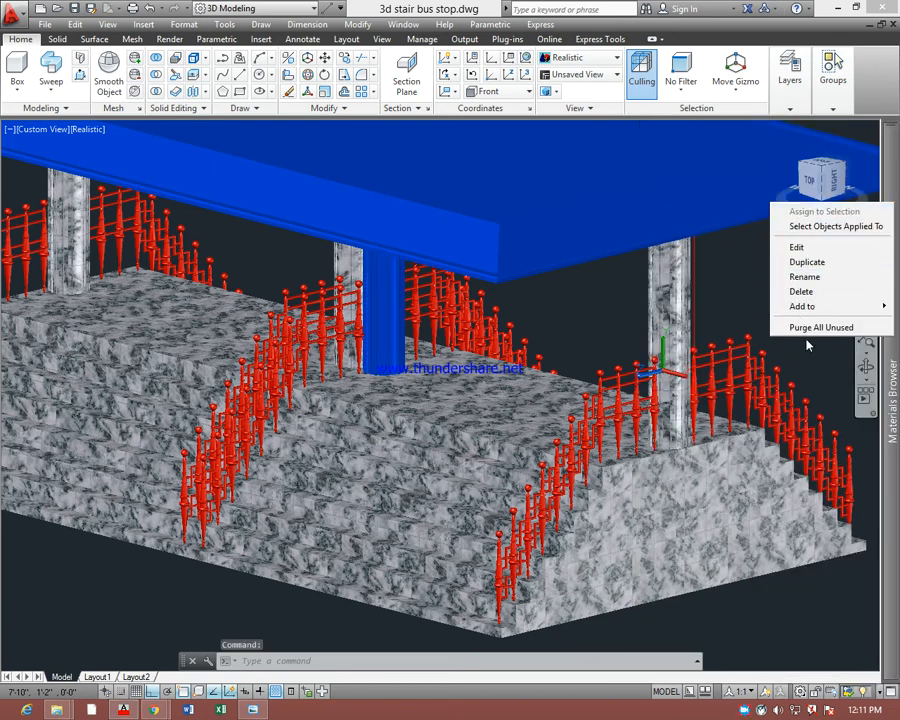
pyautogui.click(889, 432)
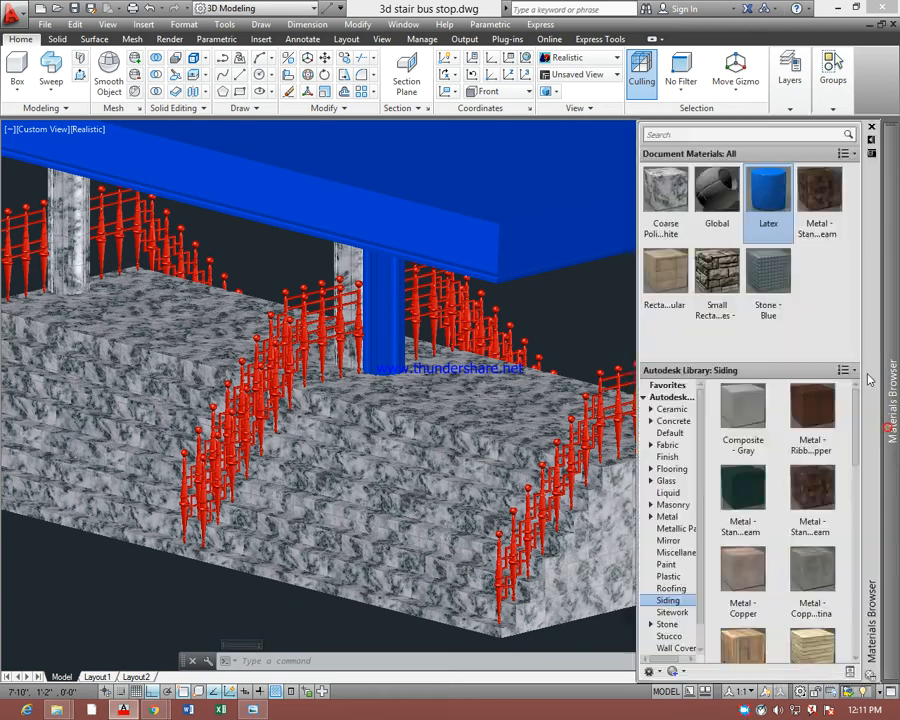
pyautogui.rightClick(777, 208)
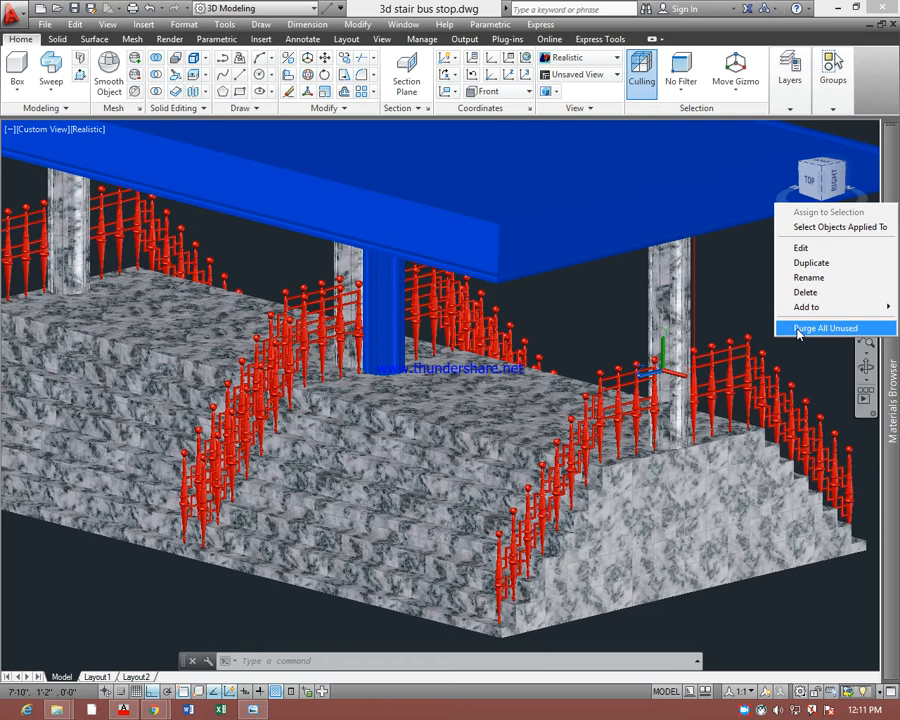
pyautogui.click(798, 330)
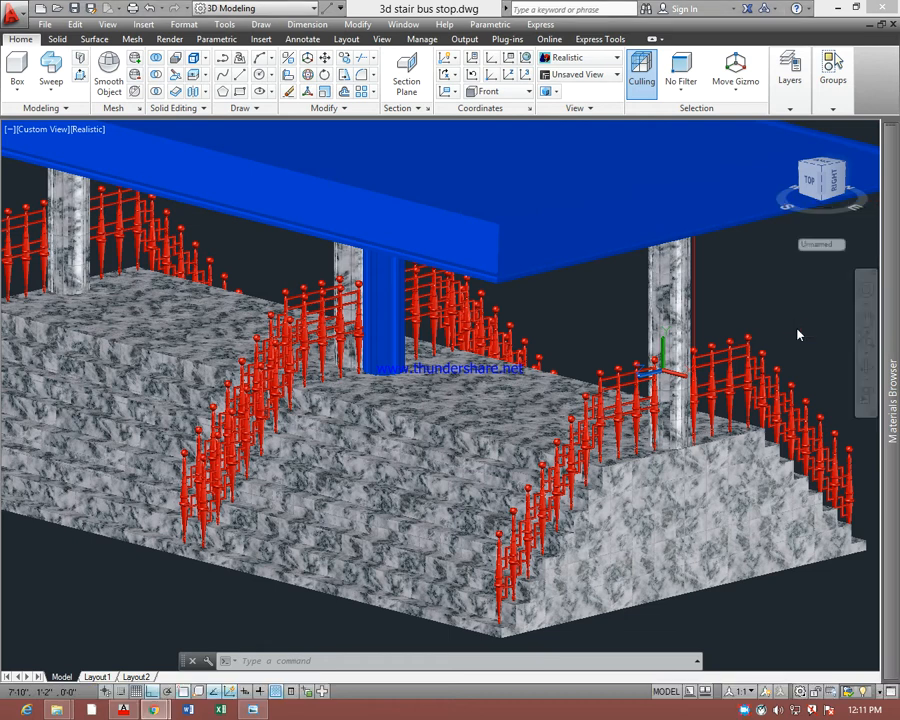
# Undock the Materials Browser and place it over the near end of the stairs, clear of the blue column
pyautogui.doubleClick(893, 482)
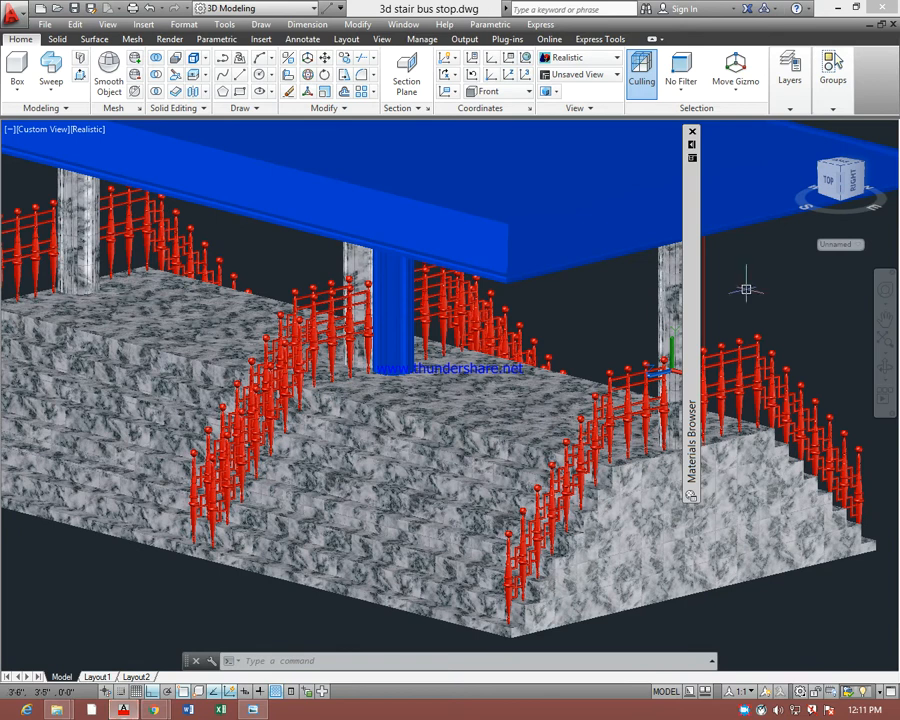
pyautogui.moveTo(697, 190)
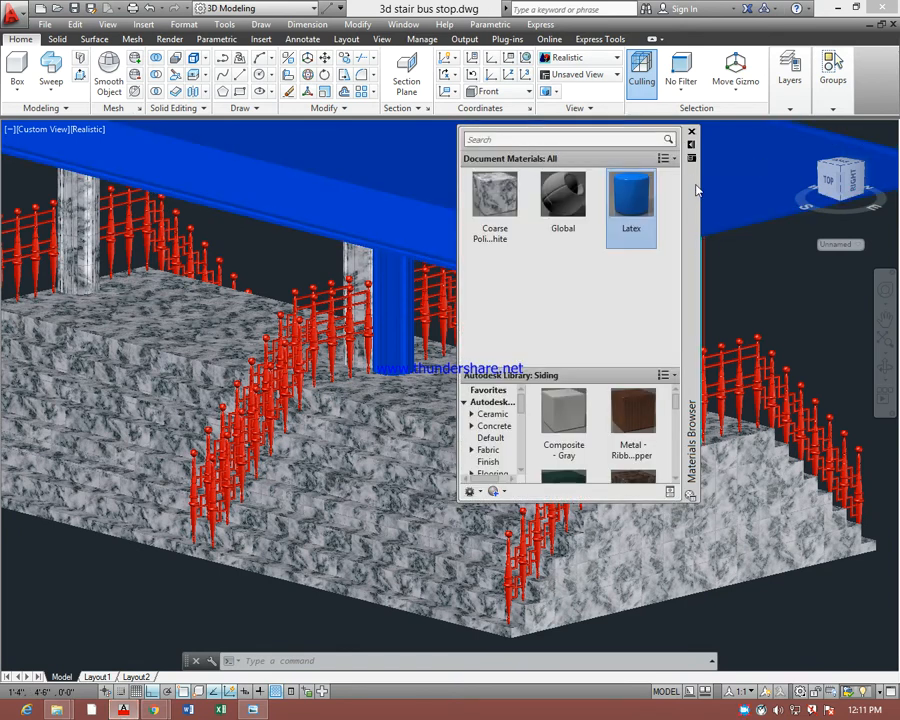
pyautogui.moveTo(693, 183); pyautogui.dragTo(860, 337)
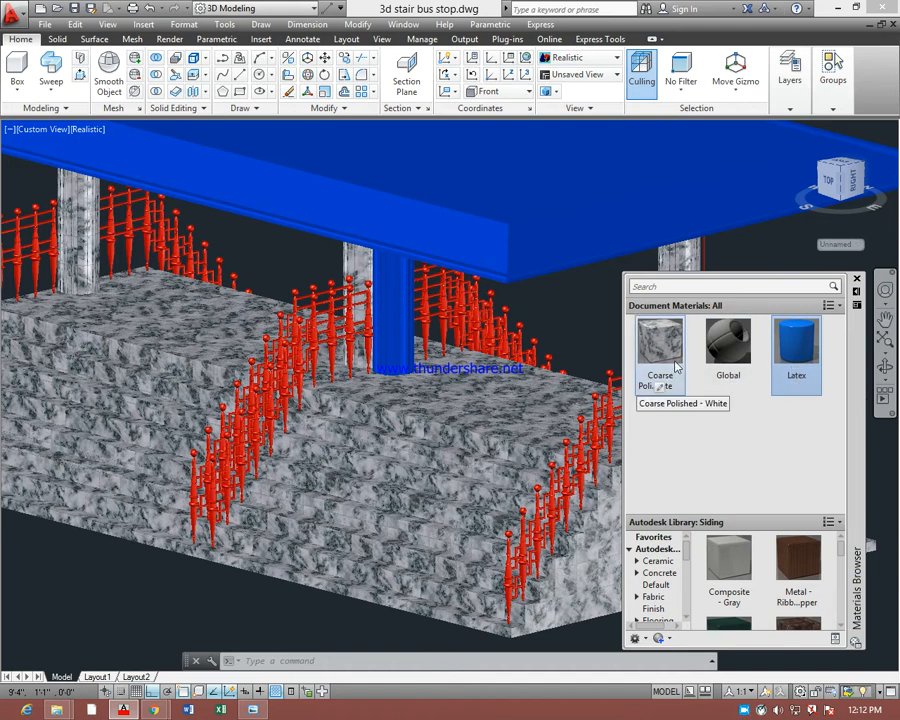
# Delete the Coarse Polished - White material from the drawing's document materials
pyautogui.click(658, 360)
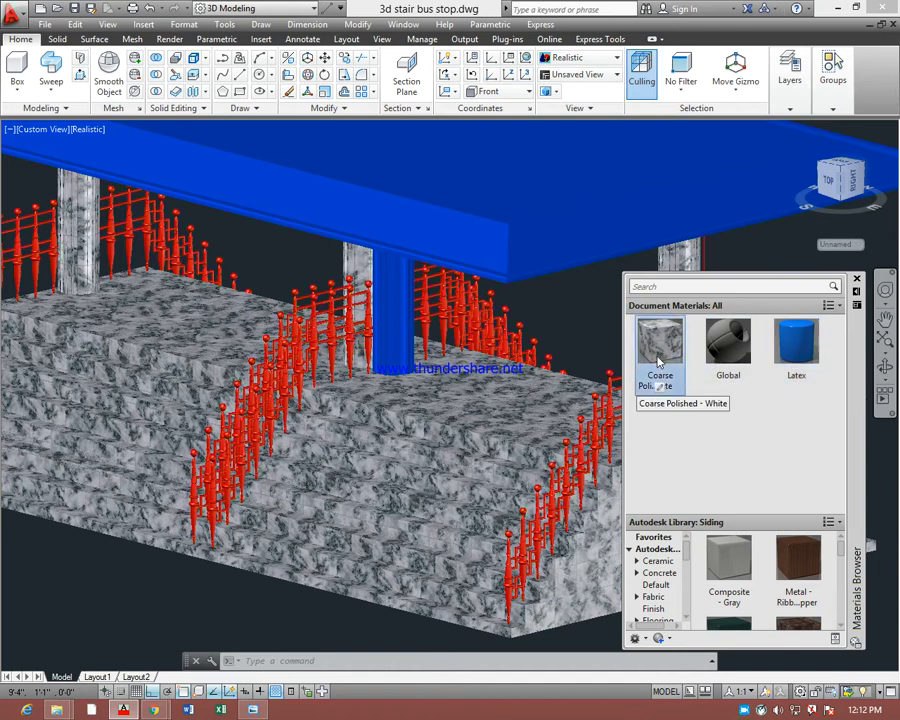
pyautogui.moveTo(658, 360); pyautogui.dragTo(392, 325)
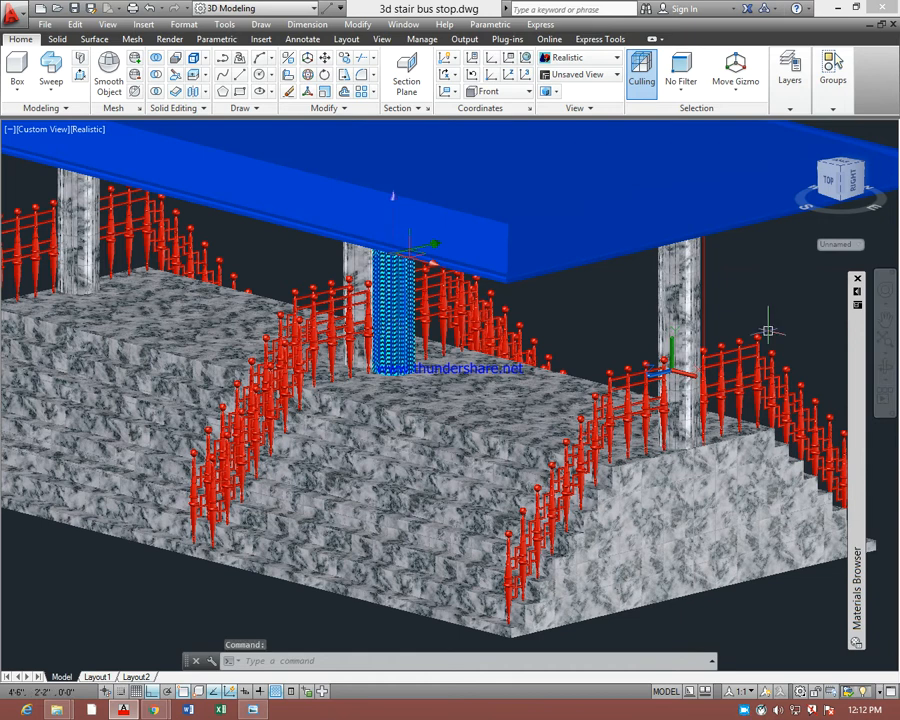
pyautogui.moveTo(862, 336)
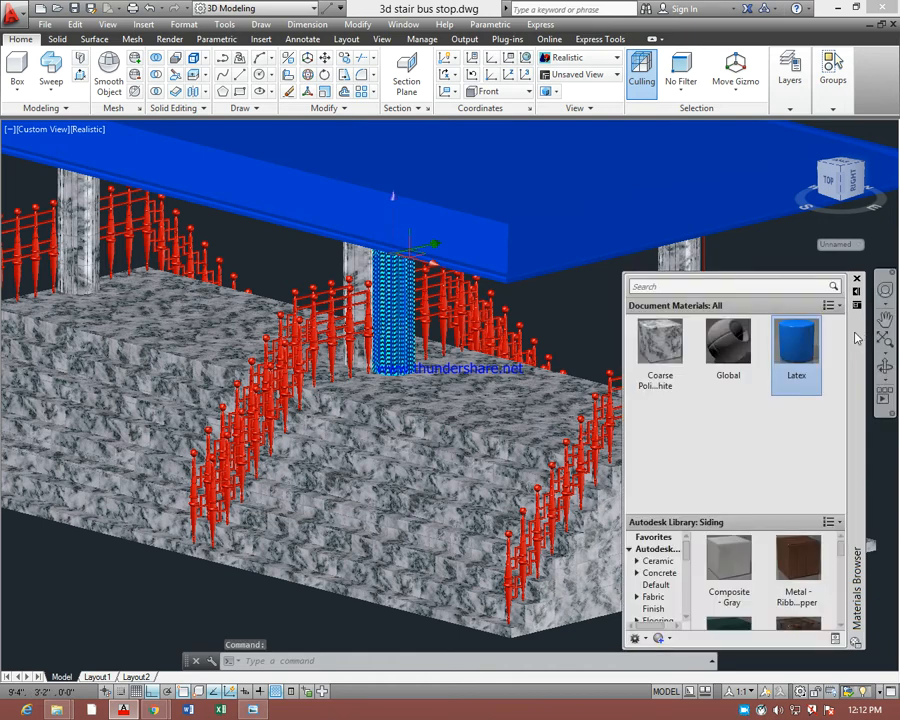
pyautogui.rightClick(662, 352)
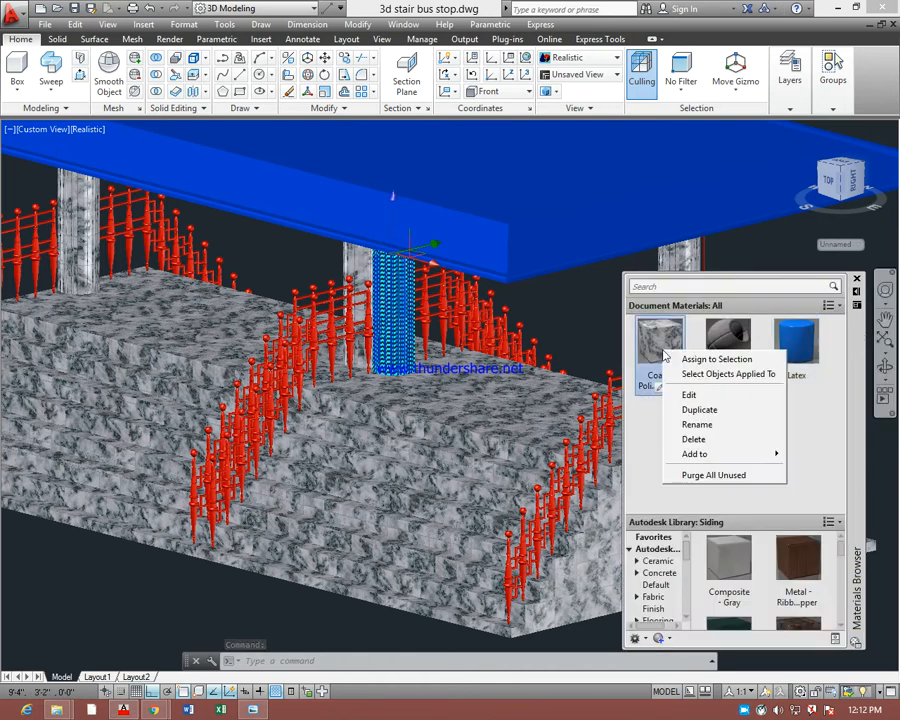
pyautogui.click(693, 440)
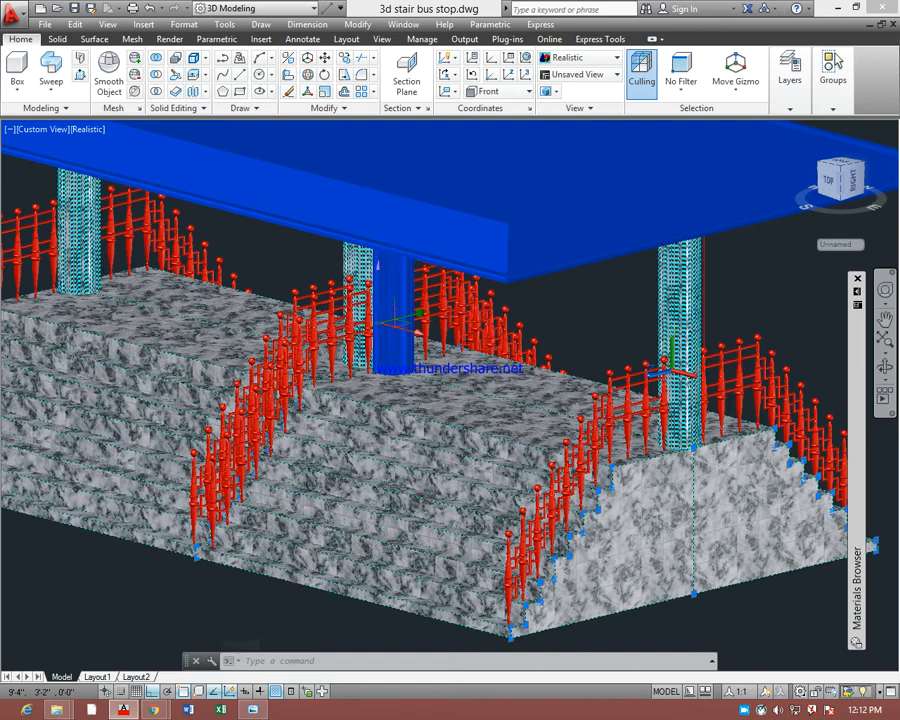
pyautogui.hotkey('ctrl', 'z')
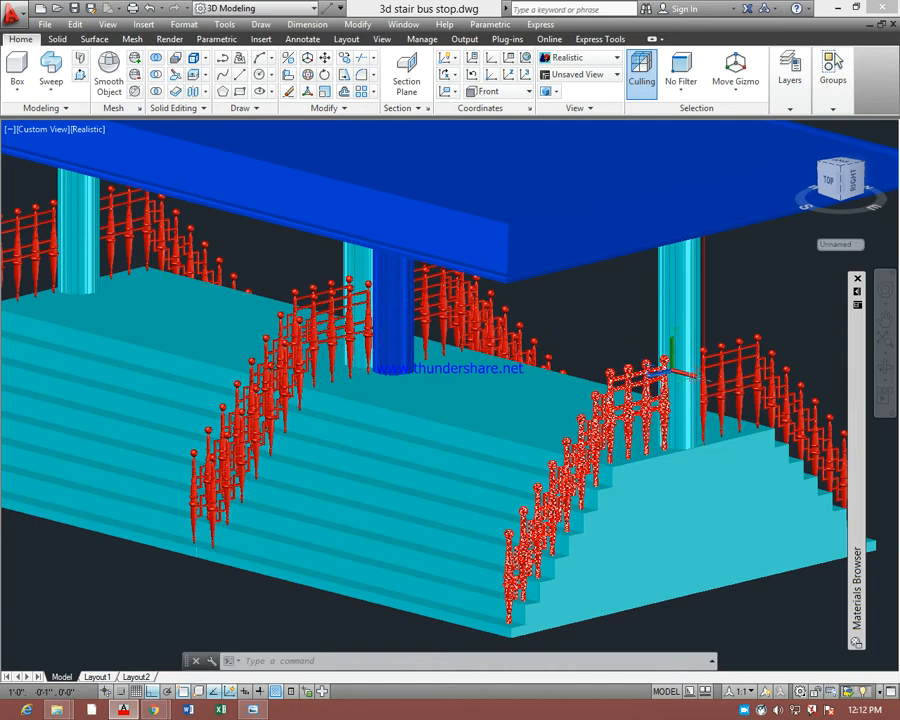
# Give the Autodesk Library area more room and display the document materials in List View and finally in Text View
pyautogui.moveTo(858, 356)
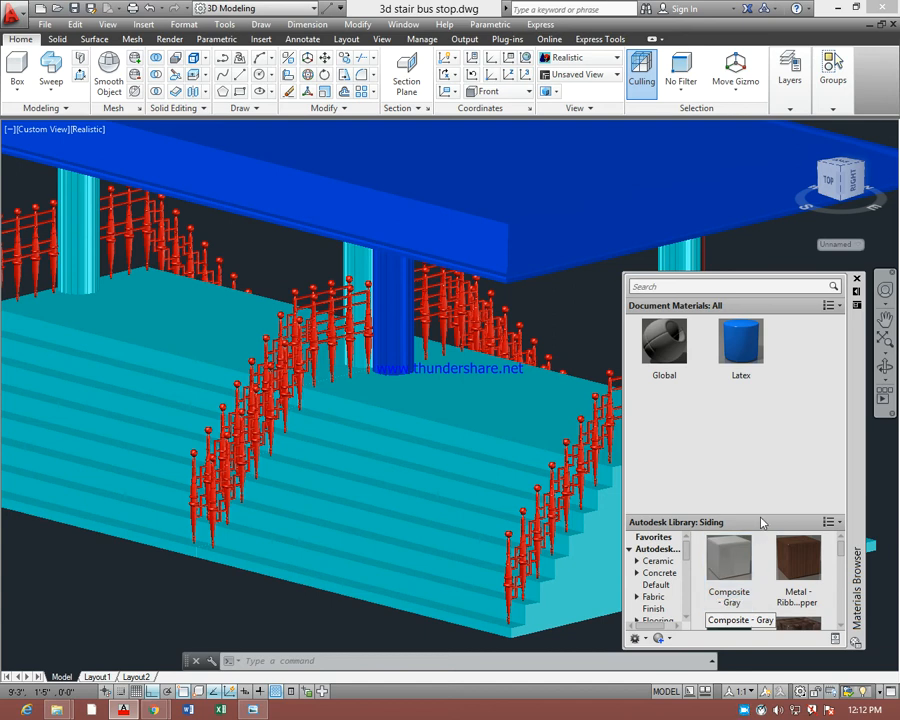
pyautogui.moveTo(763, 520); pyautogui.dragTo(763, 420)
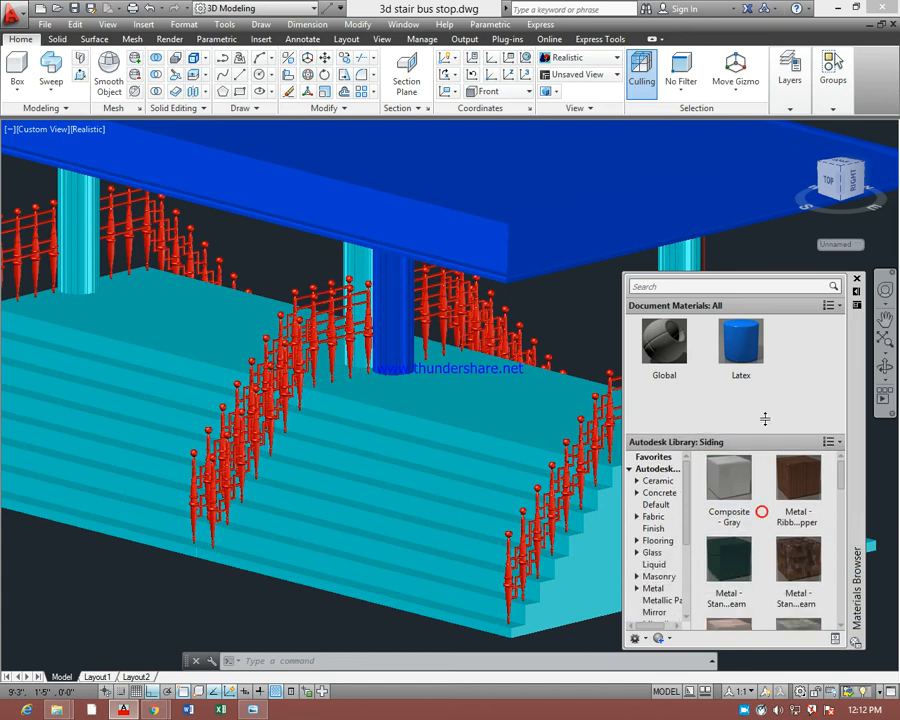
pyautogui.click(838, 307)
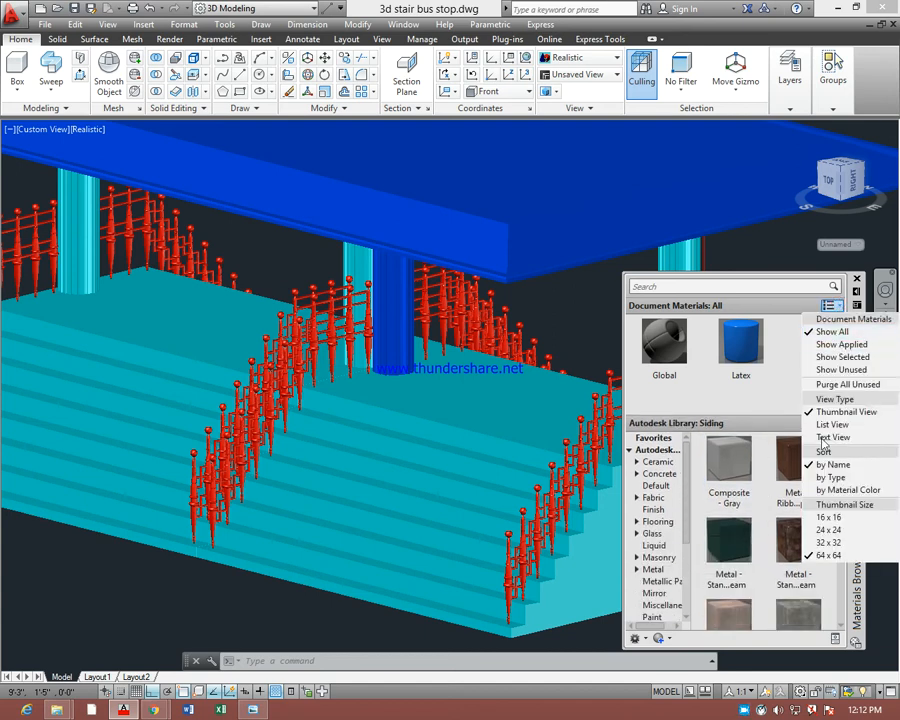
pyautogui.click(830, 425)
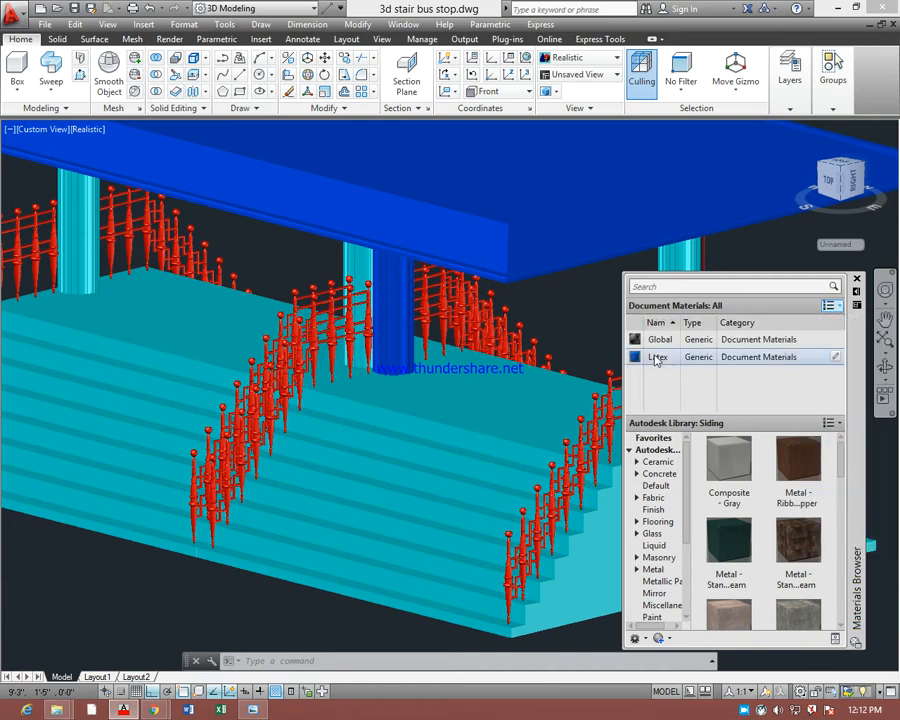
pyautogui.click(830, 306)
pyautogui.click(822, 441)
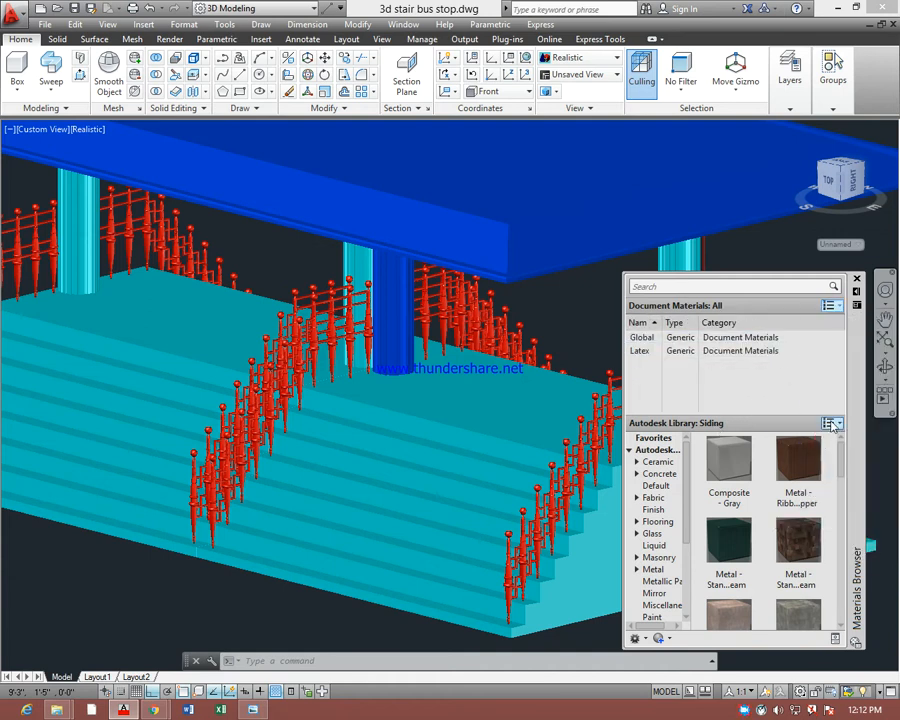
# Display the Autodesk Library materials in List View and Text View, and return them to Thumbnail View
pyautogui.click(831, 425)
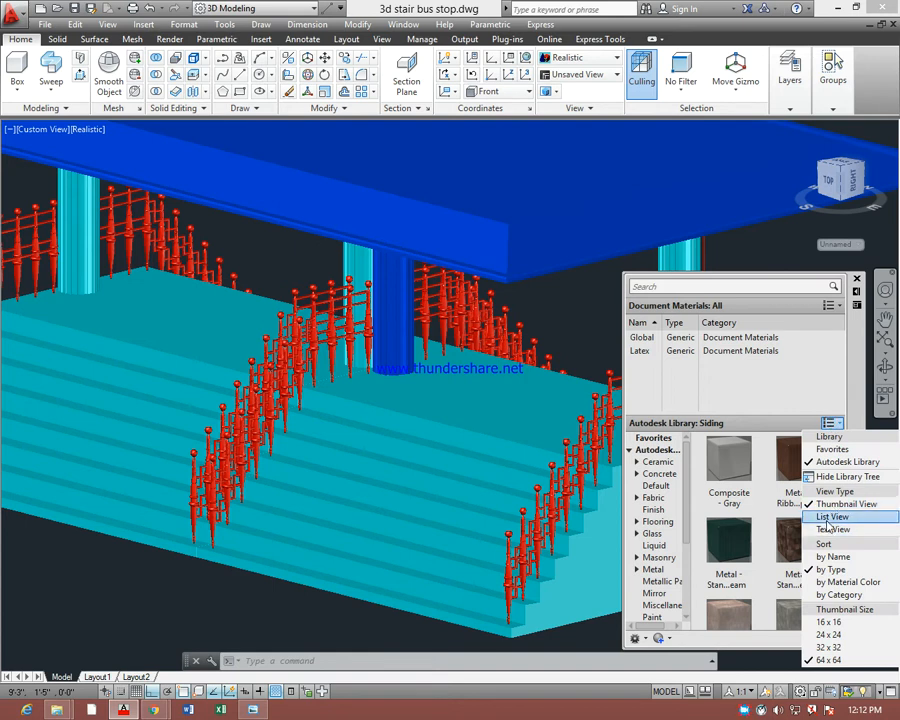
pyautogui.click(826, 517)
pyautogui.click(831, 424)
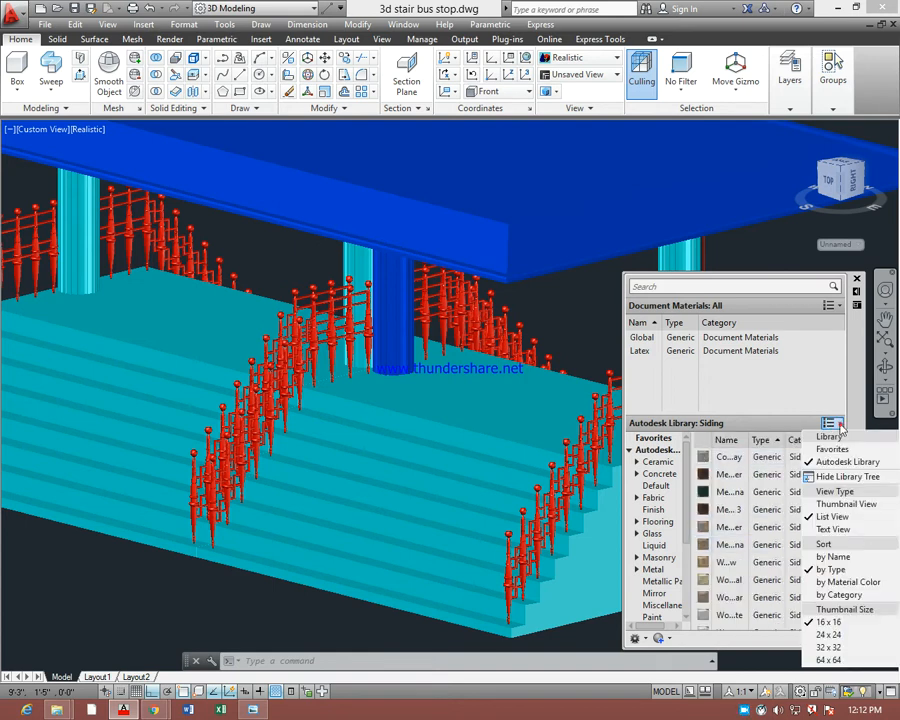
pyautogui.click(830, 529)
pyautogui.click(835, 424)
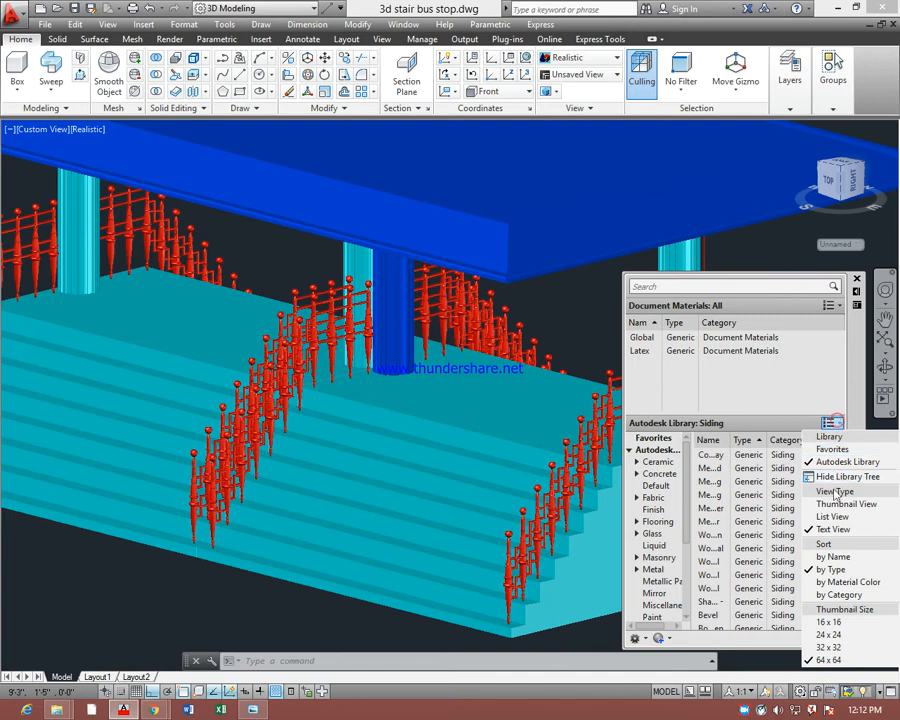
pyautogui.click(831, 506)
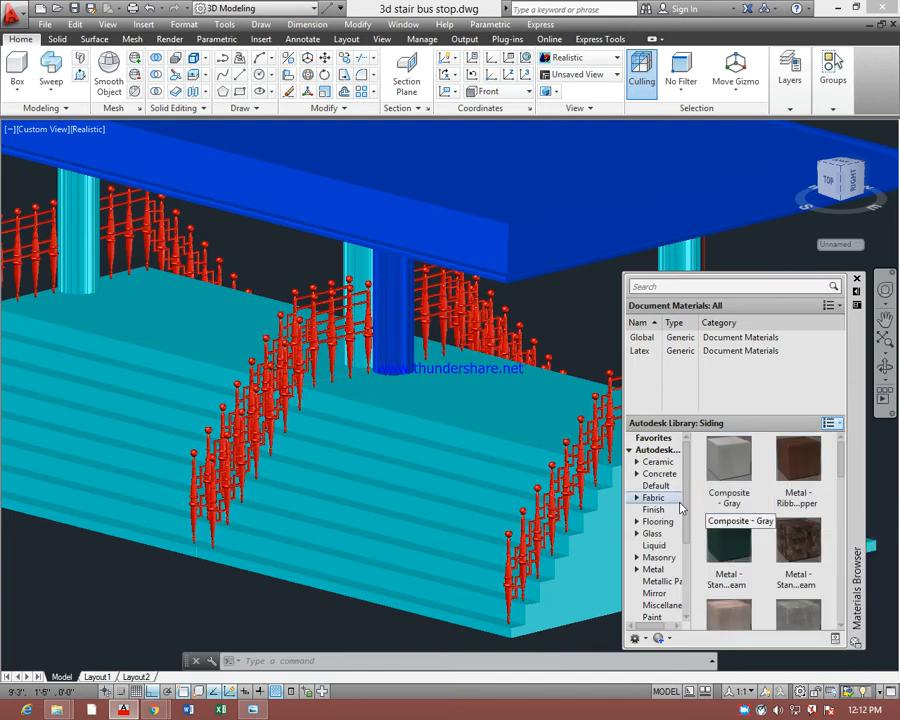
# Widen the library category tree, enlarge the Autodesk Library area upward, and display the document materials in Thumbnail View
pyautogui.moveTo(692, 503); pyautogui.dragTo(717, 514)
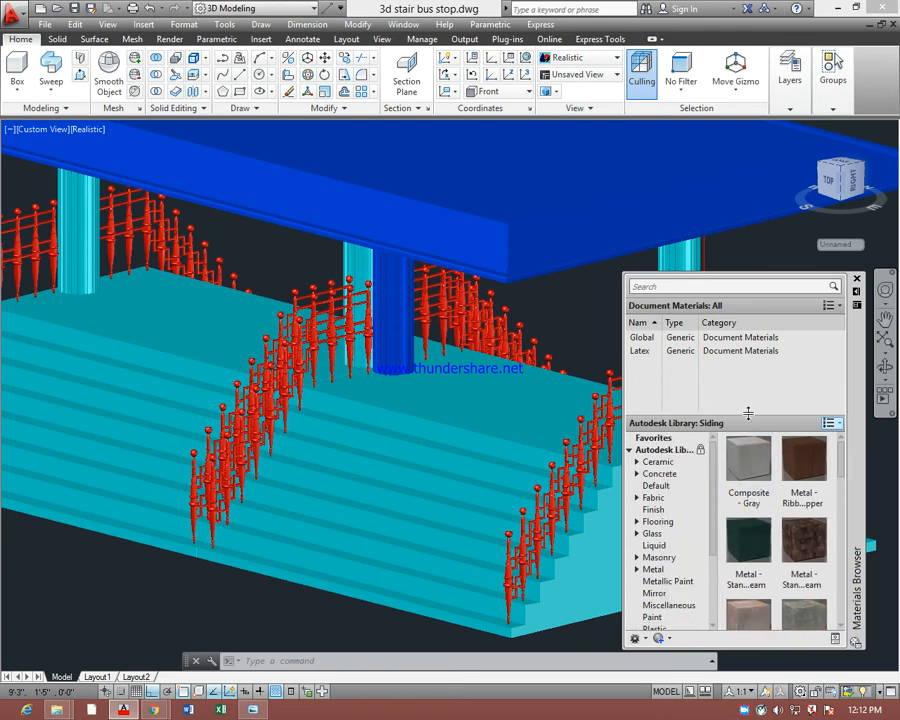
pyautogui.moveTo(748, 413); pyautogui.dragTo(763, 384)
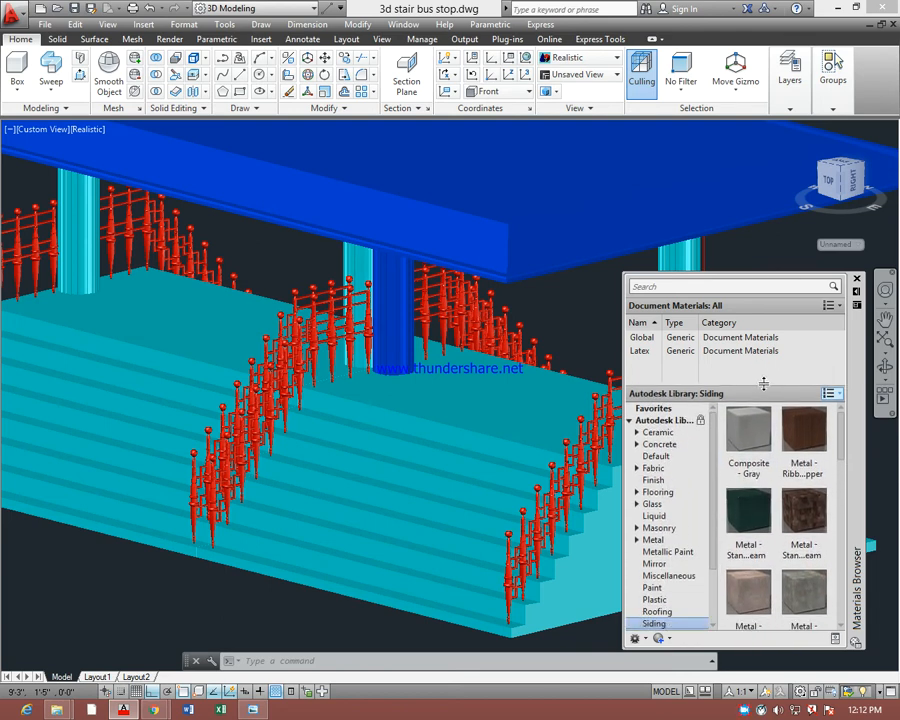
pyautogui.click(829, 305)
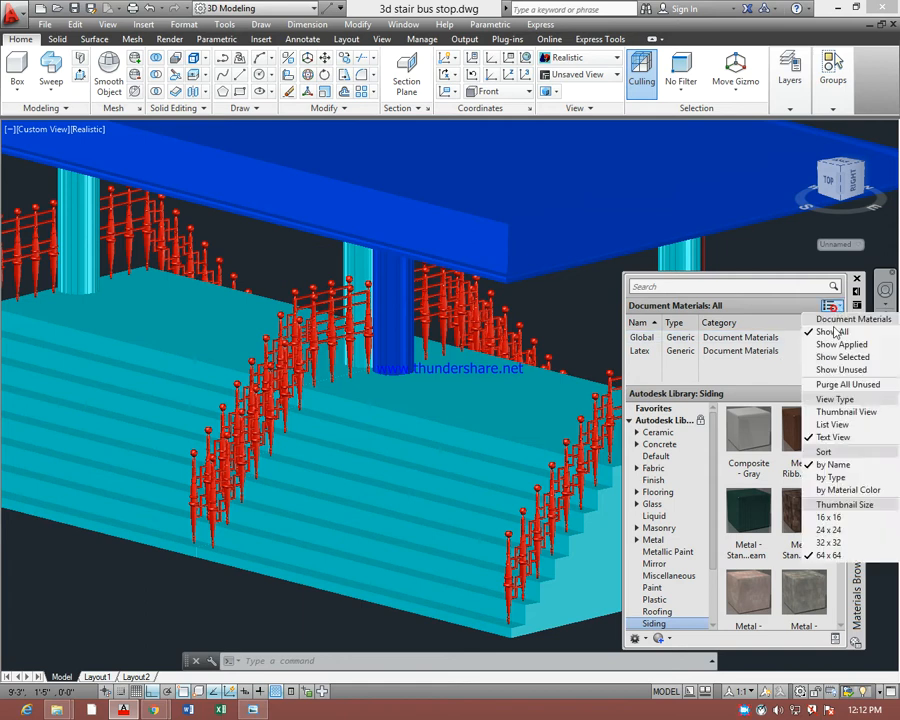
pyautogui.click(831, 413)
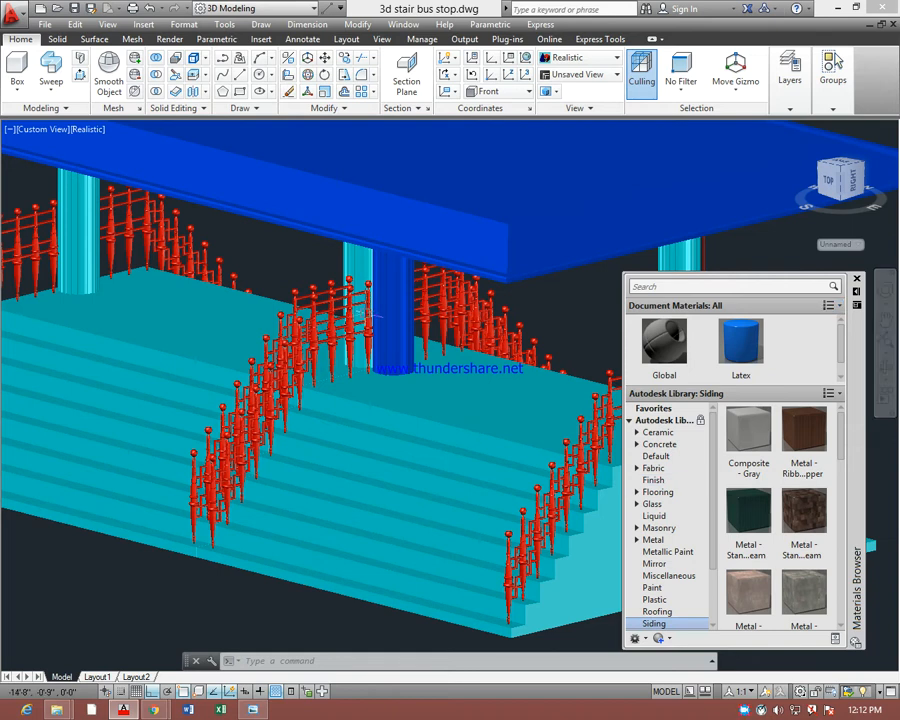
# Select the blue column and look through the library's material categories from Ceramic and Concrete to Metal and Paint
pyautogui.click(405, 297)
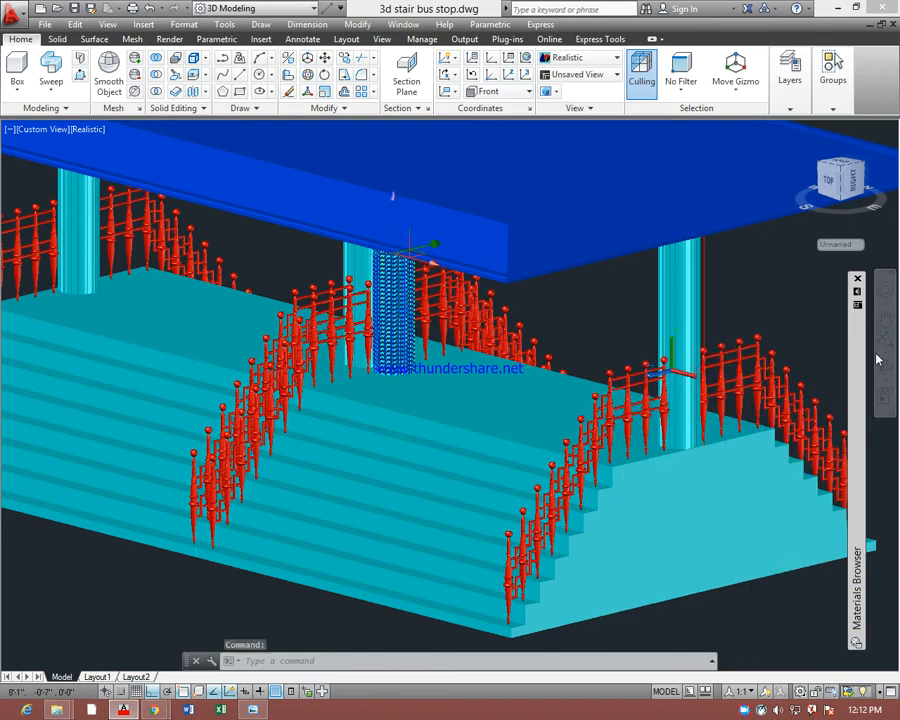
pyautogui.moveTo(878, 360)
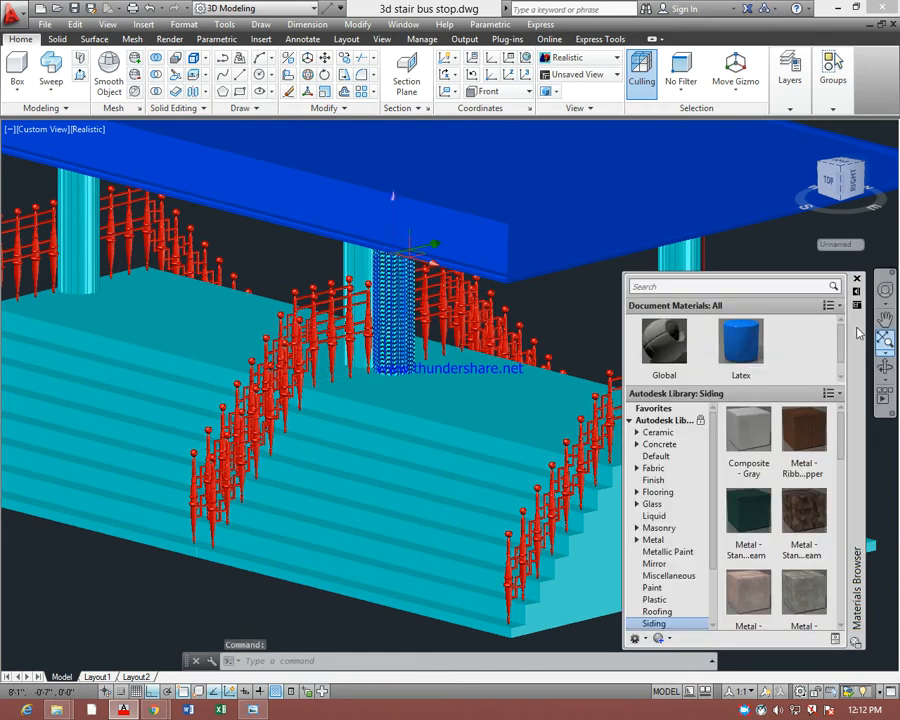
pyautogui.click(652, 433)
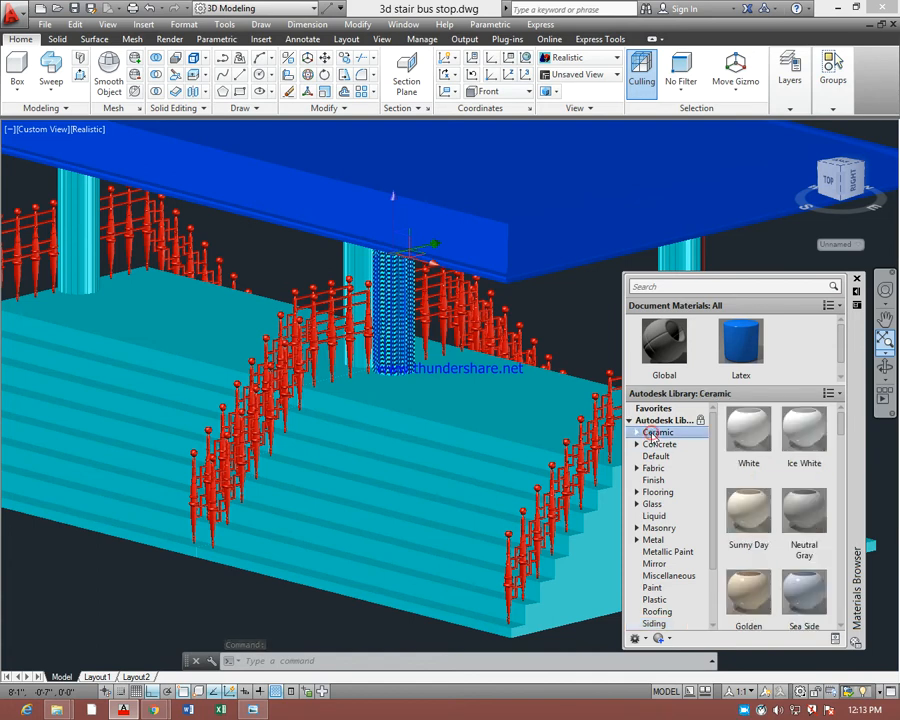
pyautogui.click(657, 445)
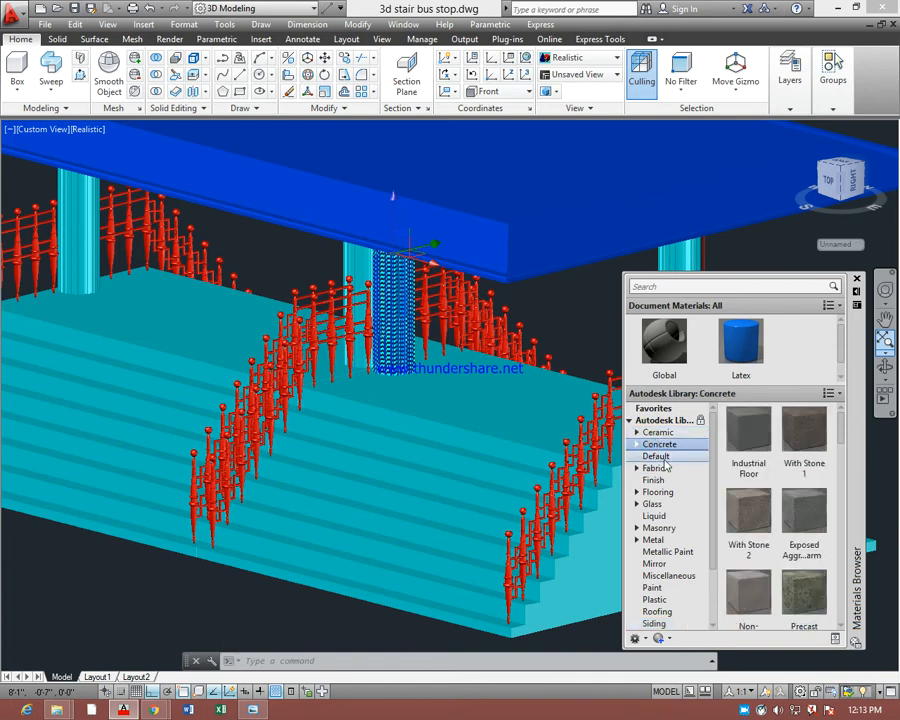
pyautogui.click(654, 468)
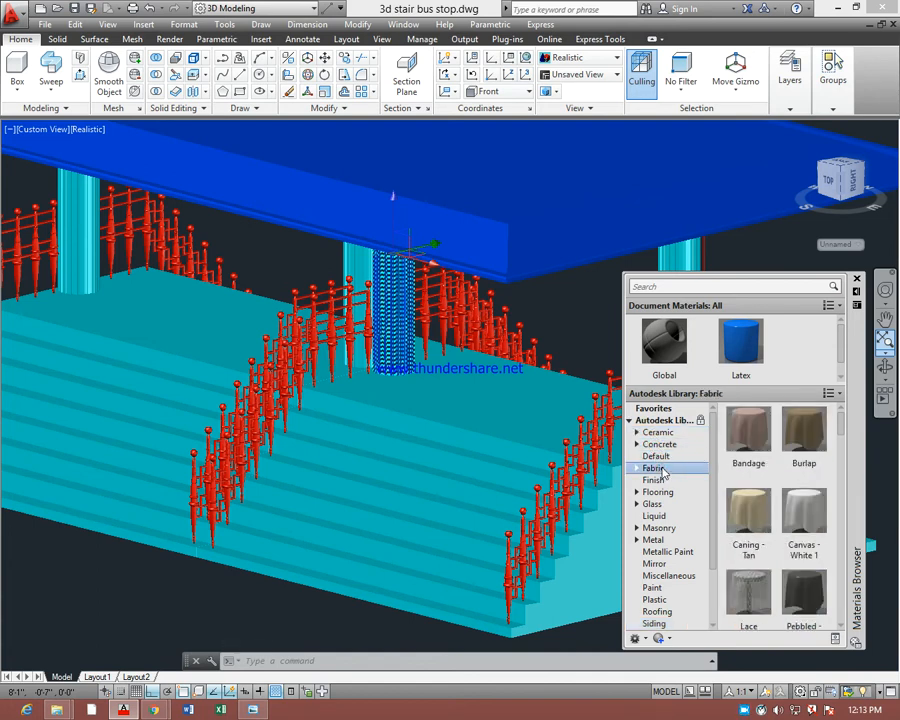
pyautogui.click(654, 480)
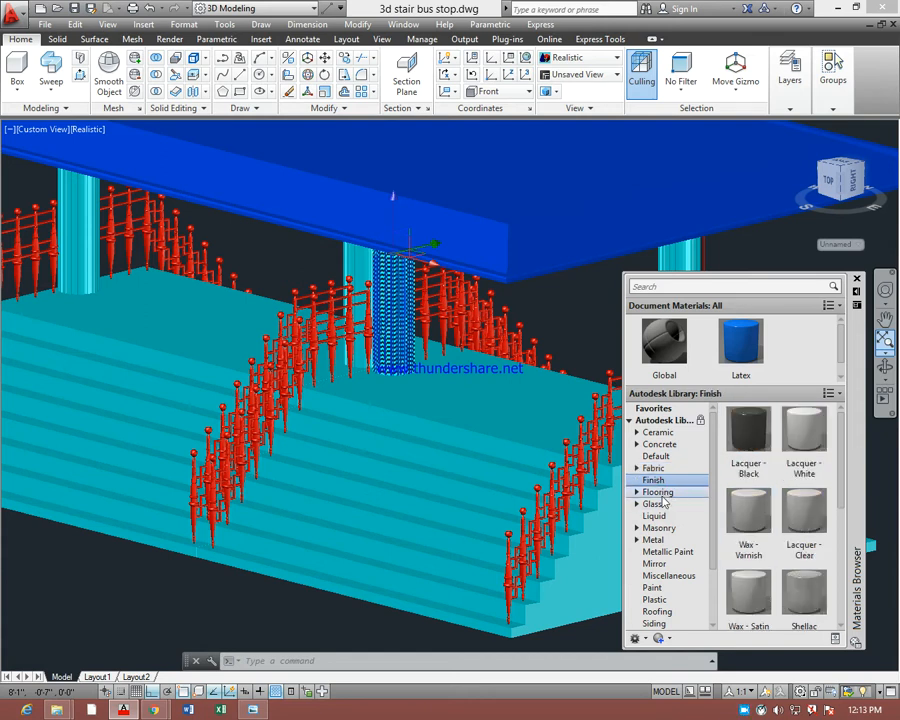
pyautogui.click(660, 492)
pyautogui.click(660, 504)
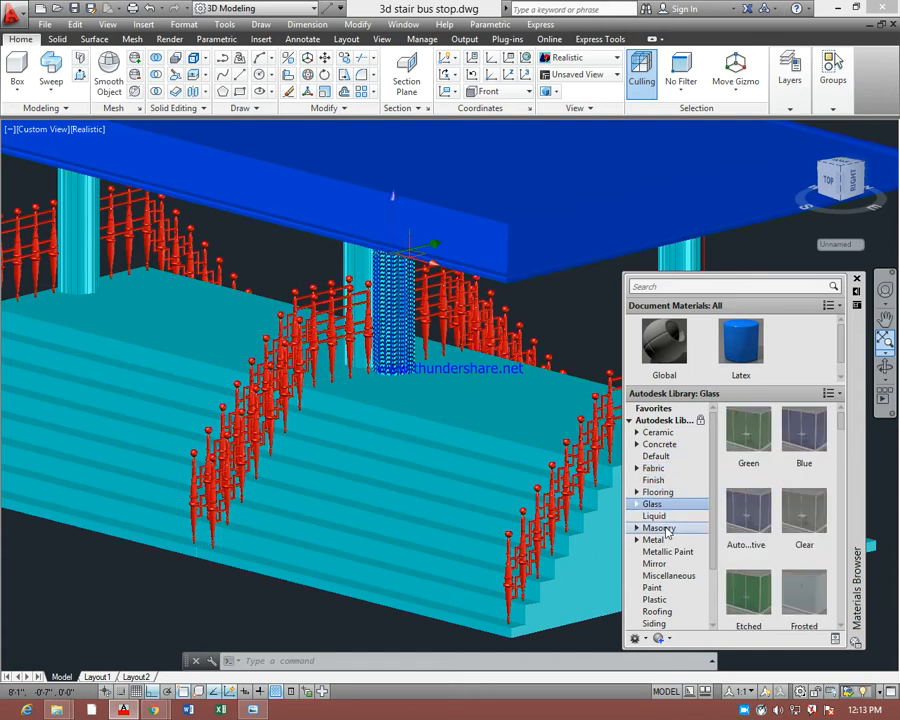
pyautogui.click(654, 516)
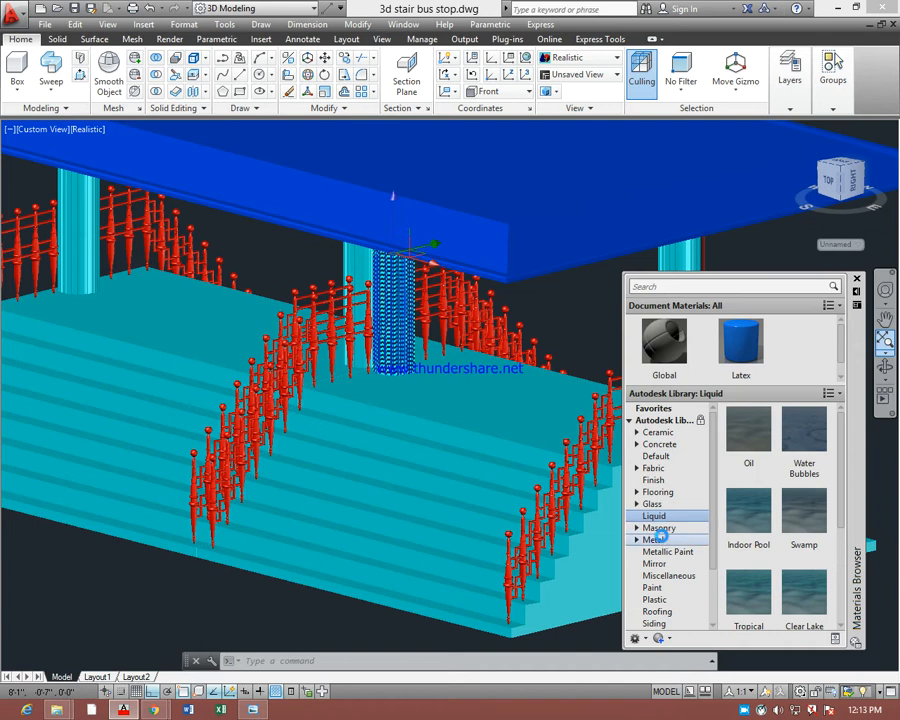
pyautogui.click(660, 539)
pyautogui.click(665, 588)
# Find the Rose material in the library's Stone category and apply it to the blue column
pyautogui.scroll(-1, 670, 600)
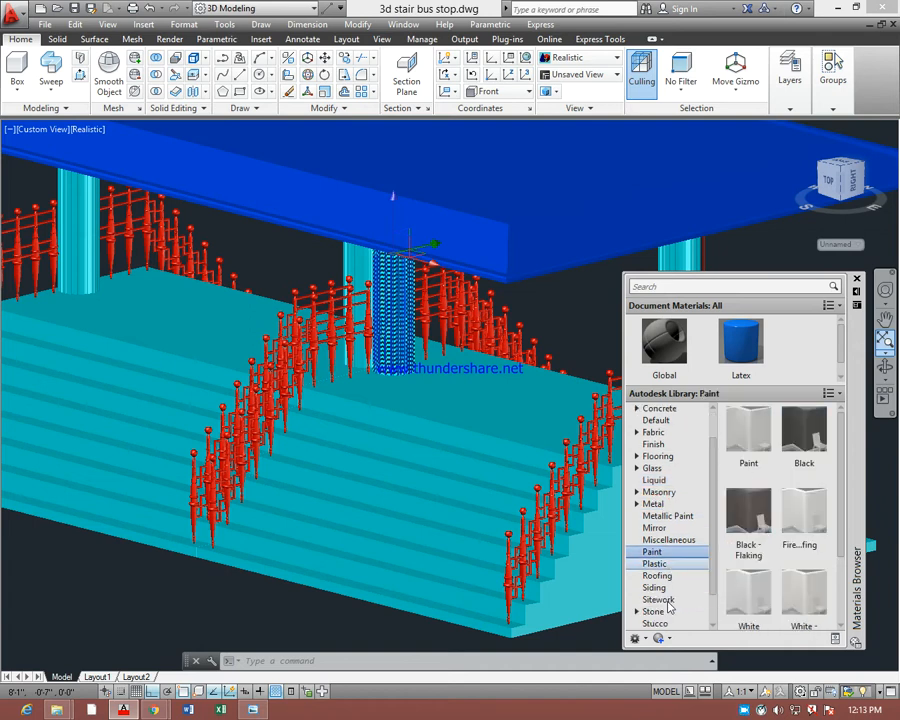
pyautogui.scroll(-1, 669, 607)
pyautogui.click(668, 577)
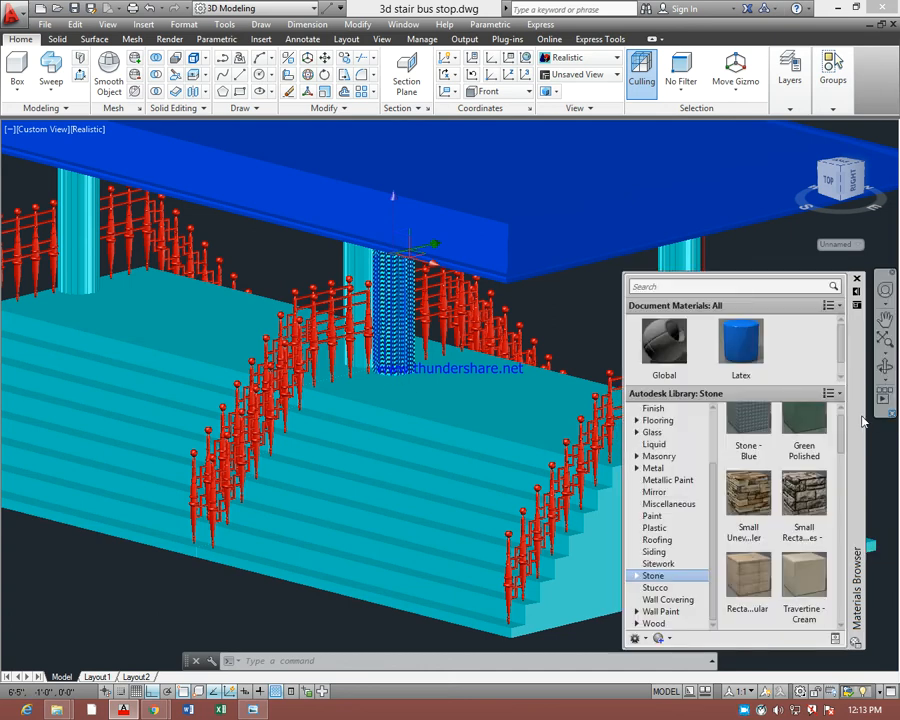
pyautogui.moveTo(838, 427); pyautogui.dragTo(842, 505)
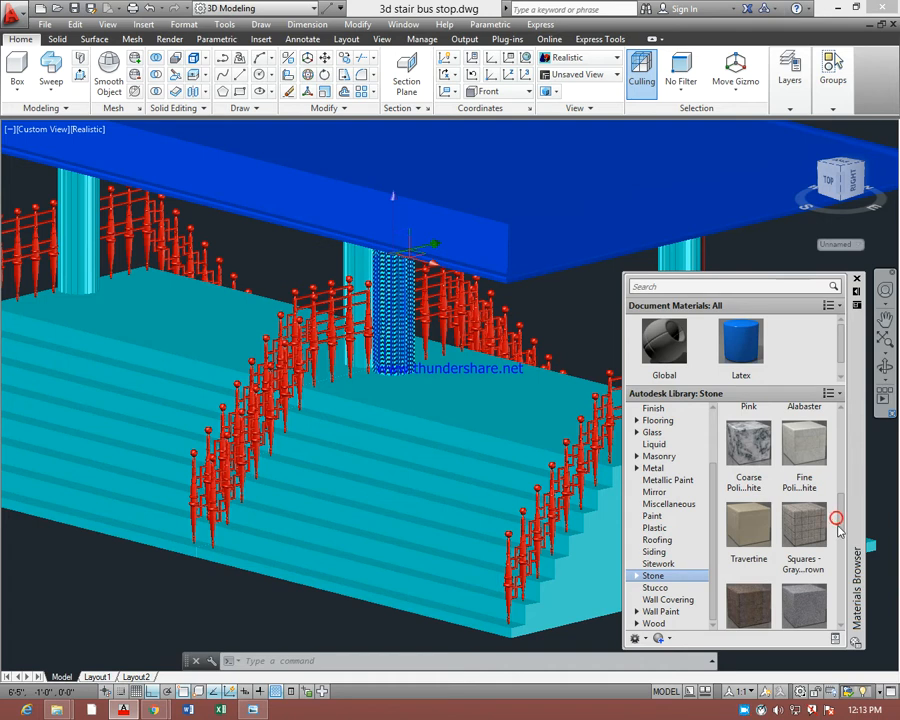
pyautogui.moveTo(842, 522); pyautogui.dragTo(849, 568)
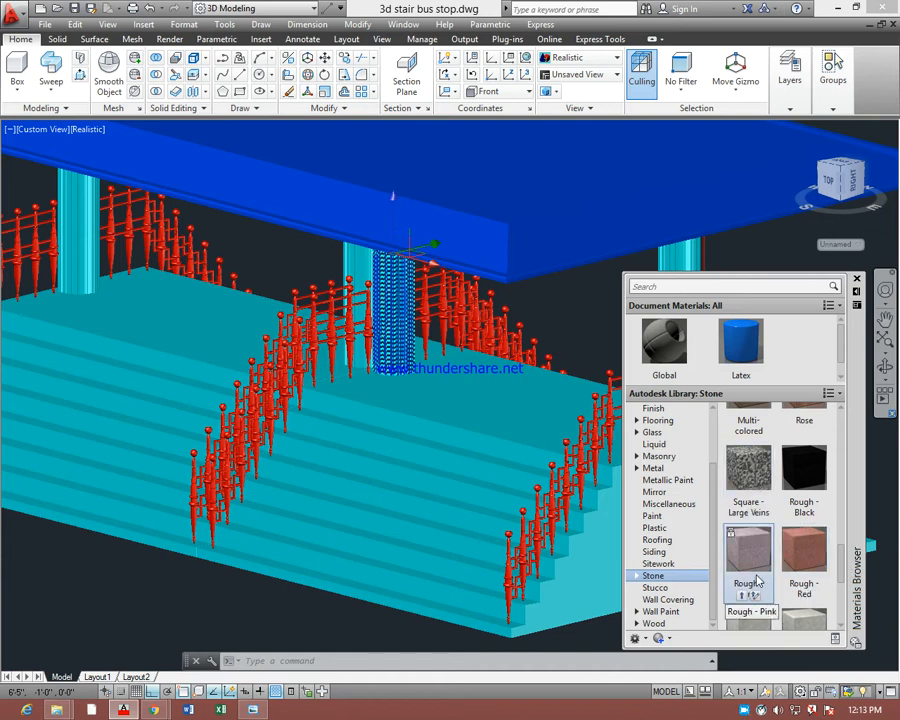
pyautogui.moveTo(842, 567); pyautogui.dragTo(840, 607)
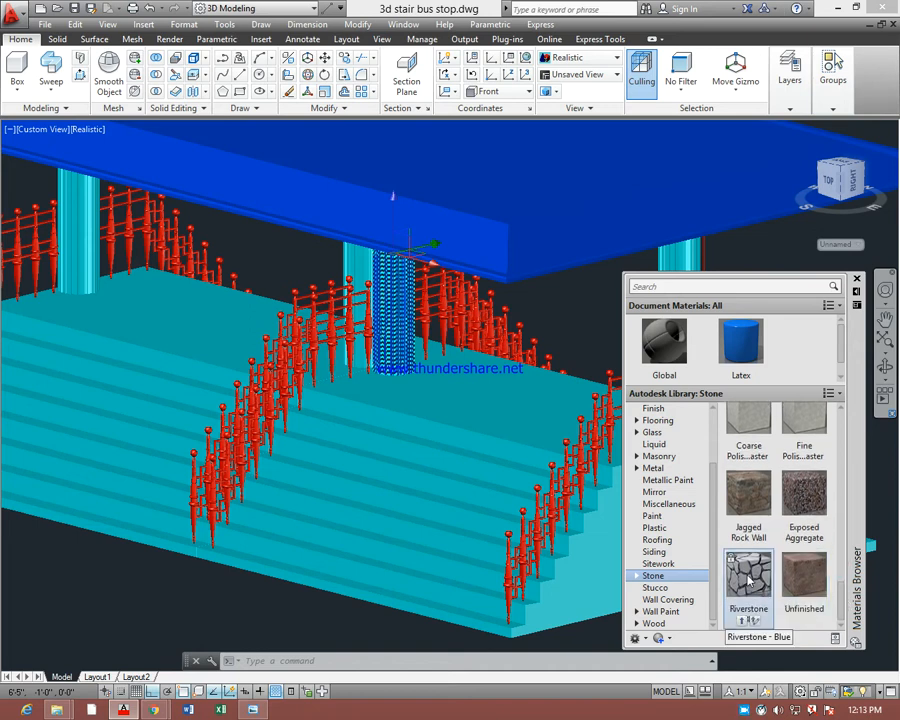
pyautogui.moveTo(843, 600); pyautogui.dragTo(845, 540)
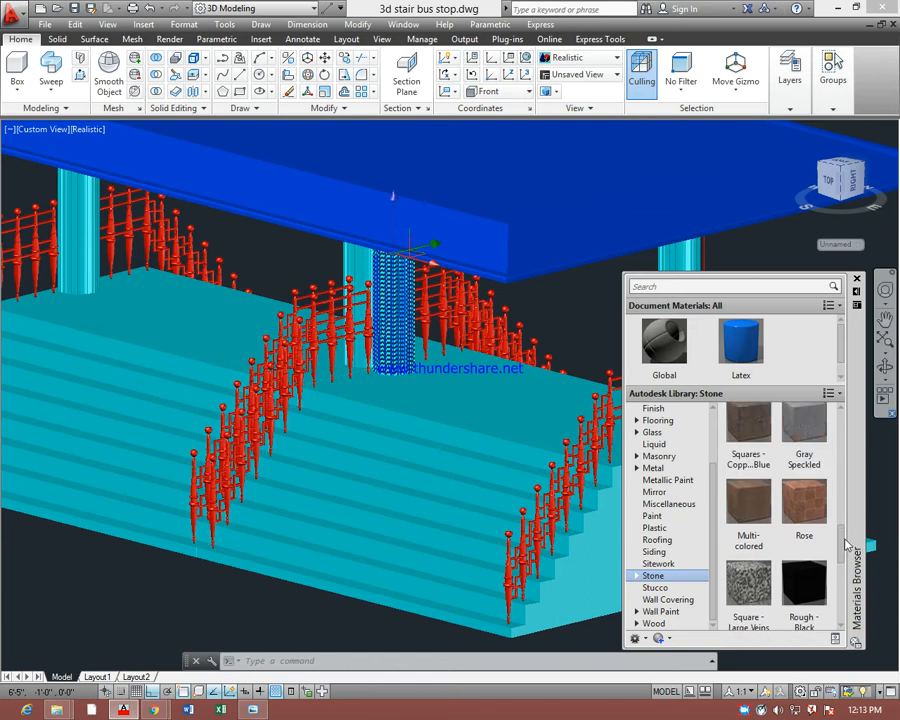
pyautogui.moveTo(804, 502); pyautogui.dragTo(392, 320)
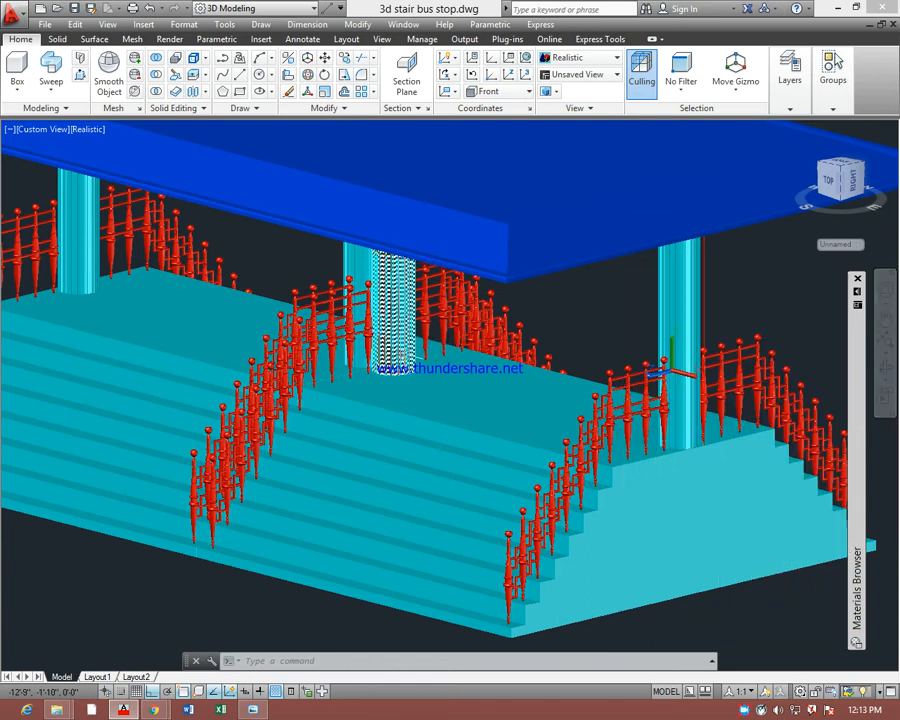
# Examine the Rose material on the column up close and compare it with the cyan column at the near end
pyautogui.scroll(2, 390, 323)
pyautogui.scroll(2, 390, 323)
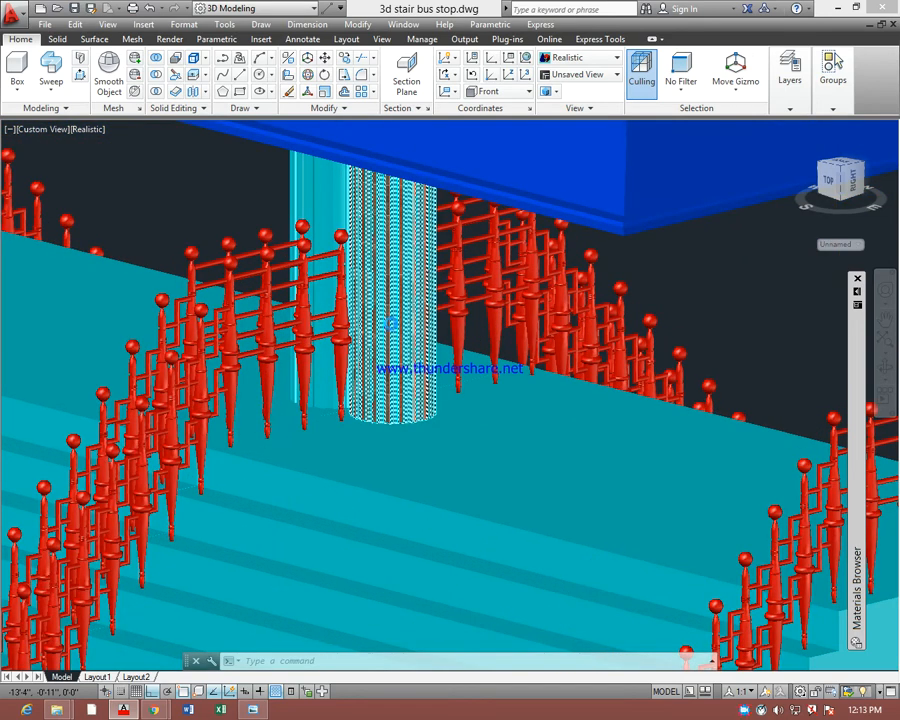
pyautogui.scroll(2, 389, 307)
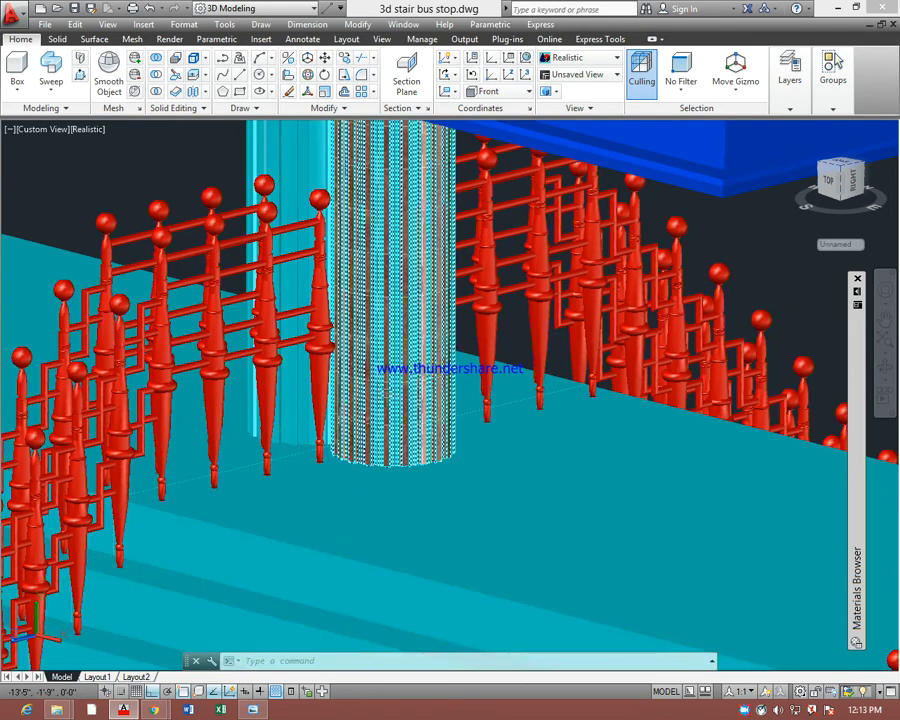
pyautogui.scroll(-3, 395, 360)
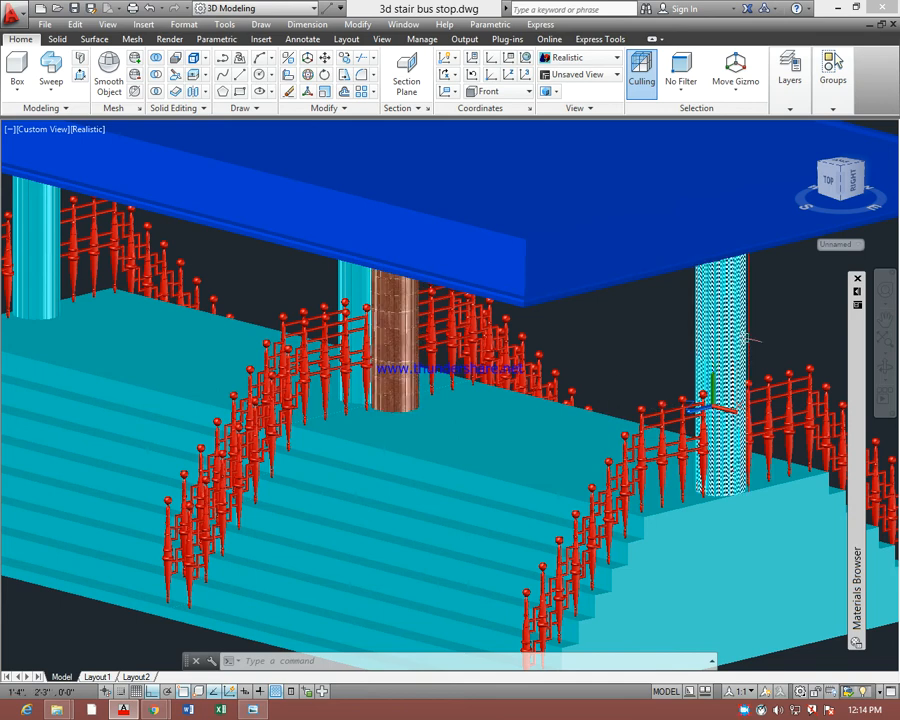
pyautogui.scroll(2, 719, 338)
pyautogui.scroll(4, 719, 338)
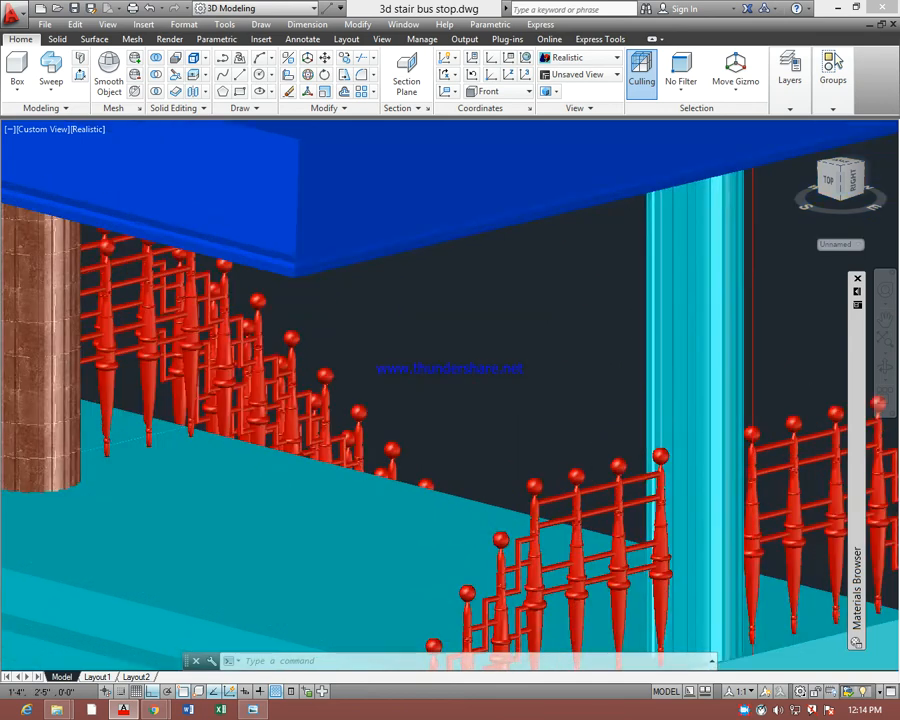
pyautogui.scroll(-5, 719, 338)
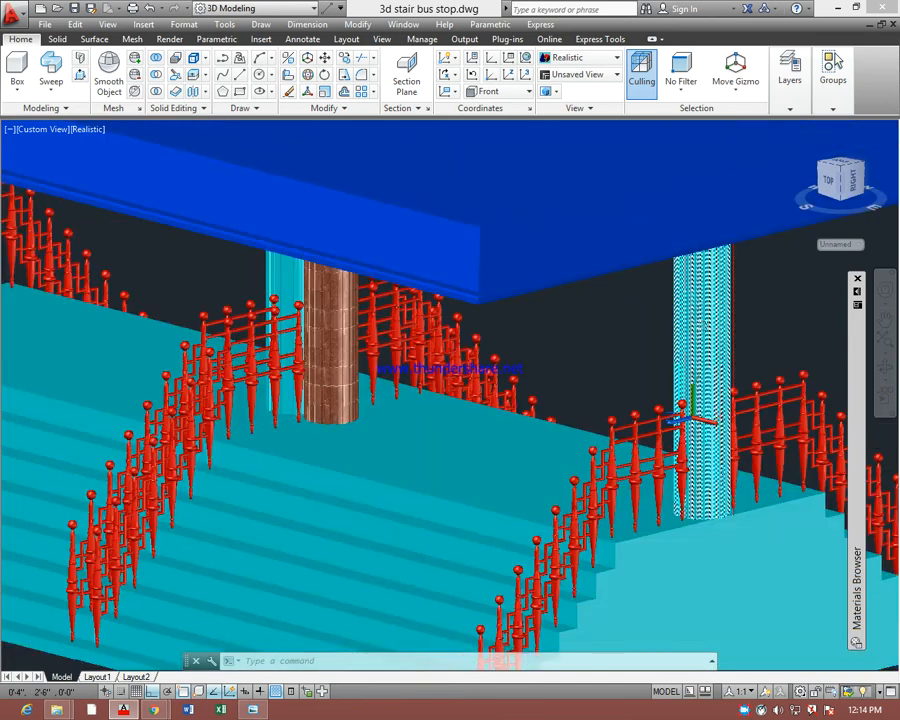
pyautogui.click(712, 335)
pyautogui.rightClick(703, 324)
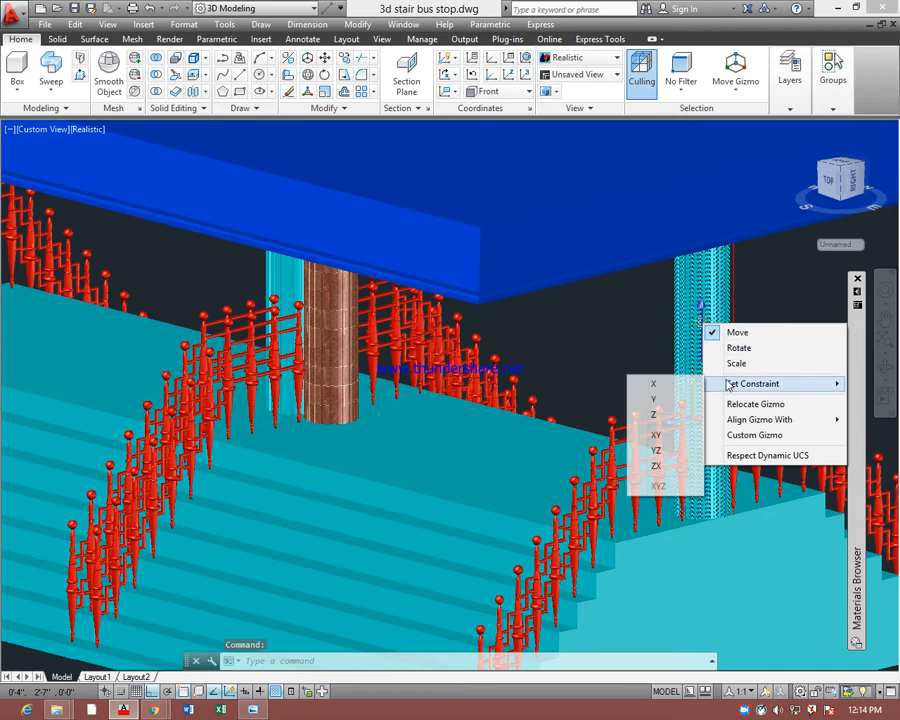
pyautogui.click(651, 342)
pyautogui.click(651, 342)
pyautogui.press('Escape')
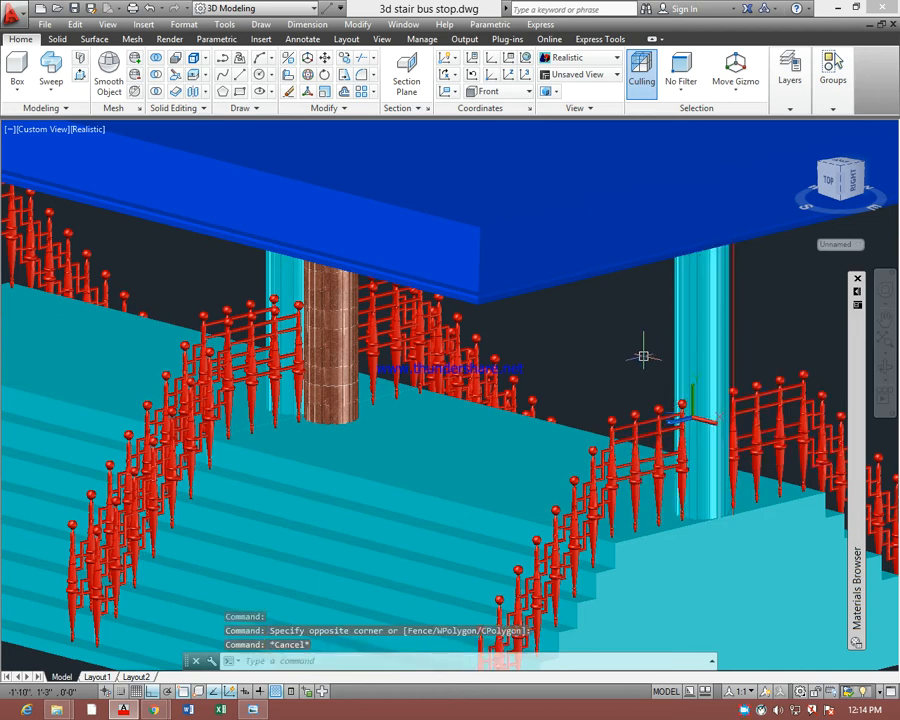
# Isolate the cyan column at the near end of the stairs and bring it clear of the Materials Browser
pyautogui.click(700, 330)
pyautogui.rightClick(697, 340)
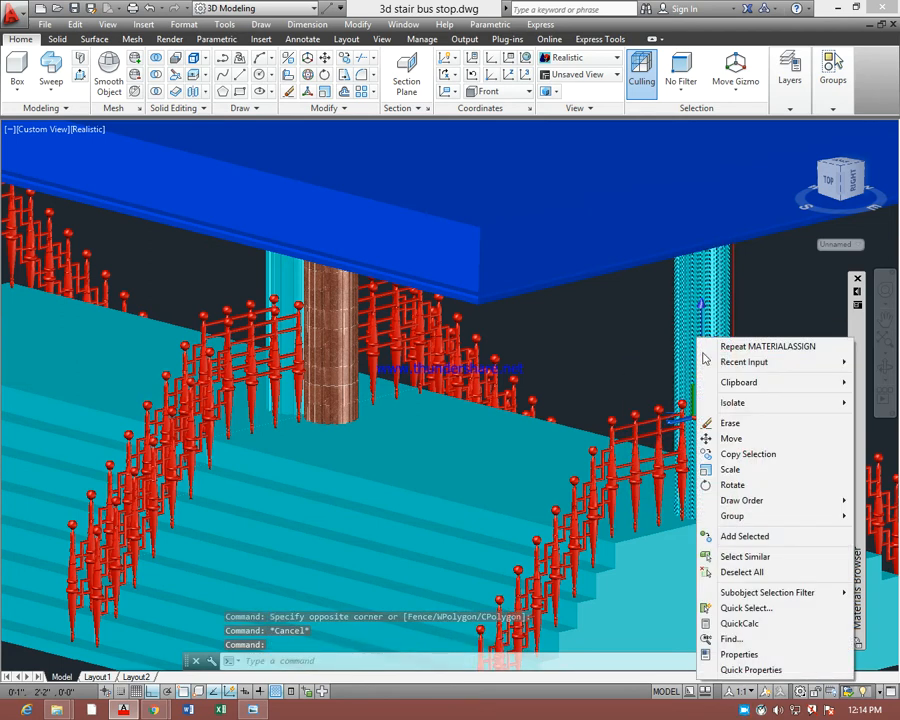
pyautogui.click(724, 404)
pyautogui.click(610, 403)
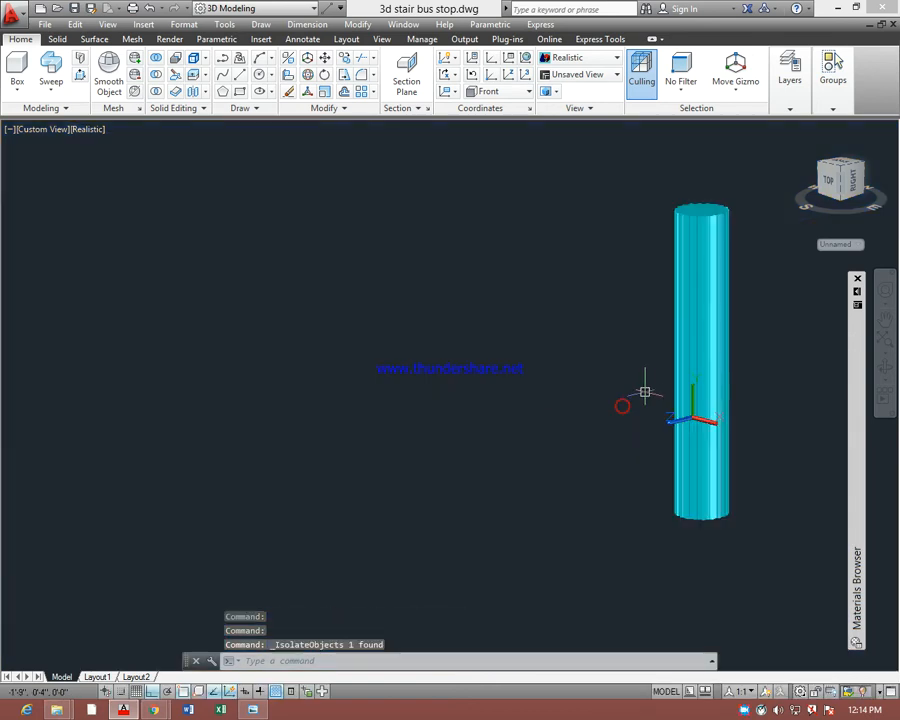
pyautogui.moveTo(732, 348); pyautogui.dragTo(612, 359, button='middle')
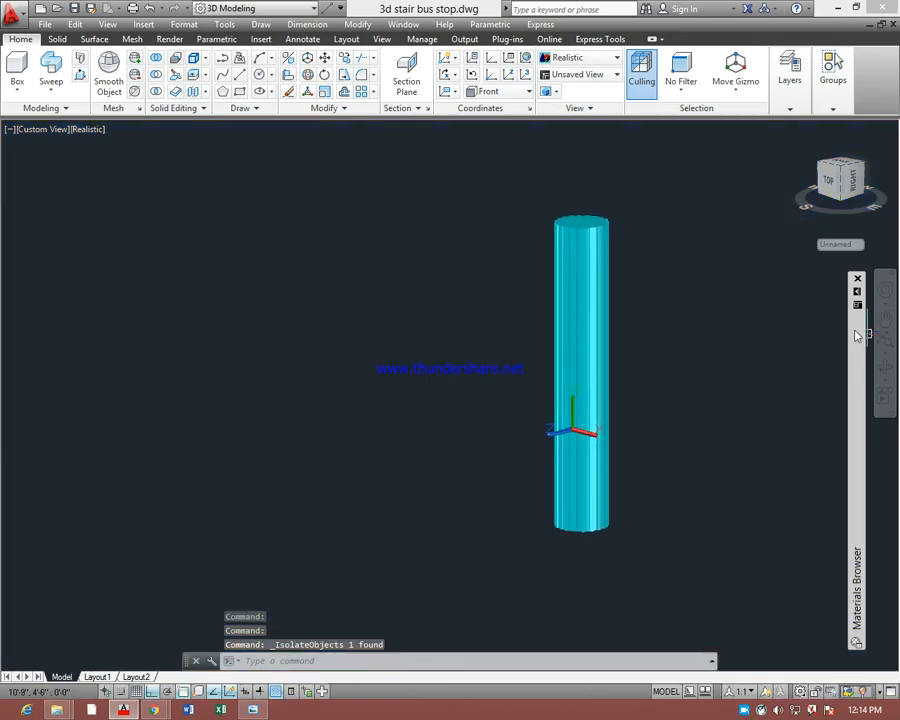
# Apply the Clear - Yellow material from the library's Glass category to the isolated column and examine it up close
pyautogui.moveTo(862, 313)
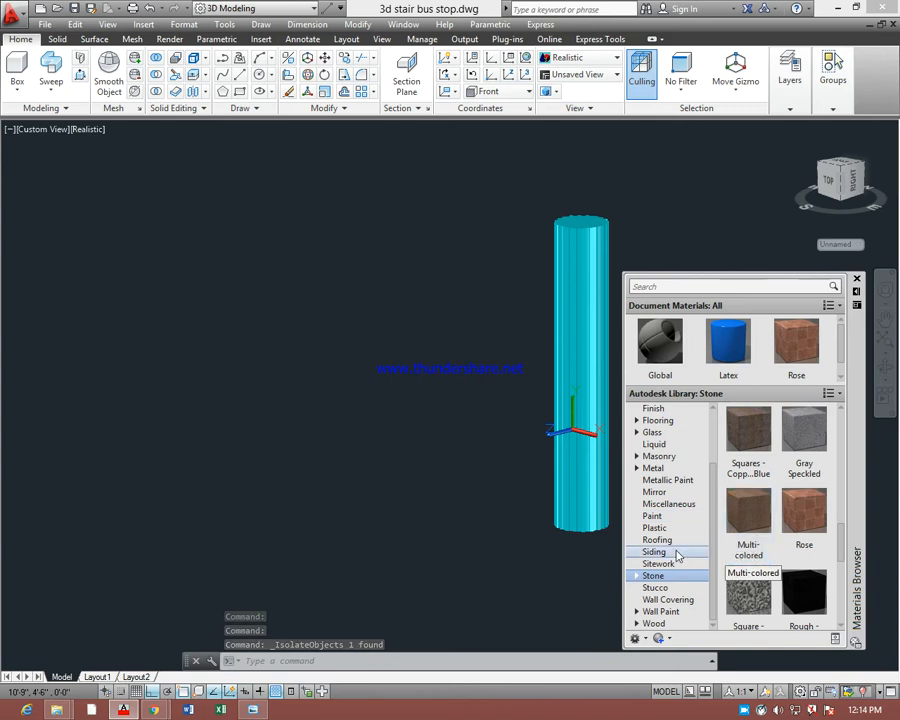
pyautogui.click(673, 540)
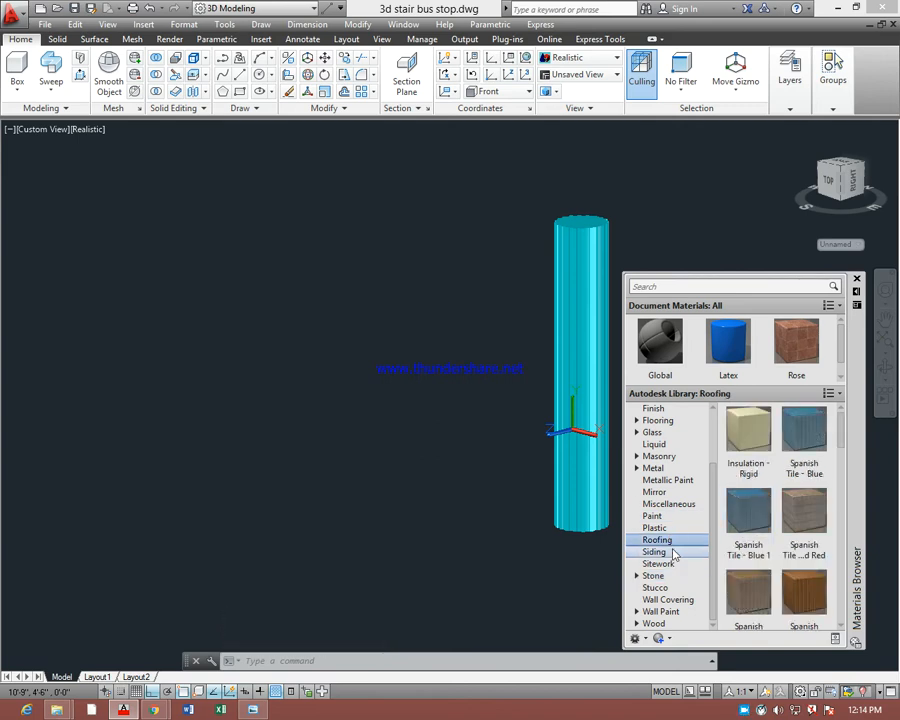
pyautogui.click(673, 552)
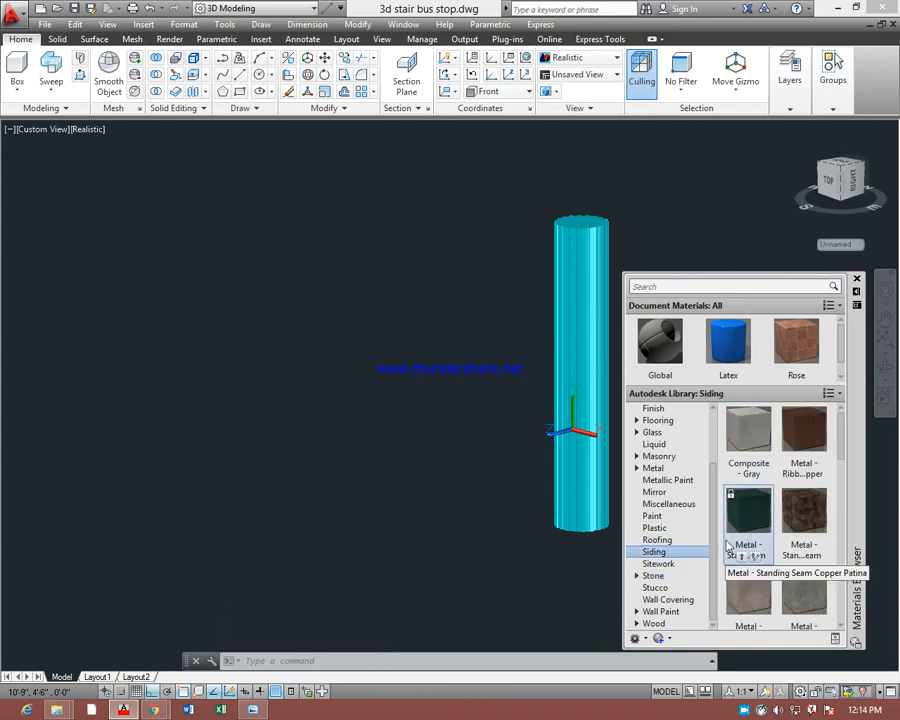
pyautogui.click(675, 468)
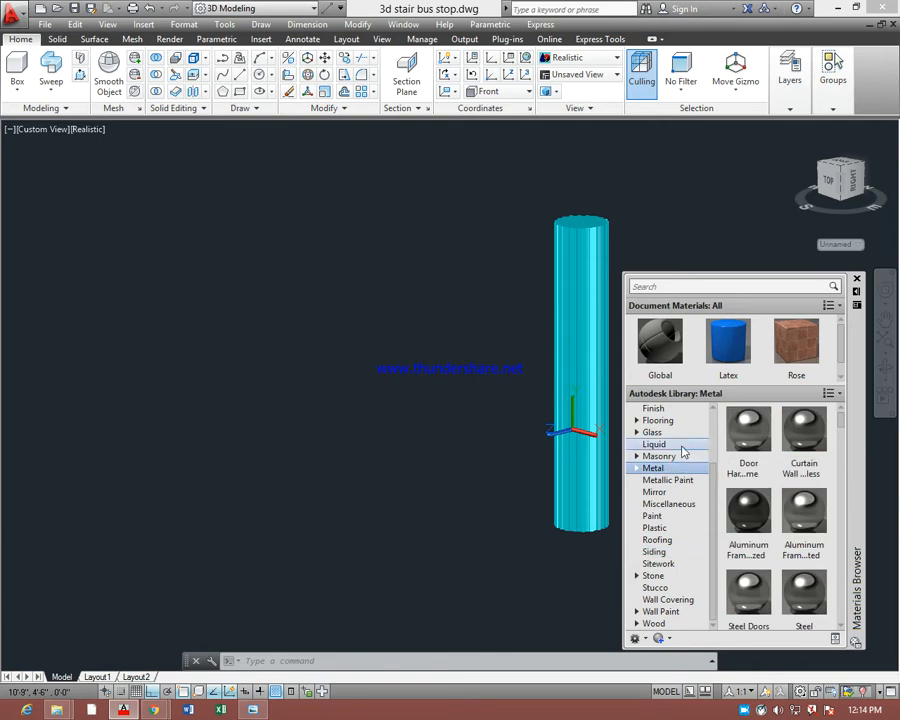
pyautogui.click(682, 444)
pyautogui.click(683, 432)
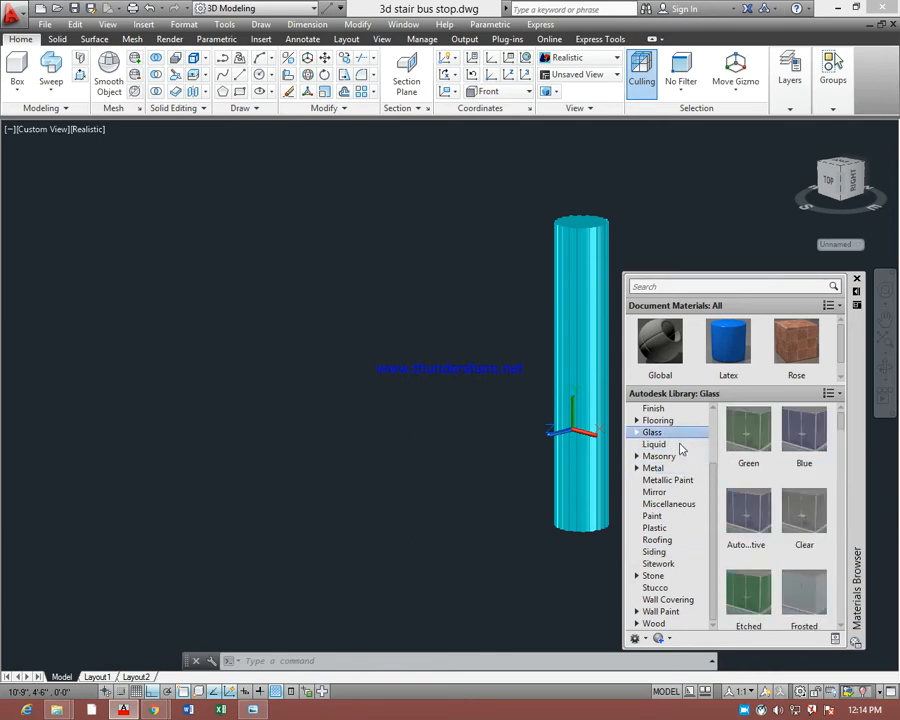
pyautogui.moveTo(839, 421); pyautogui.dragTo(843, 490)
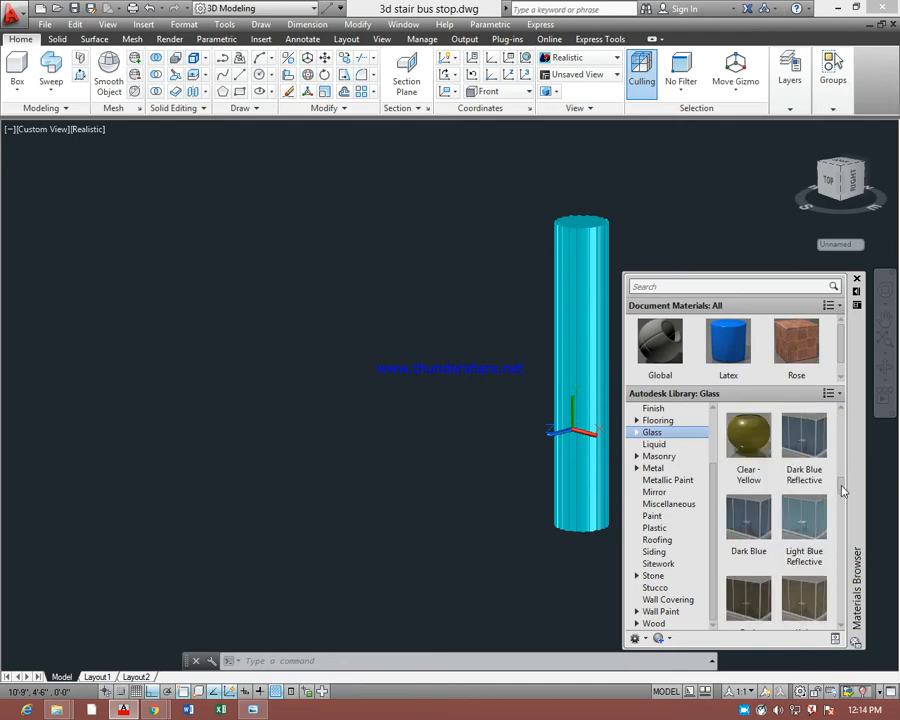
pyautogui.moveTo(748, 437); pyautogui.dragTo(586, 382)
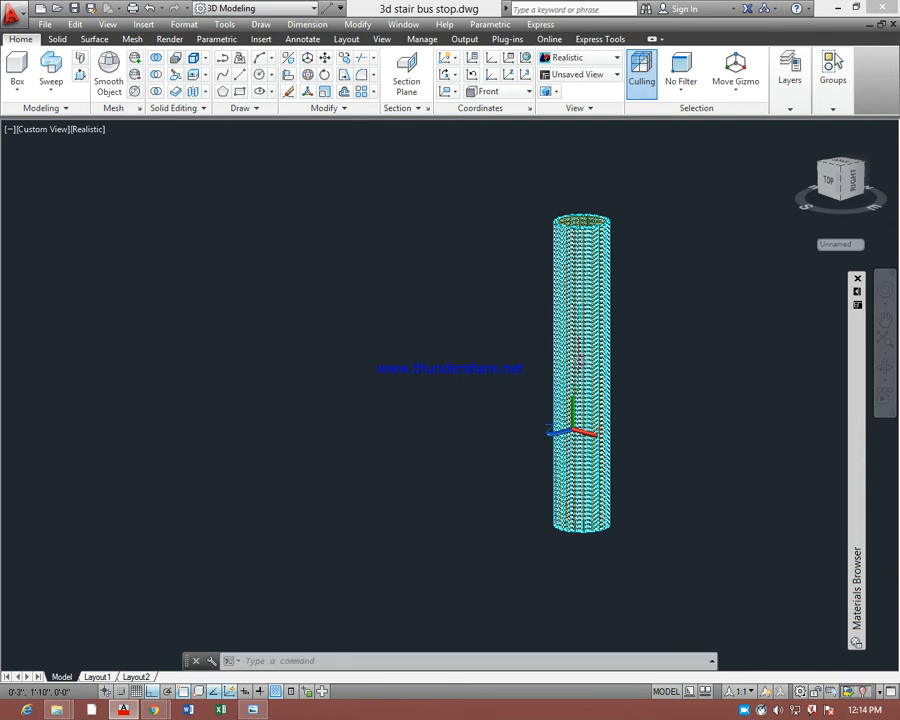
pyautogui.scroll(4, 614, 350)
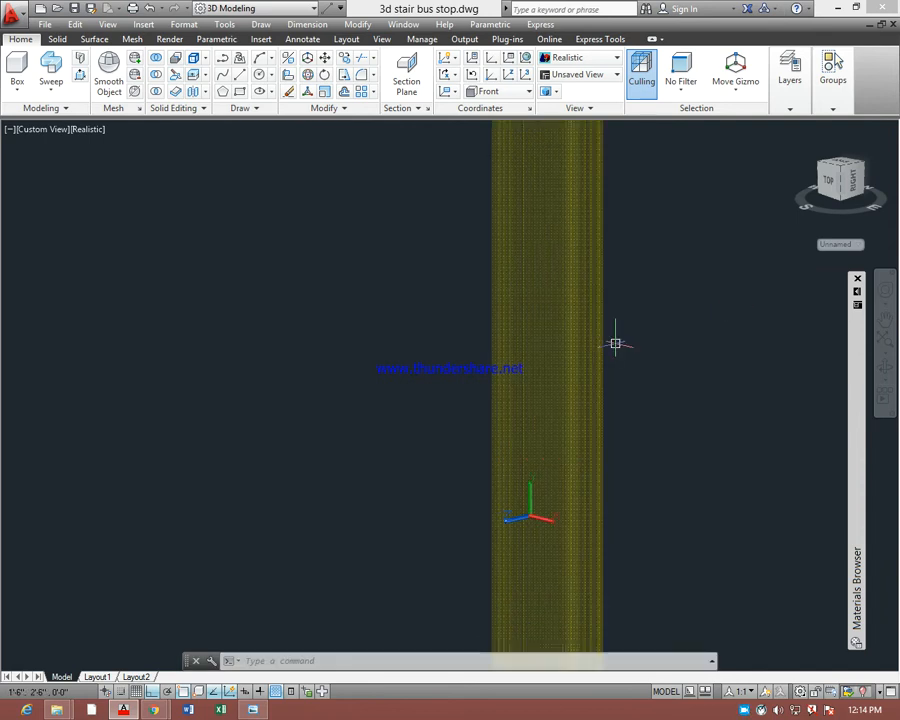
pyautogui.scroll(-3, 615, 344)
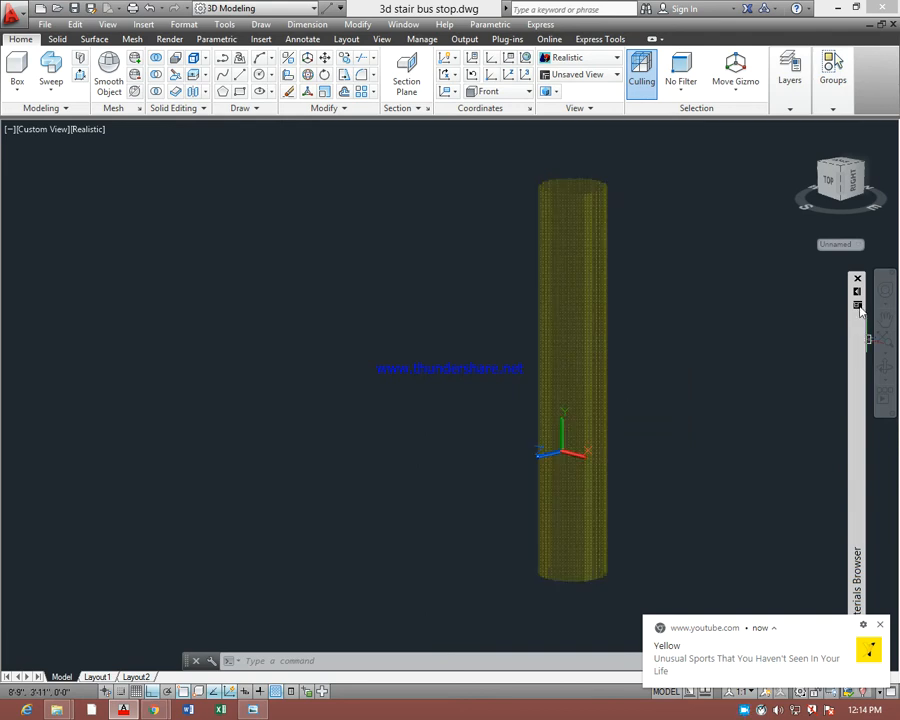
# Apply the Insulation - Rigid material from the library's Roofing category to the isolated column and leave the column unselected
pyautogui.moveTo(859, 310)
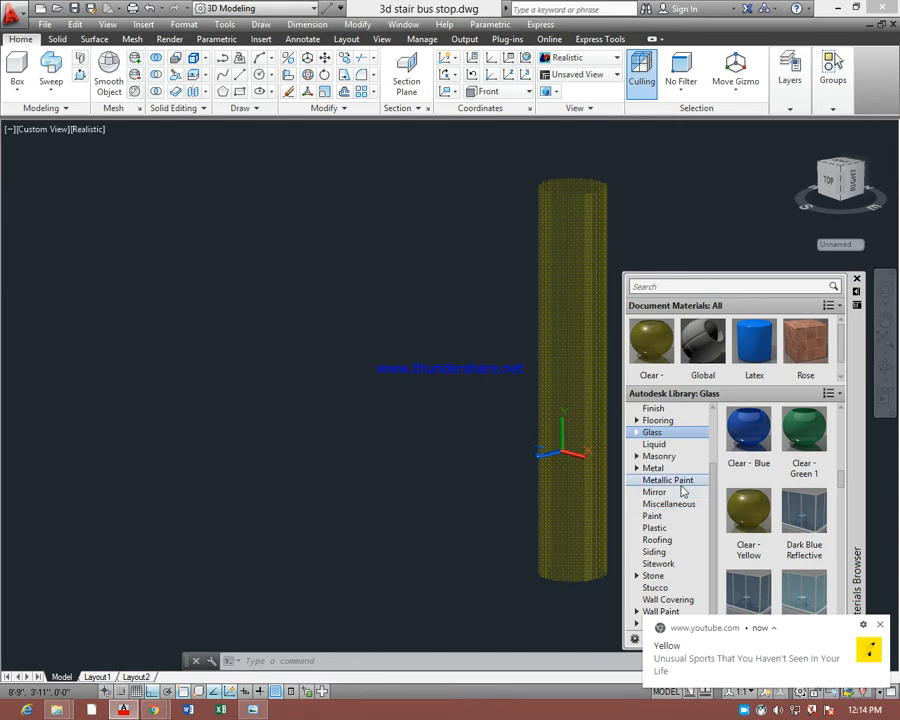
pyautogui.click(674, 515)
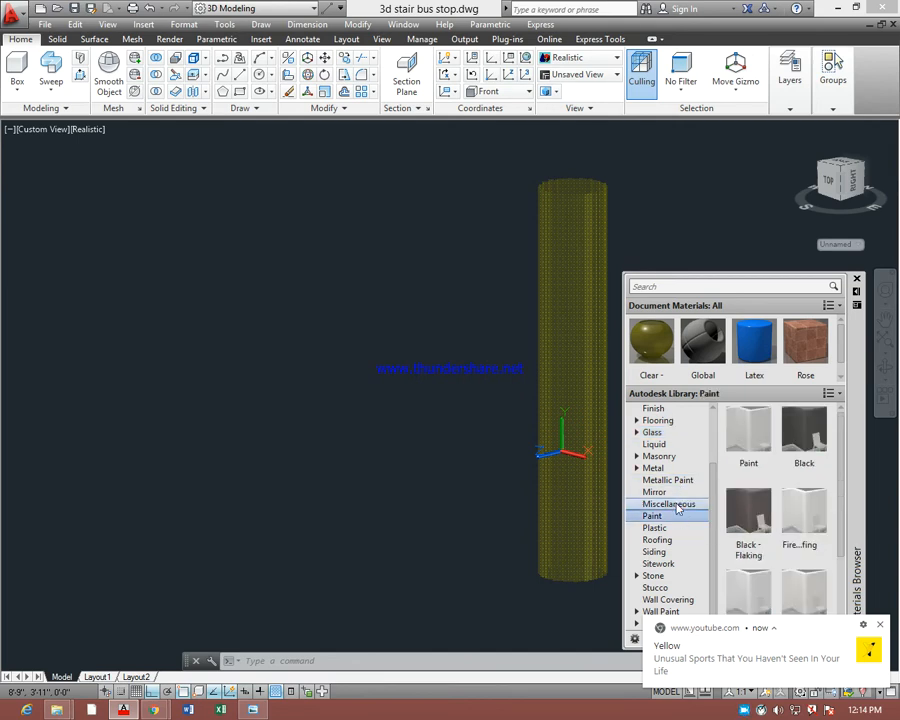
pyautogui.click(678, 506)
pyautogui.click(676, 493)
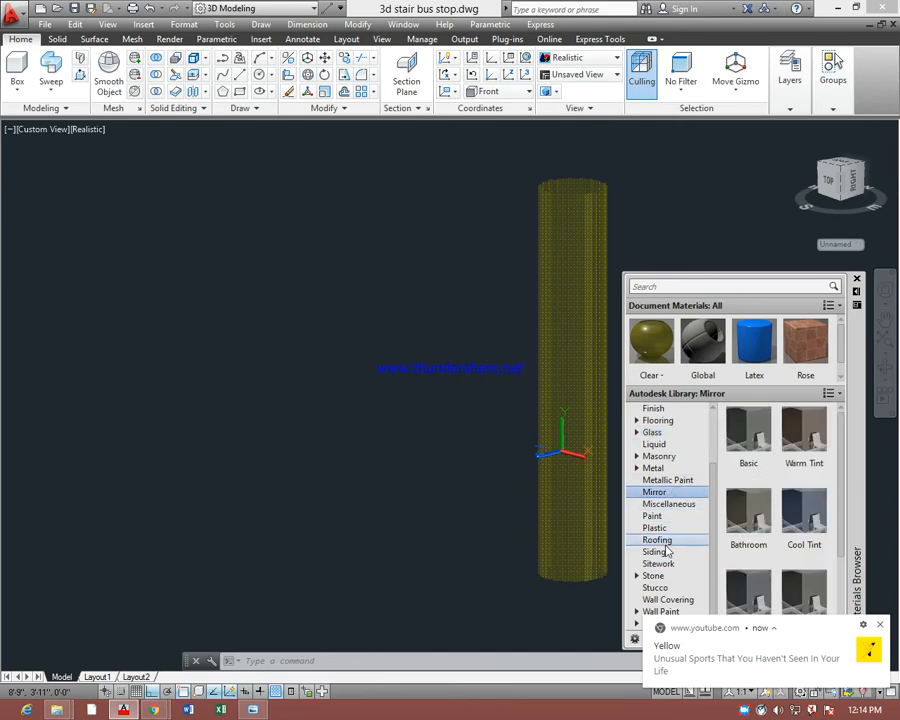
pyautogui.click(660, 540)
pyautogui.moveTo(746, 430); pyautogui.dragTo(580, 417)
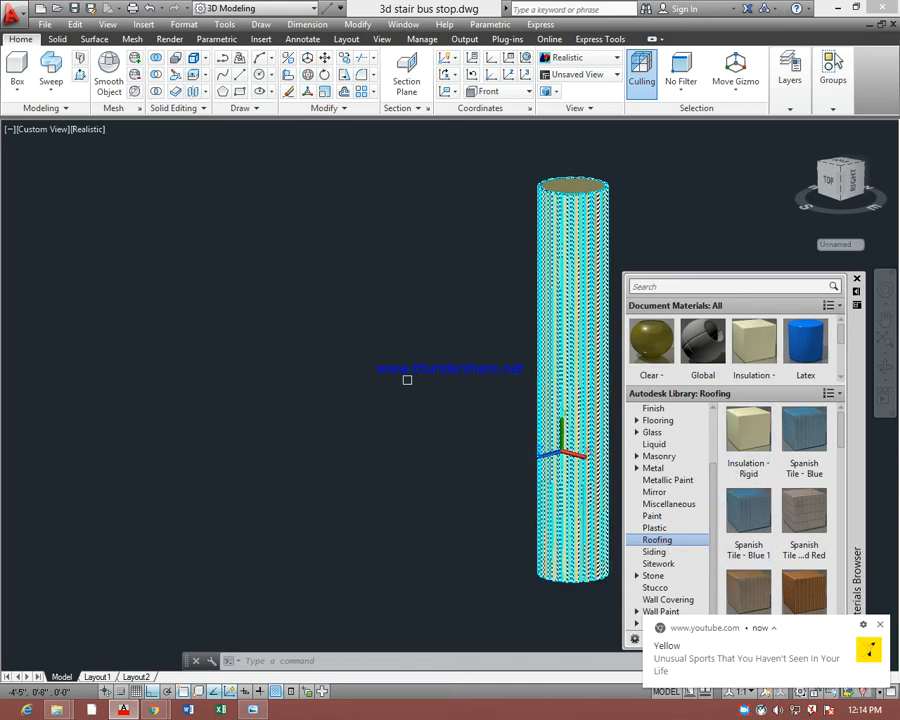
pyautogui.press('Escape')
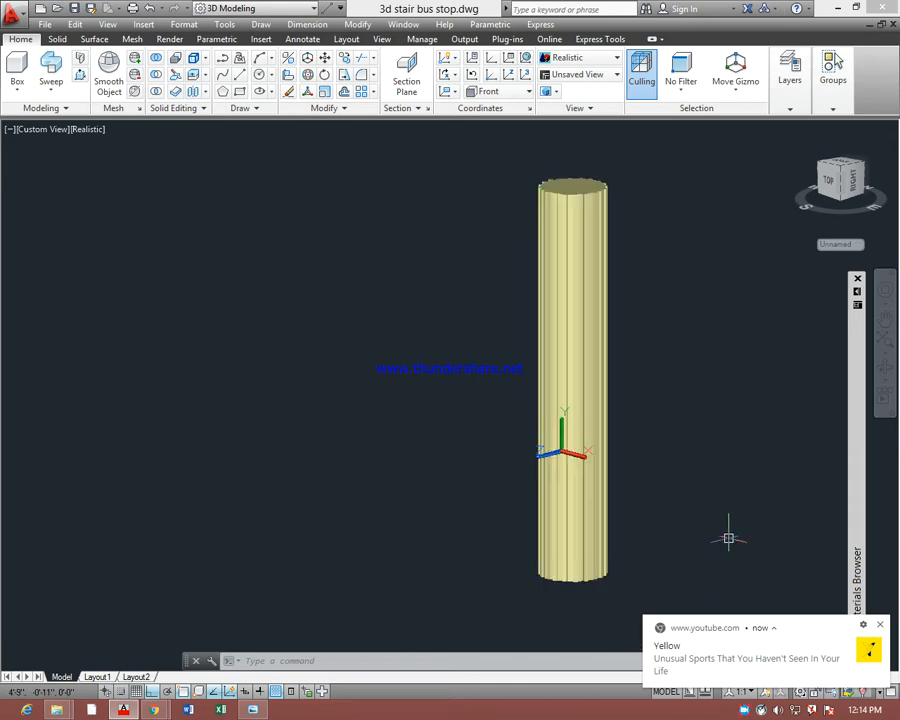
pyautogui.click(588, 300)
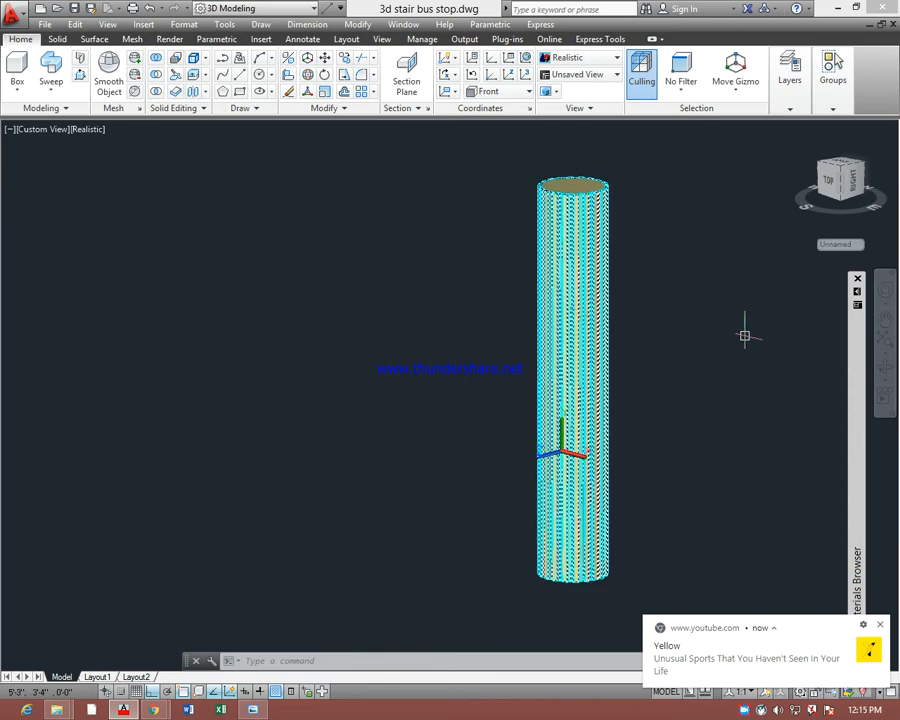
pyautogui.press('Escape')
# Purge all unused materials from the document materials, running the purge again to catch any leftovers
pyautogui.moveTo(857, 297)
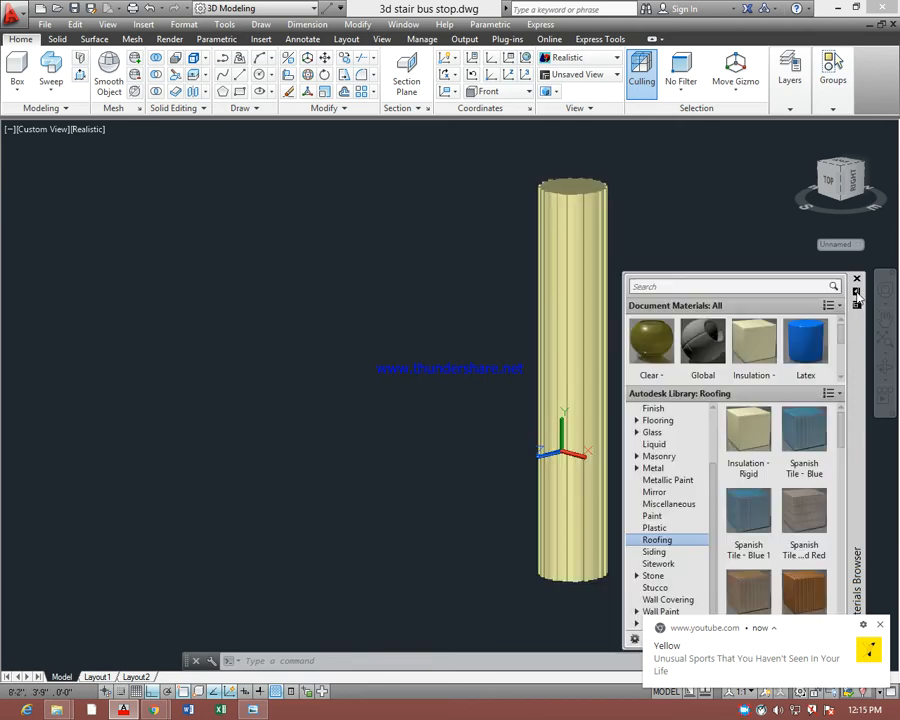
pyautogui.rightClick(753, 345)
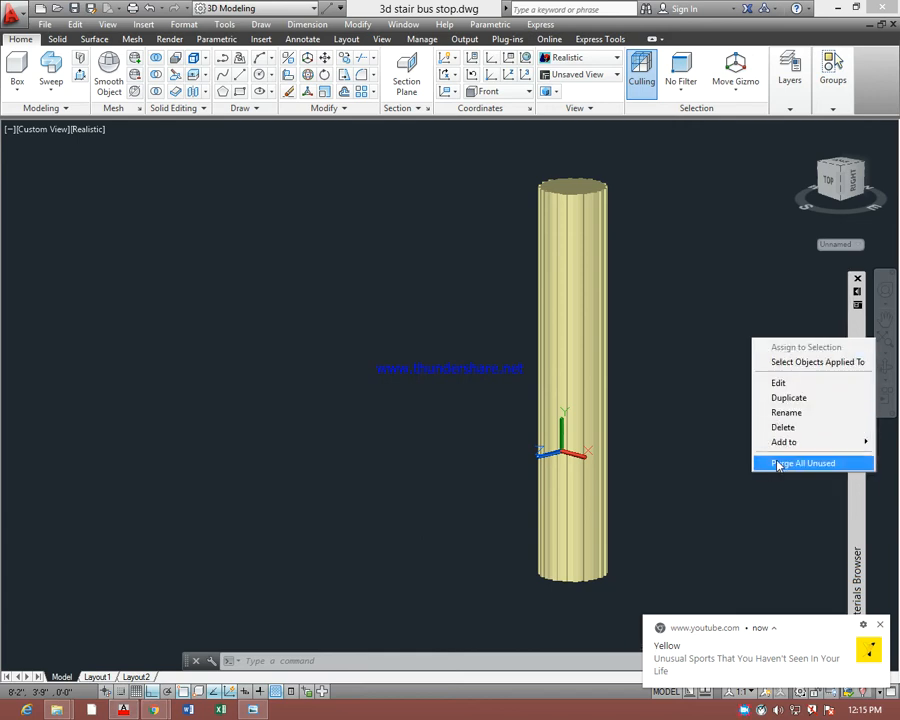
pyautogui.click(775, 464)
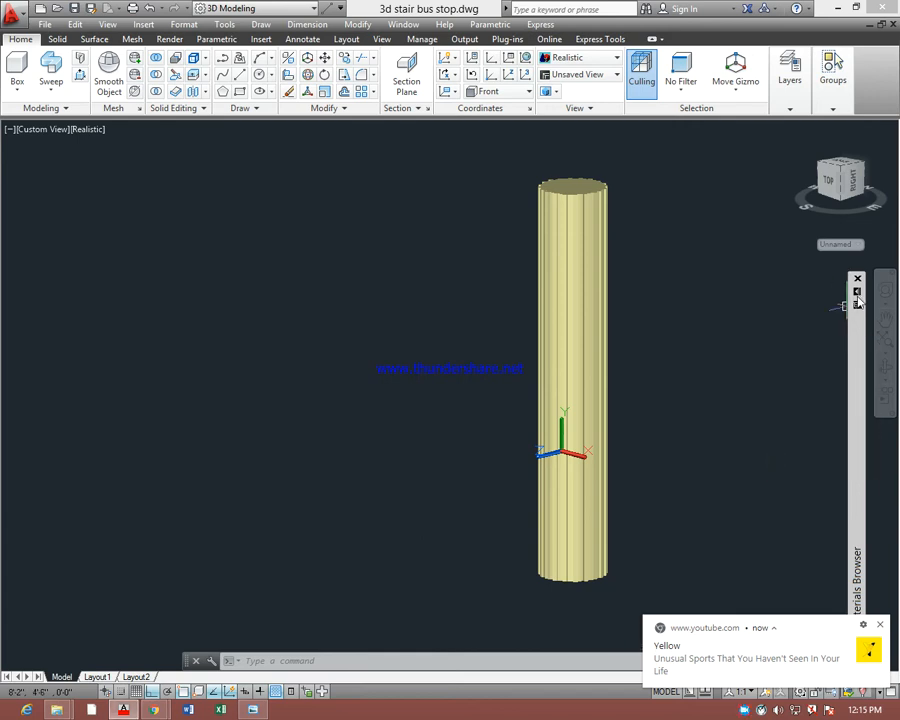
pyautogui.moveTo(857, 300)
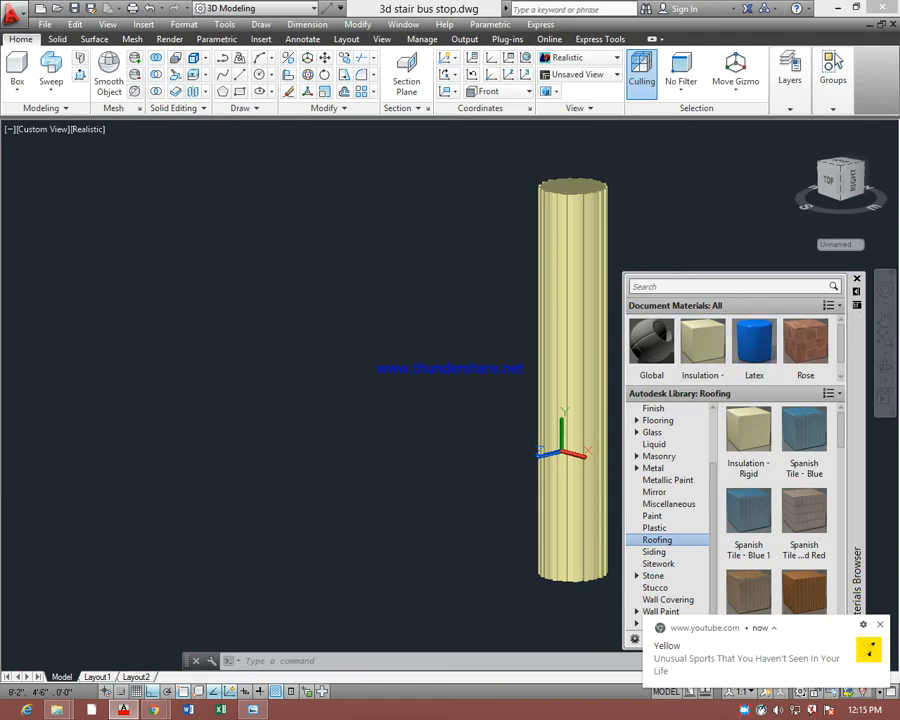
pyautogui.click(585, 310)
pyautogui.click(700, 341)
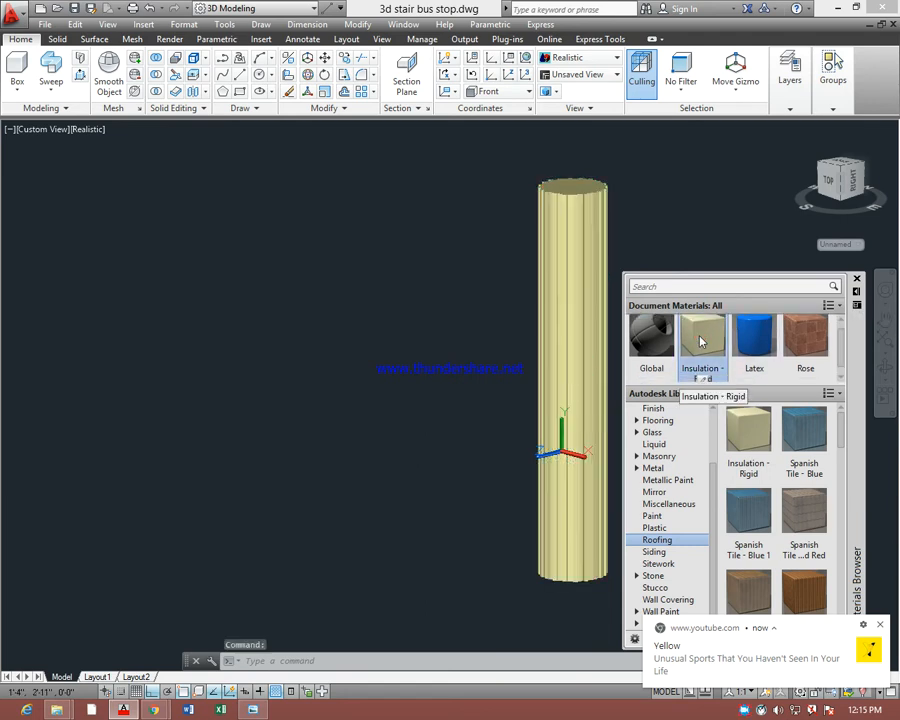
pyautogui.rightClick(700, 341)
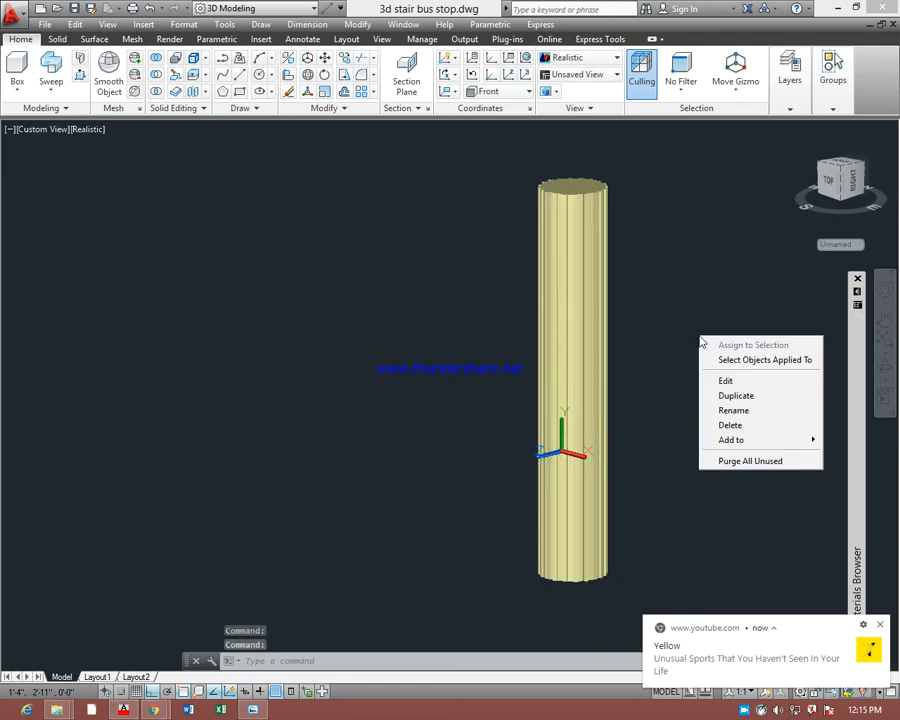
pyautogui.click(723, 461)
# Delete the Rose and Latex materials from the document materials
pyautogui.moveTo(858, 302)
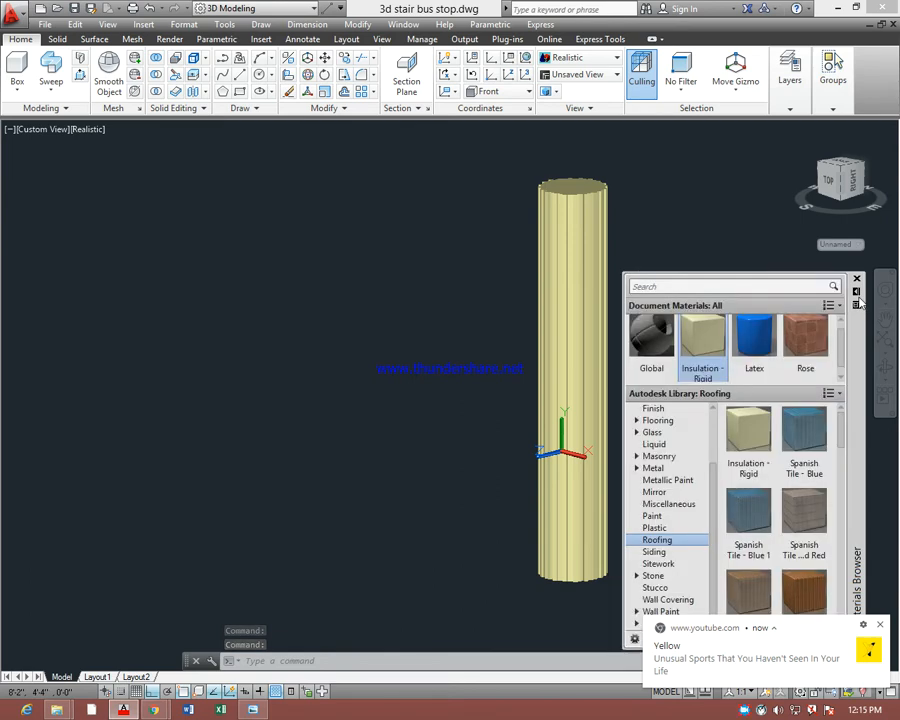
pyautogui.click(805, 350)
pyautogui.rightClick(805, 350)
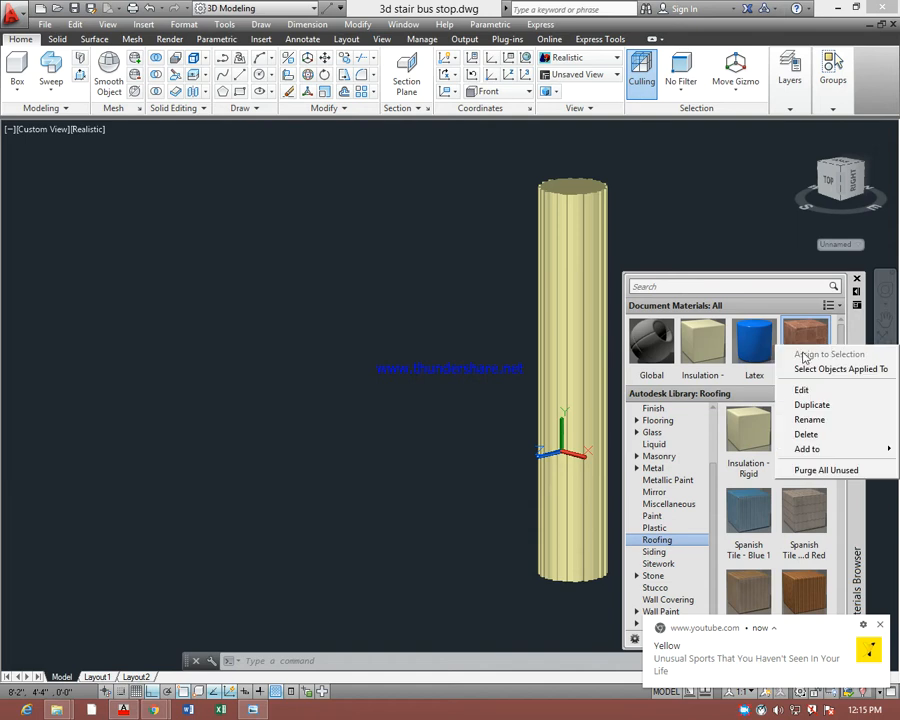
pyautogui.click(794, 436)
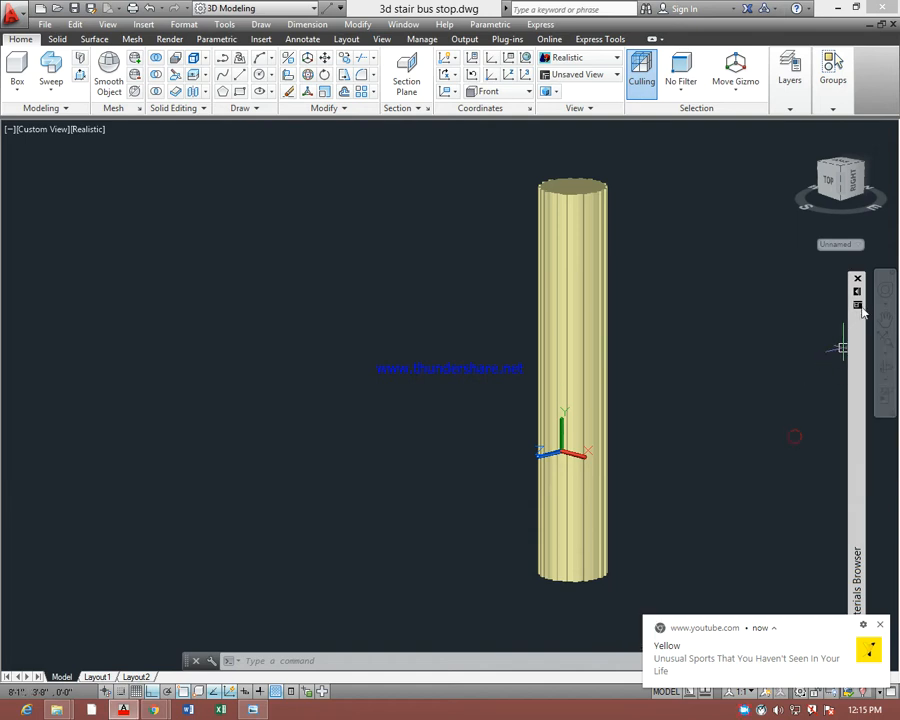
pyautogui.moveTo(857, 298)
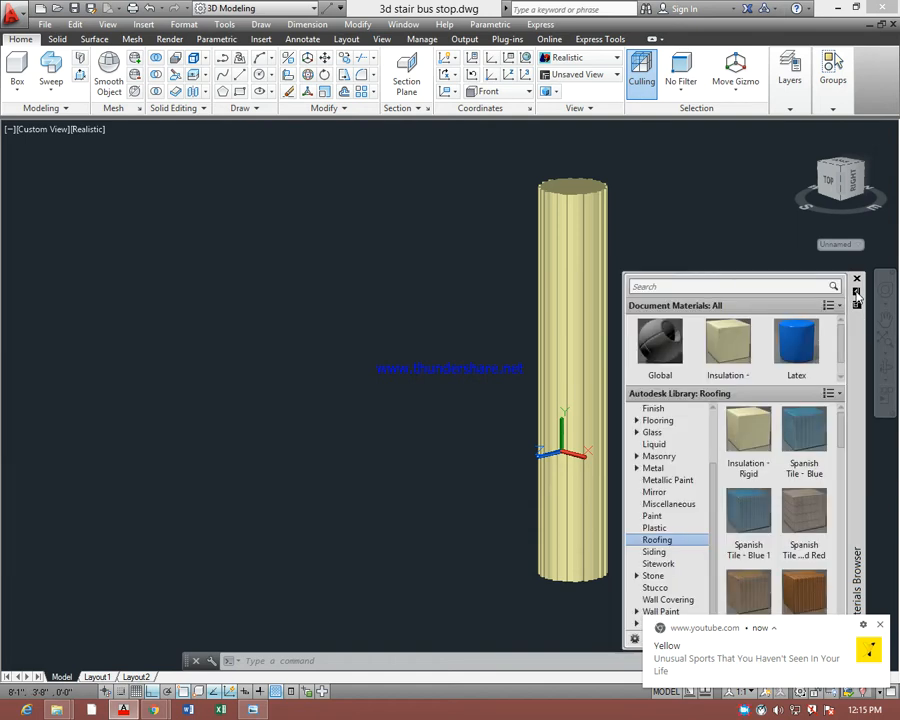
pyautogui.rightClick(802, 344)
pyautogui.click(806, 427)
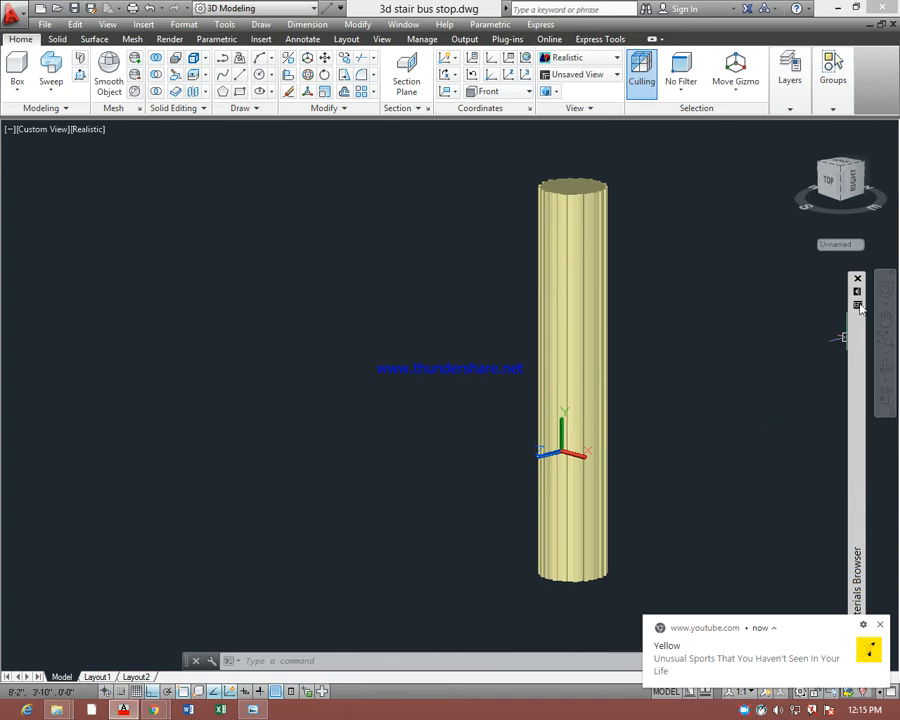
pyautogui.click(648, 236)
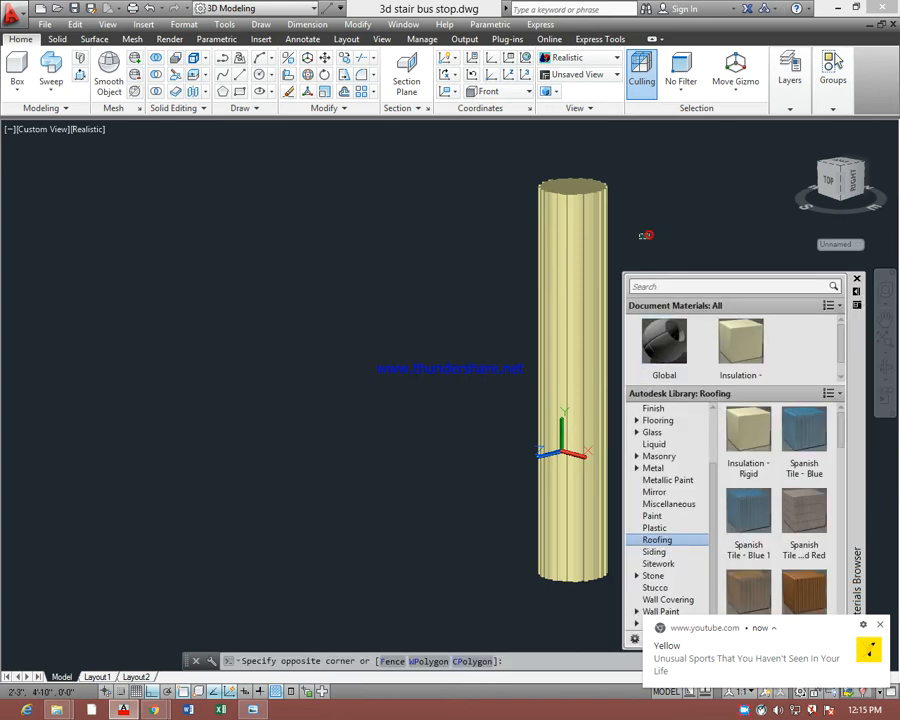
pyautogui.press('Escape')
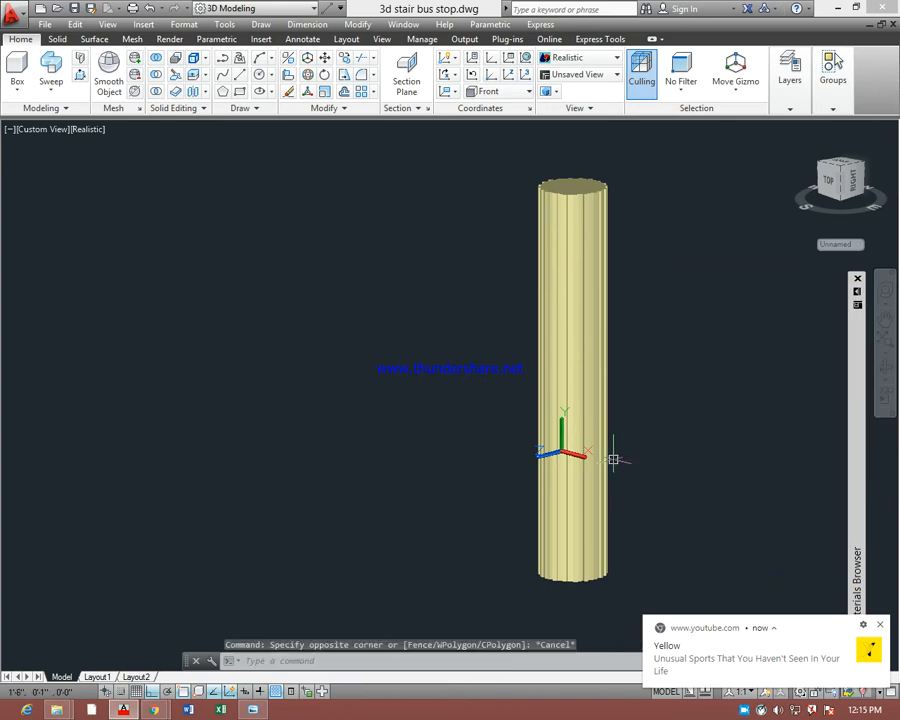
pyautogui.press('Escape')
# End the object isolation so the whole bus stop model is displayed again around the column
pyautogui.rightClick(666, 324)
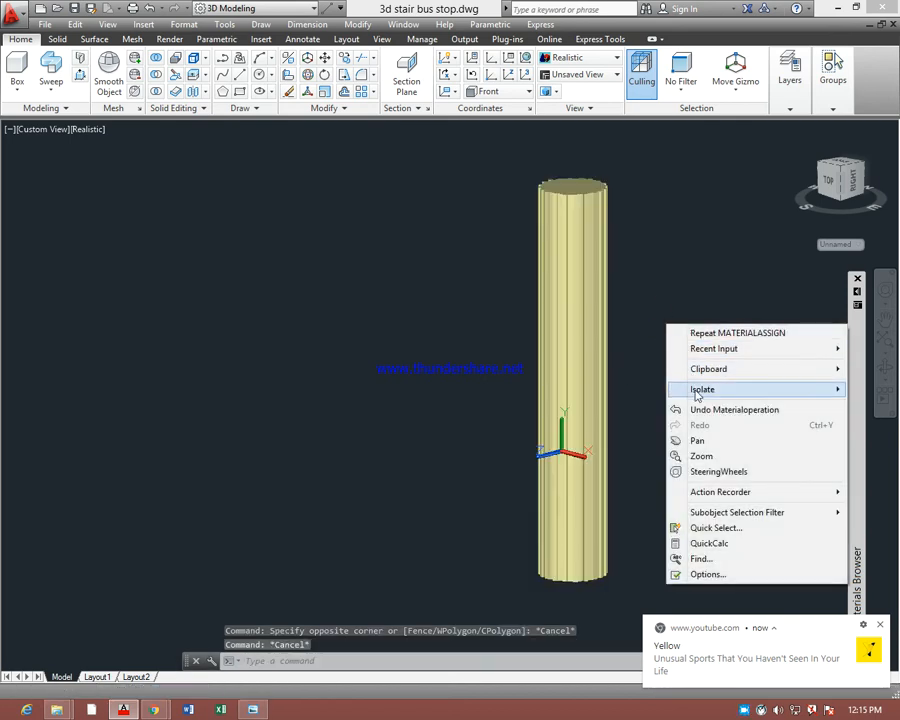
pyautogui.moveTo(694, 390)
pyautogui.click(621, 419)
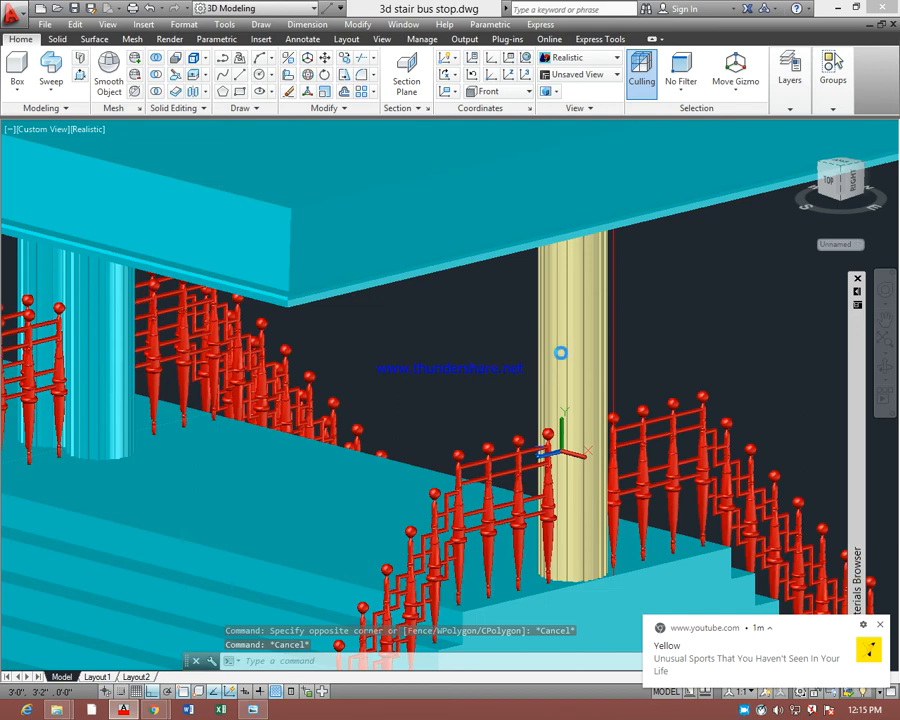
pyautogui.scroll(-3, 620, 418)
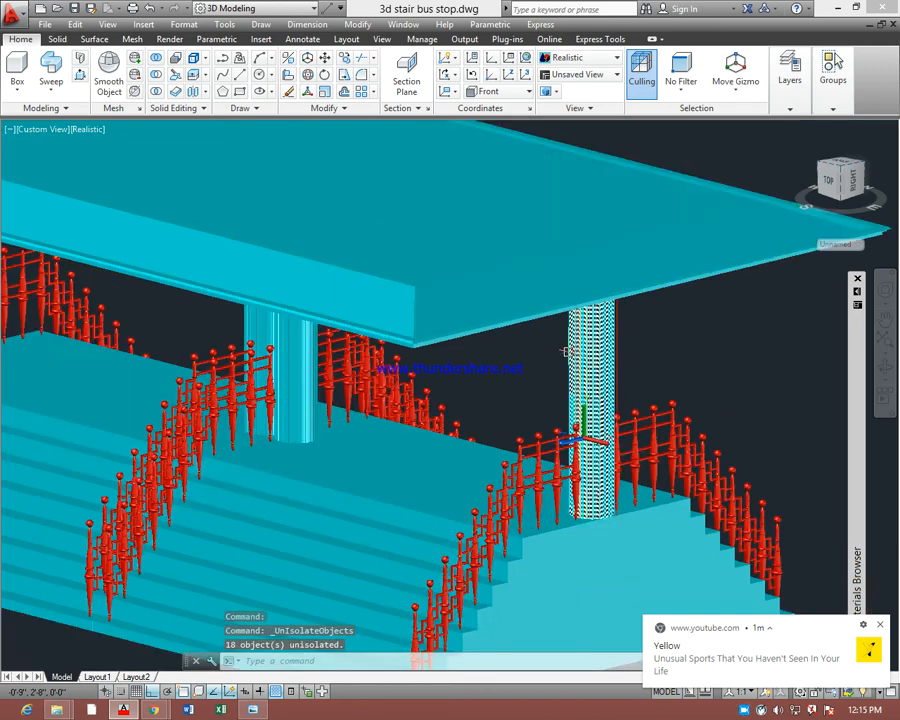
pyautogui.press('Escape')
pyautogui.press('Escape')
# Match the cream insulation material of the already textured column onto the other three columns and the roof
pyautogui.write('ma')
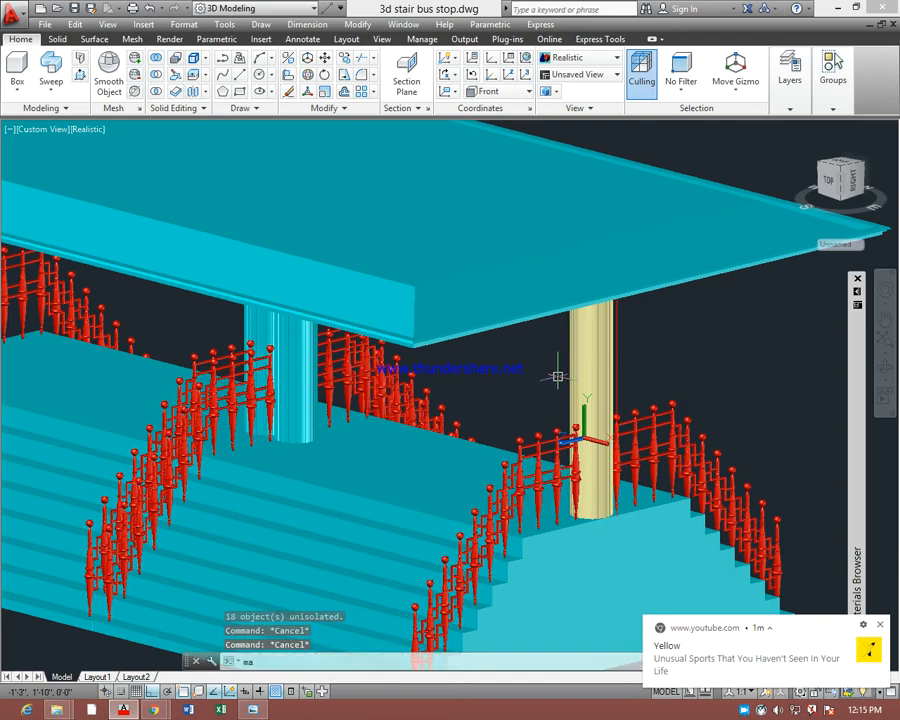
pyautogui.press('Return')
pyautogui.click(582, 360)
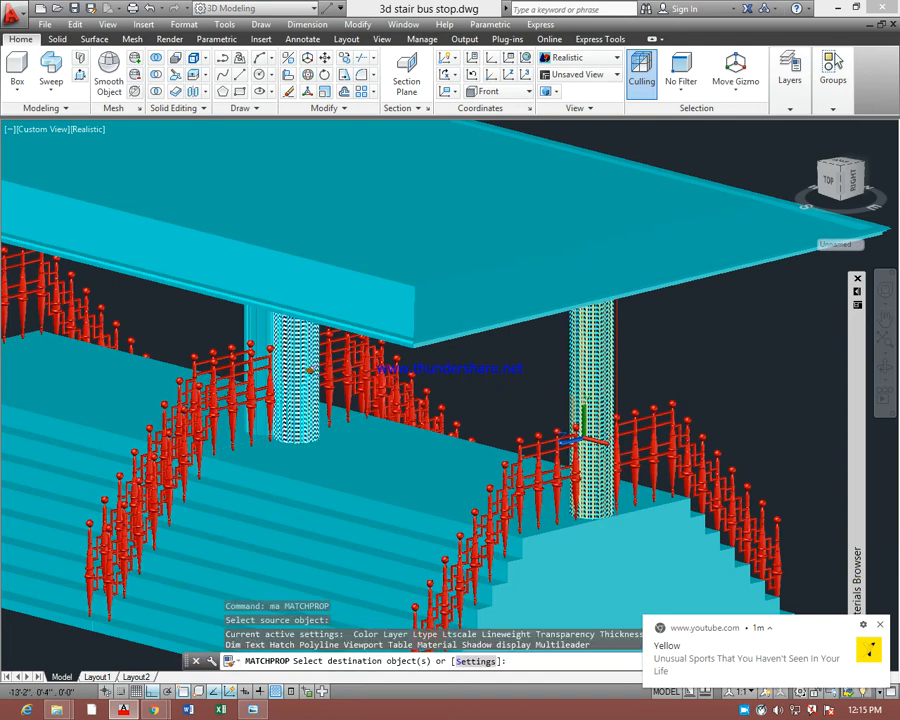
pyautogui.click(295, 350)
pyautogui.click(257, 332)
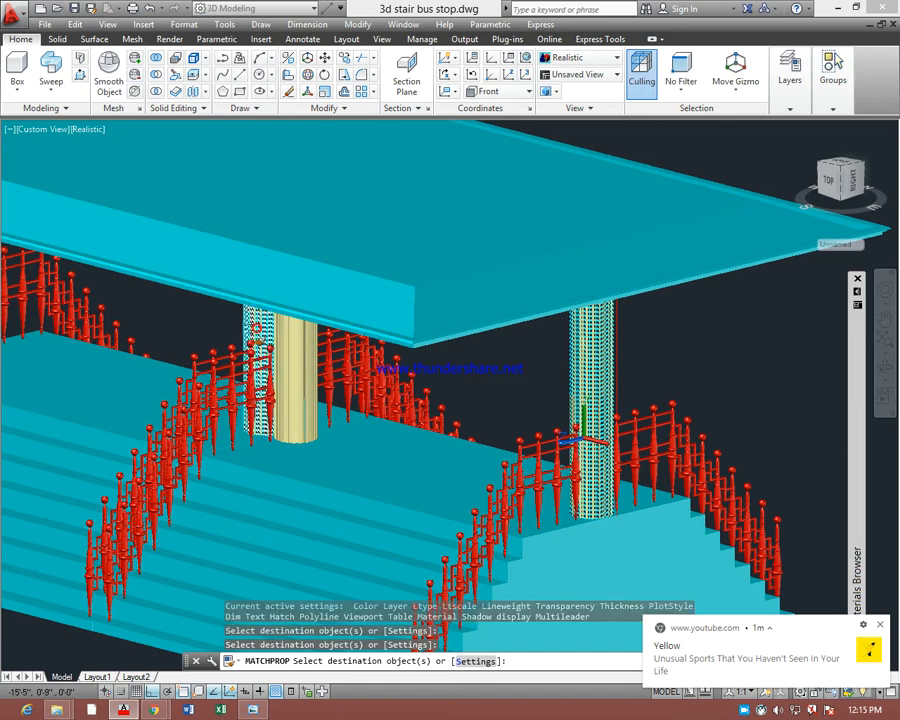
pyautogui.moveTo(255, 336); pyautogui.dragTo(416, 376, button='middle')
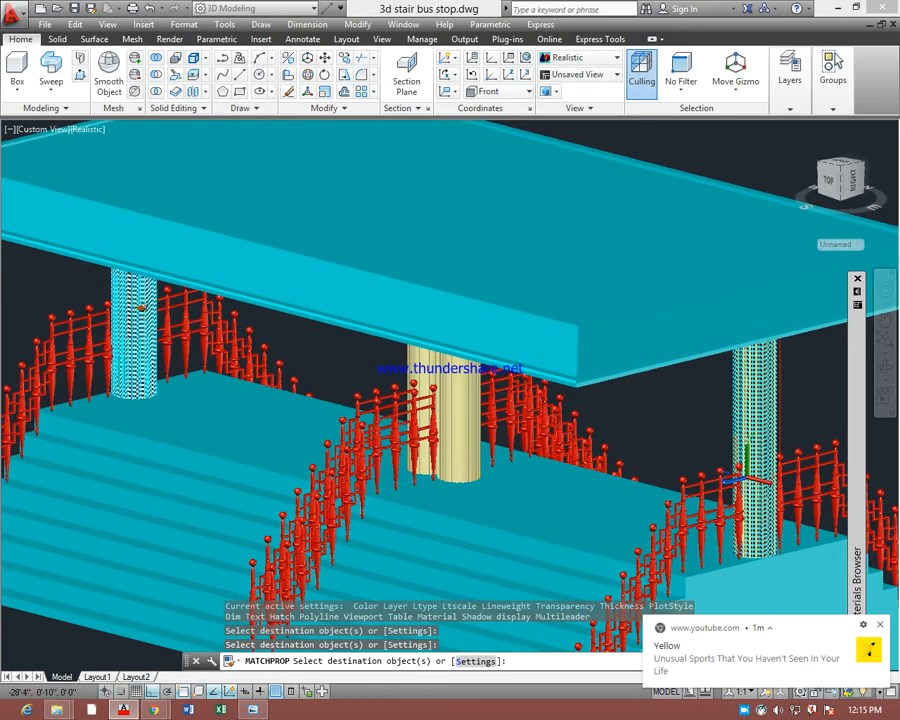
pyautogui.click(131, 320)
pyautogui.click(393, 310)
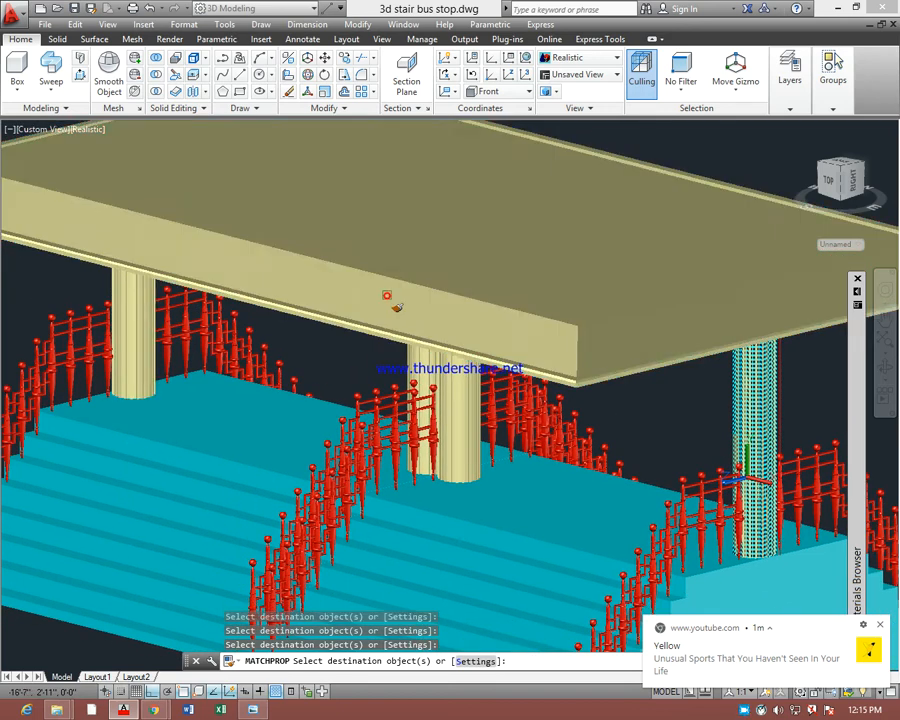
pyautogui.scroll(-2, 393, 310)
pyautogui.click(622, 400)
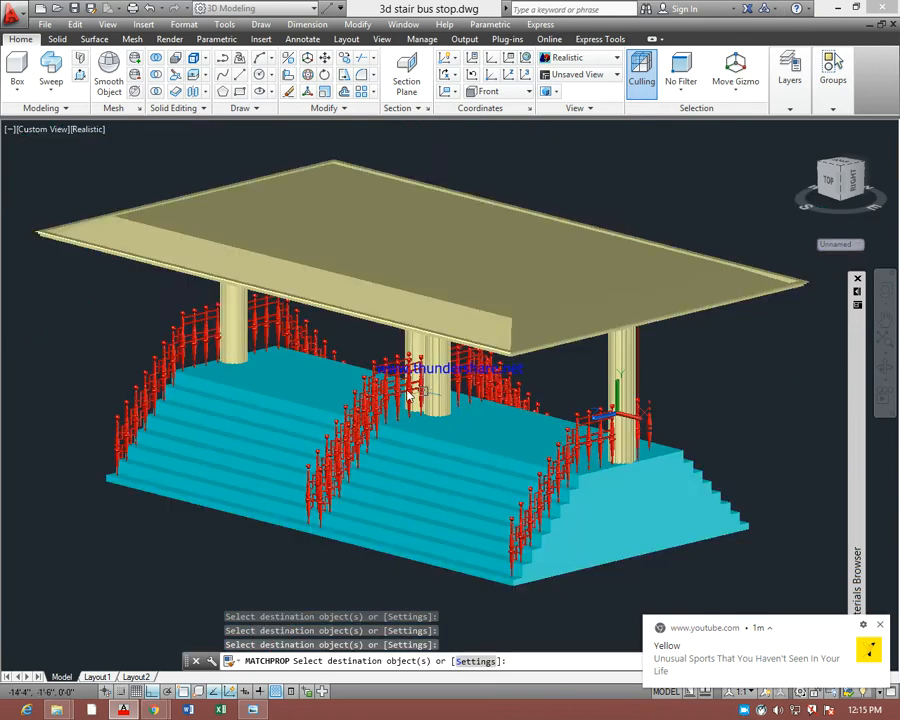
pyautogui.press('Escape')
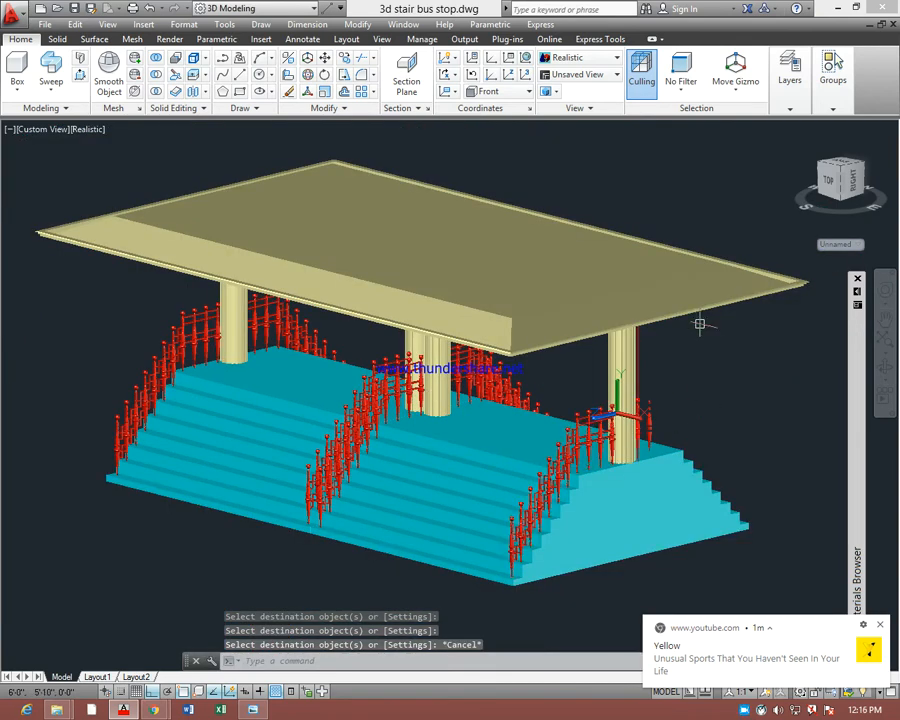
pyautogui.press('Escape')
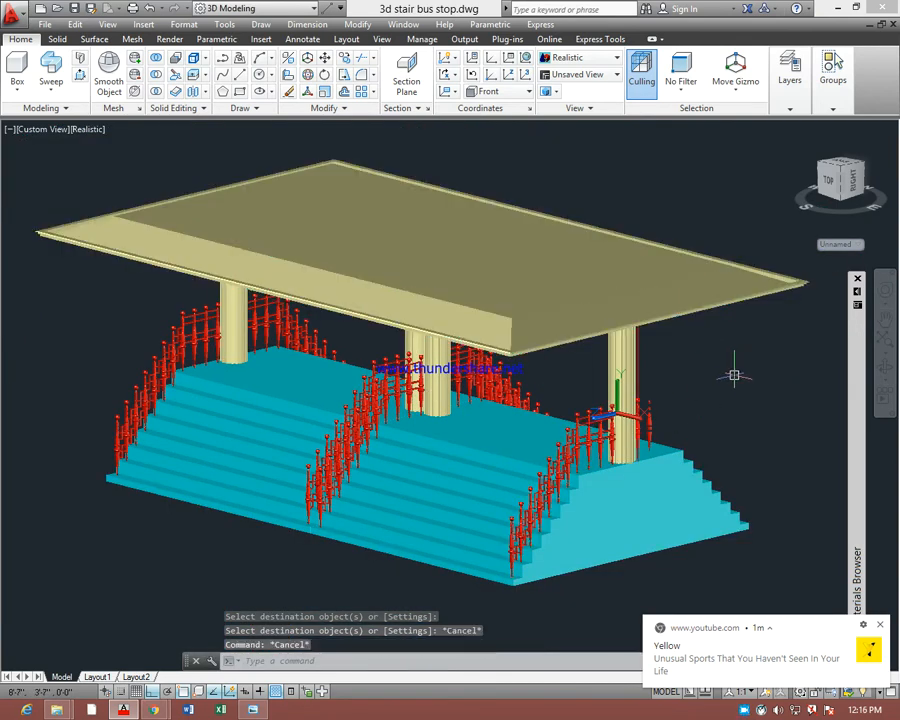
# Apply the beige Shingles - Asph...eep material from the library's Roofing category to the roof
pyautogui.click(695, 288)
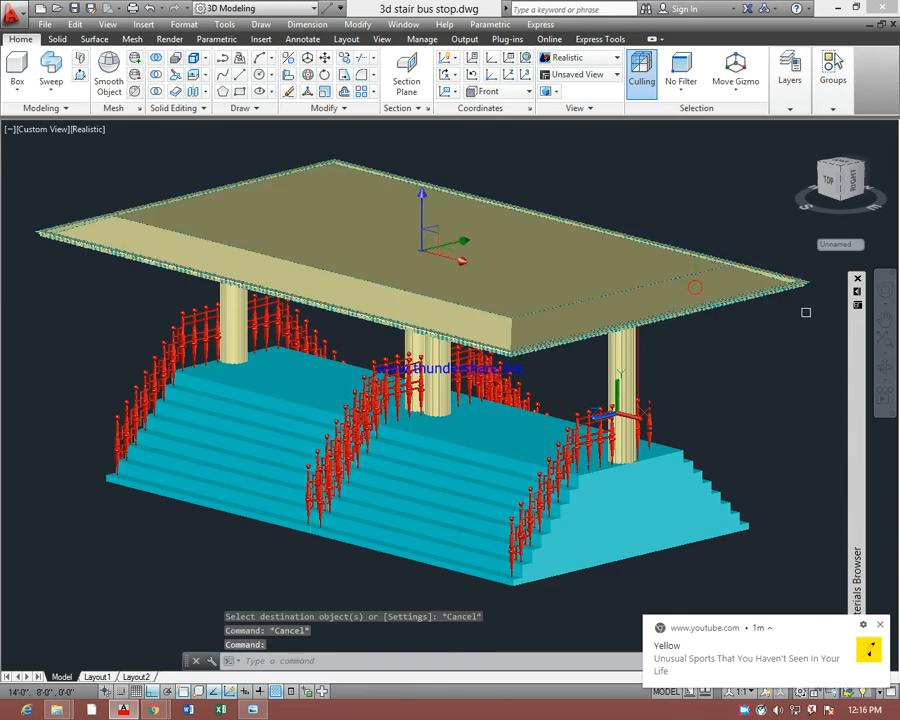
pyautogui.moveTo(858, 308)
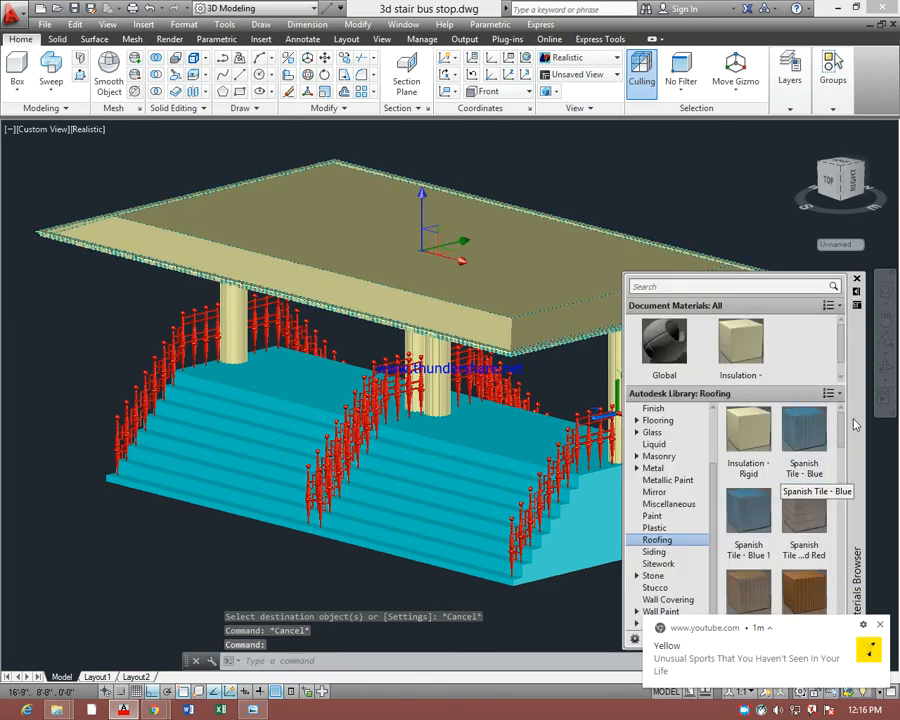
pyautogui.scroll(-2, 845, 472)
pyautogui.scroll(-3, 845, 472)
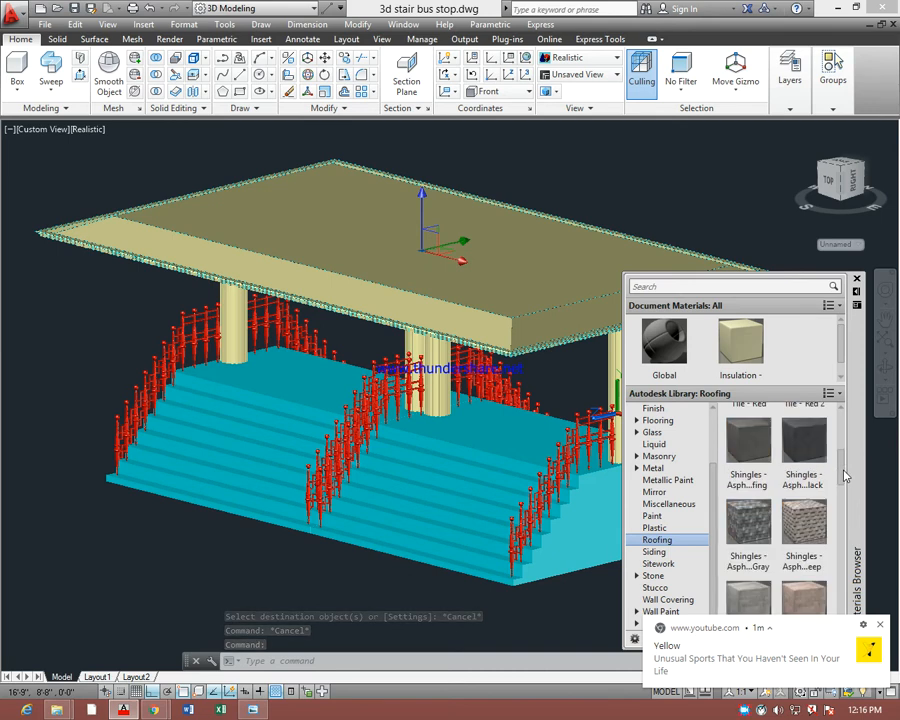
pyautogui.moveTo(804, 520); pyautogui.dragTo(538, 306)
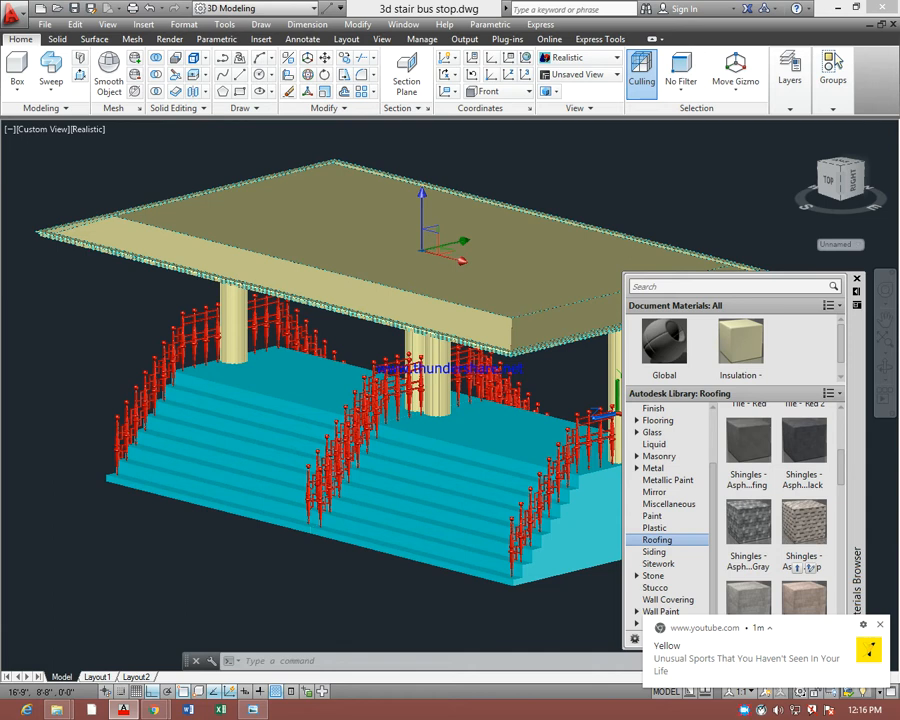
pyautogui.moveTo(538, 306); pyautogui.dragTo(538, 307)
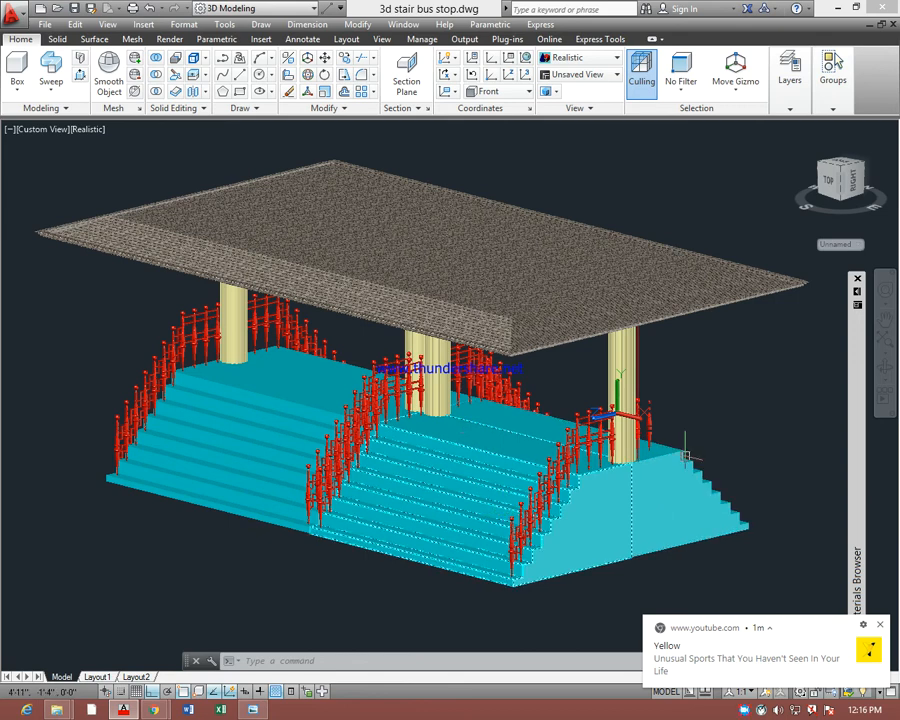
# Apply the brown Small Unev...ler material from the library's Stone category to the nearest front stair block
pyautogui.moveTo(857, 305)
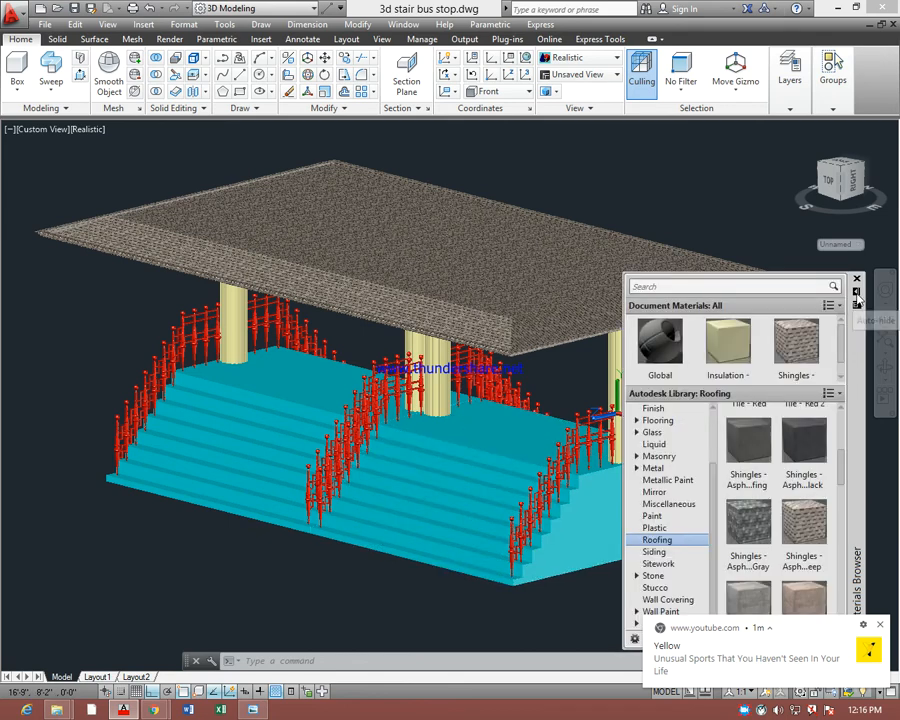
pyautogui.click(653, 577)
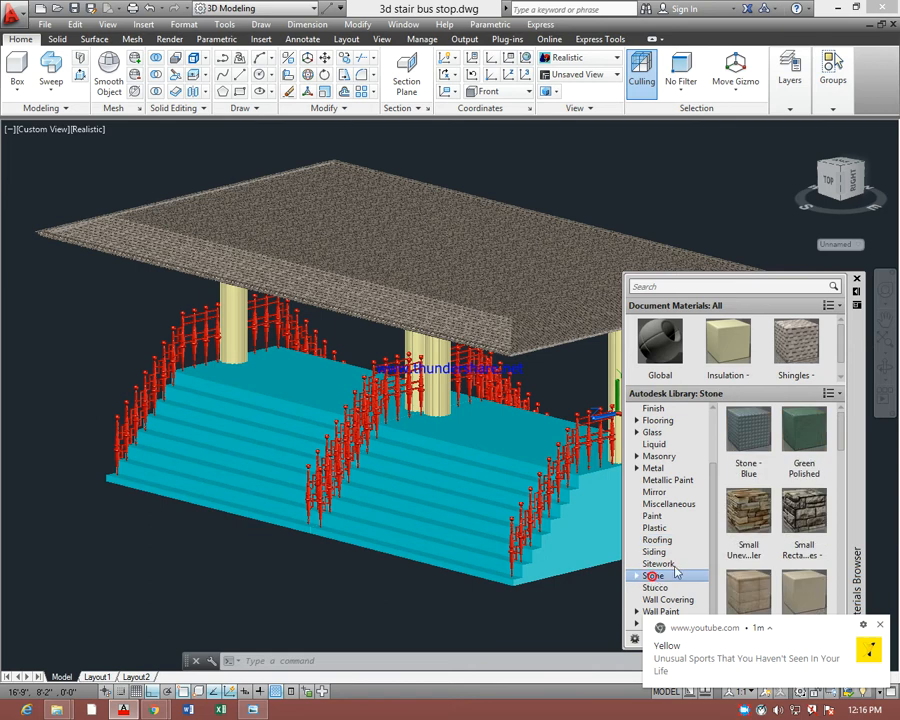
pyautogui.moveTo(750, 515); pyautogui.dragTo(572, 541)
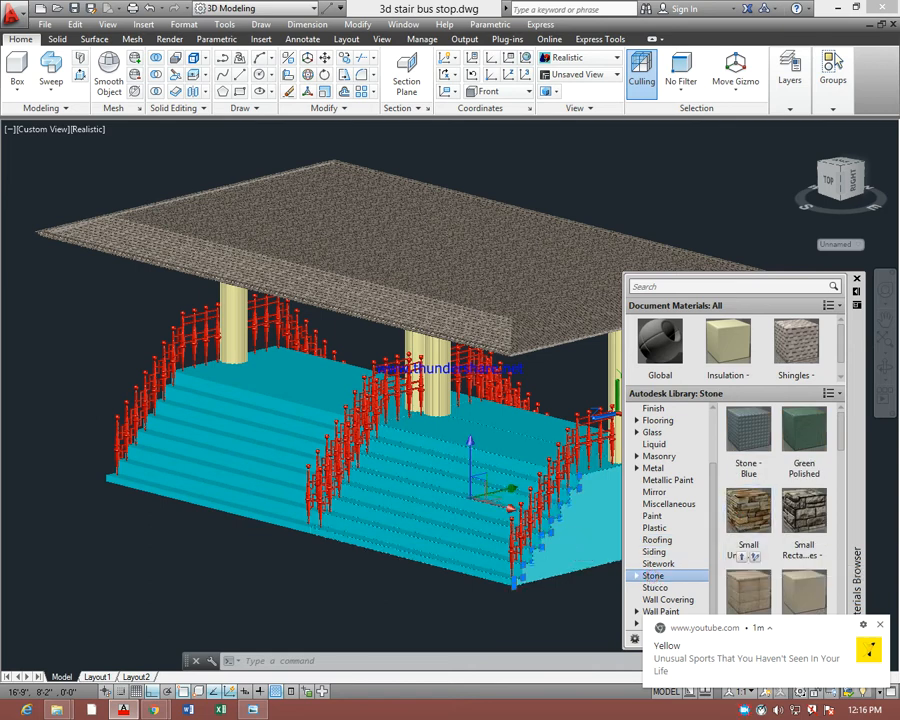
pyautogui.click(749, 513)
pyautogui.press('Escape')
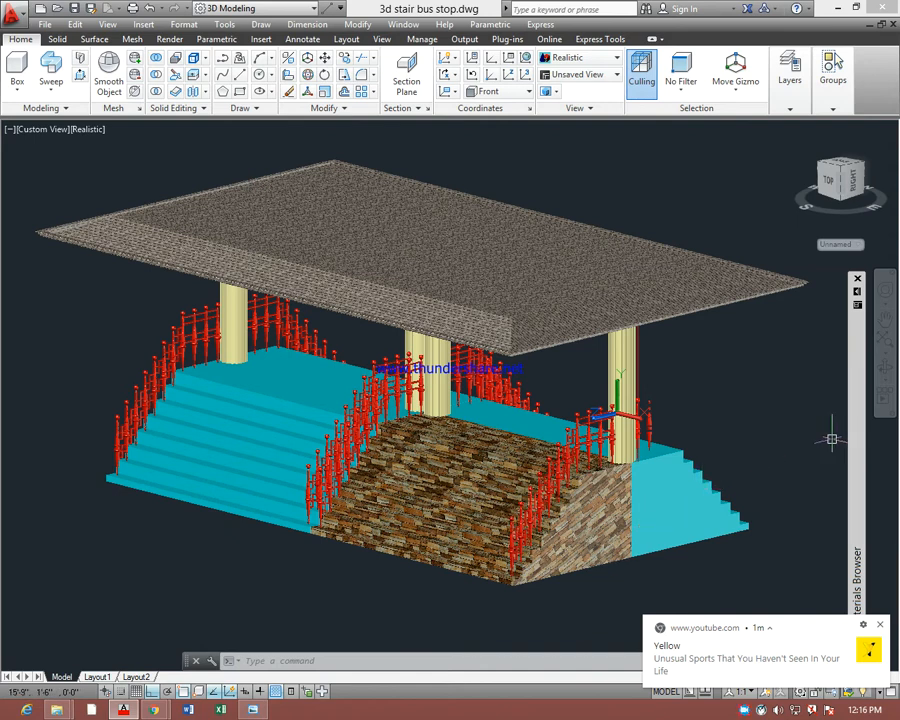
# Apply the Coarse Polished White stone material to the nearest front stair block and leave it unselected
pyautogui.moveTo(862, 312)
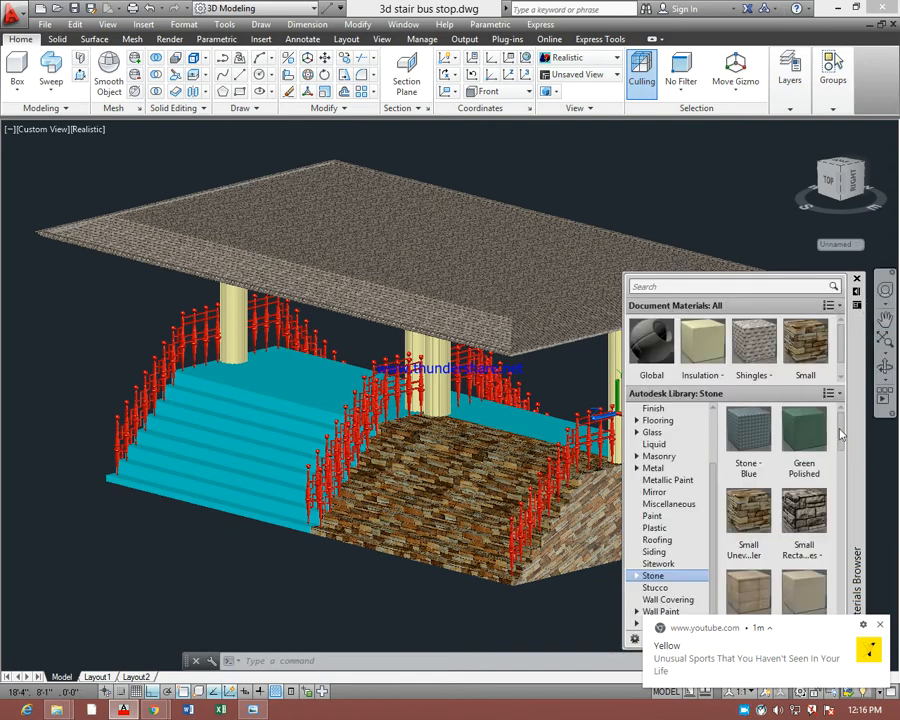
pyautogui.moveTo(840, 432); pyautogui.dragTo(845, 508)
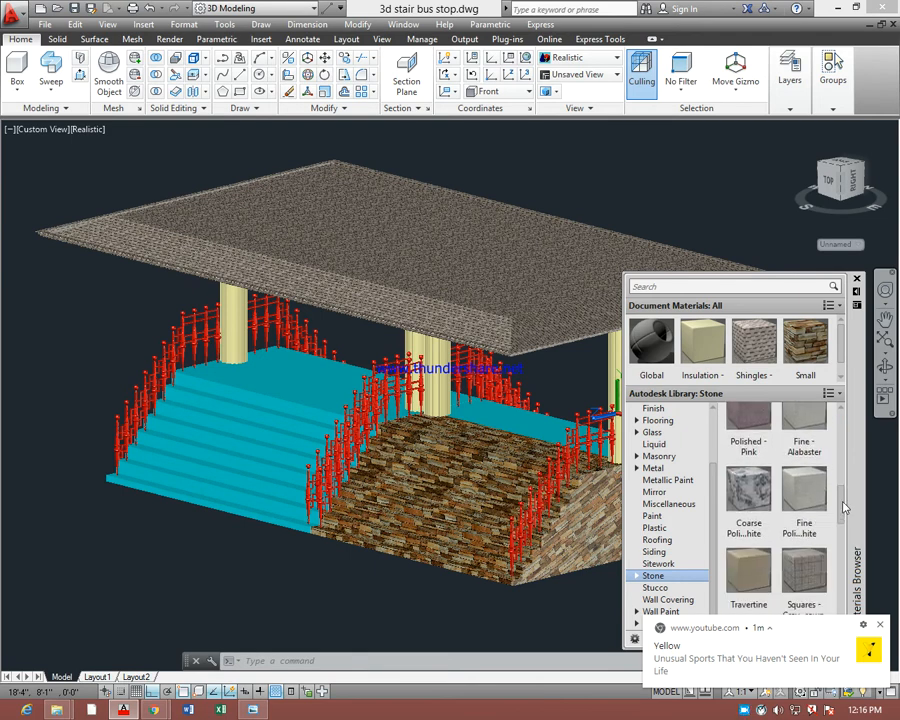
pyautogui.moveTo(750, 498); pyautogui.dragTo(463, 502)
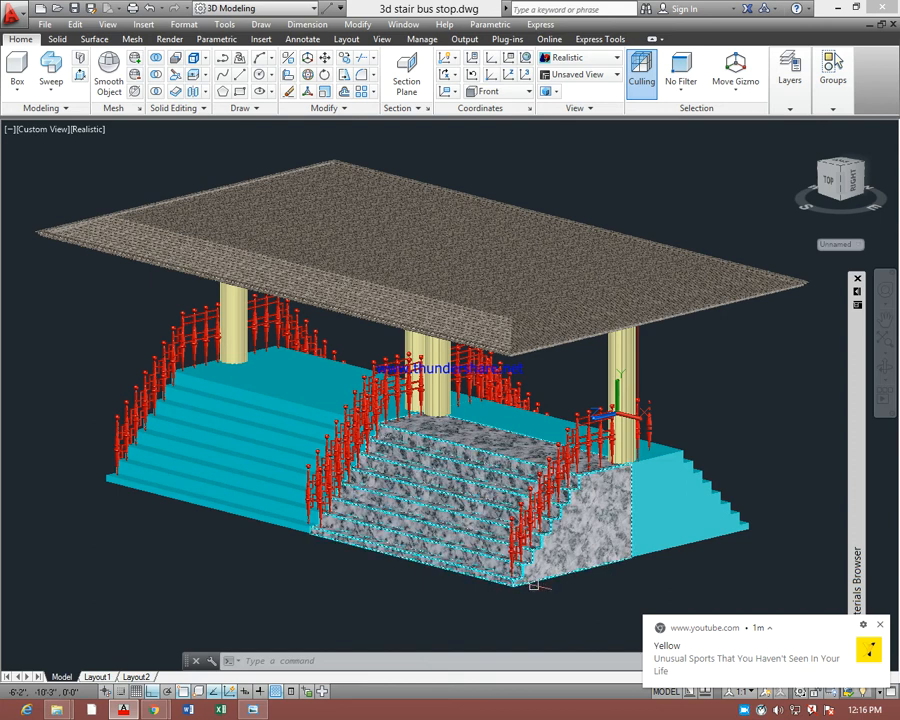
pyautogui.press('Escape')
# Match the marbled stone material of the front stair block onto the other front stair block and both rear stair blocks
pyautogui.write('ma')
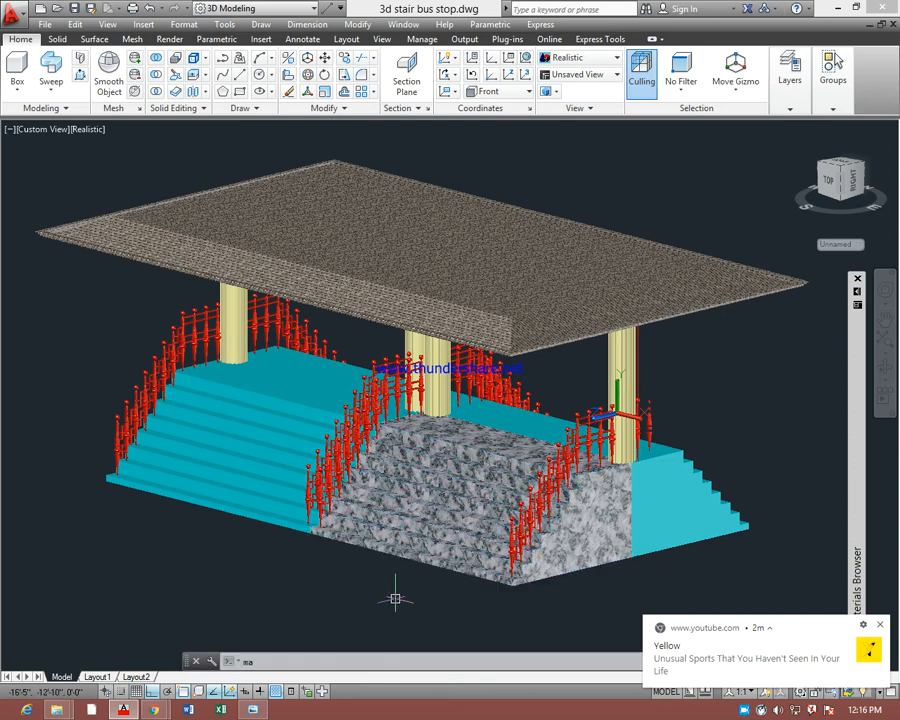
pyautogui.press('Return')
pyautogui.click(411, 520)
pyautogui.click(265, 453)
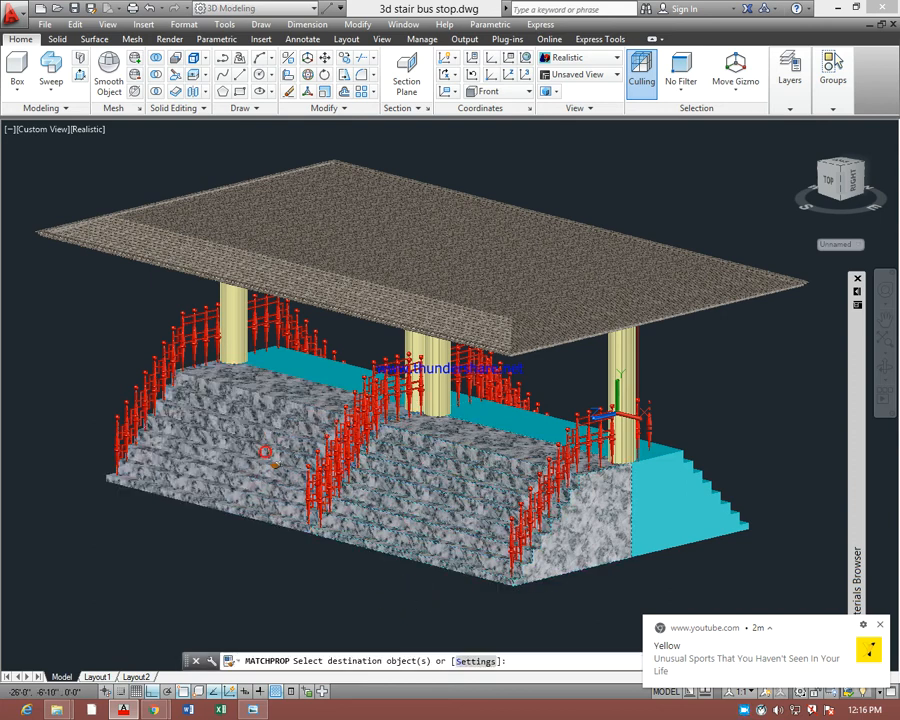
pyautogui.click(659, 484)
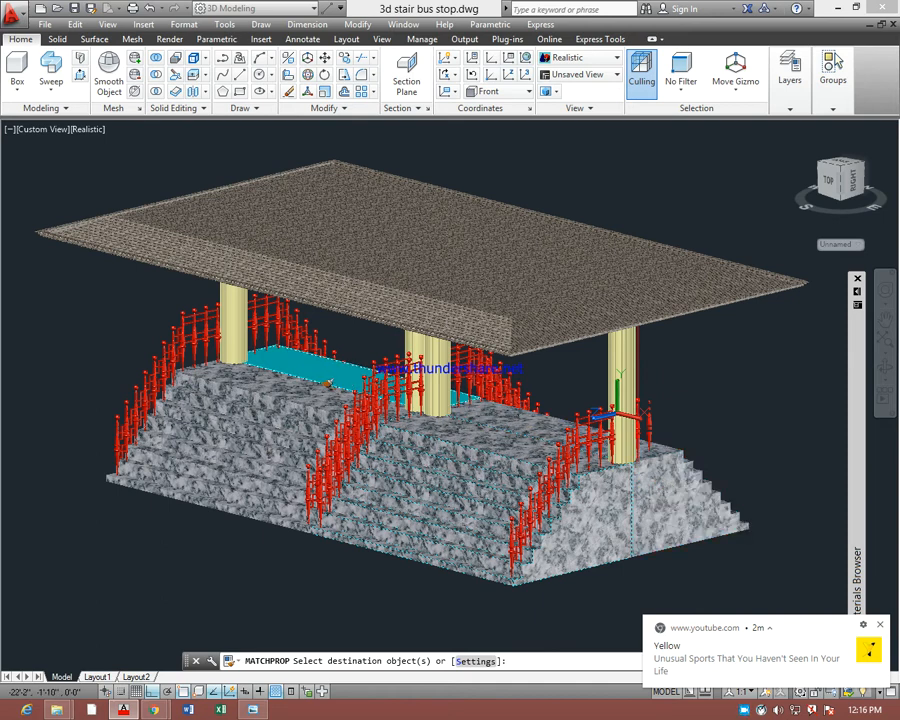
pyautogui.click(325, 379)
pyautogui.press('Escape')
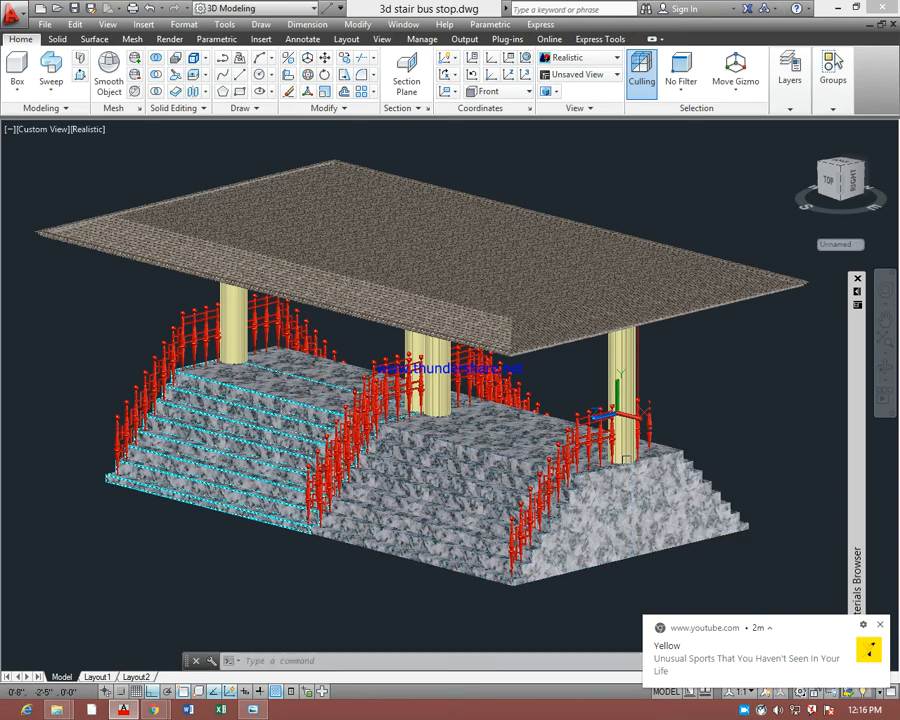
# Apply the Flaked Satin - Black material from the library's Metallic Paint category to the front railing at the near end of the stairs
pyautogui.click(648, 413)
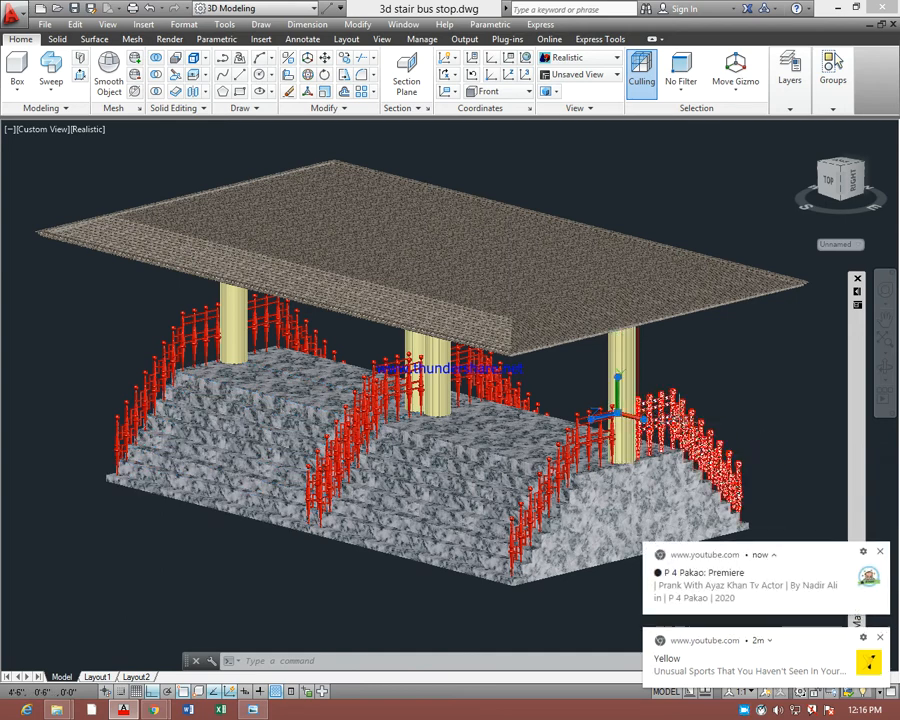
pyautogui.moveTo(858, 307)
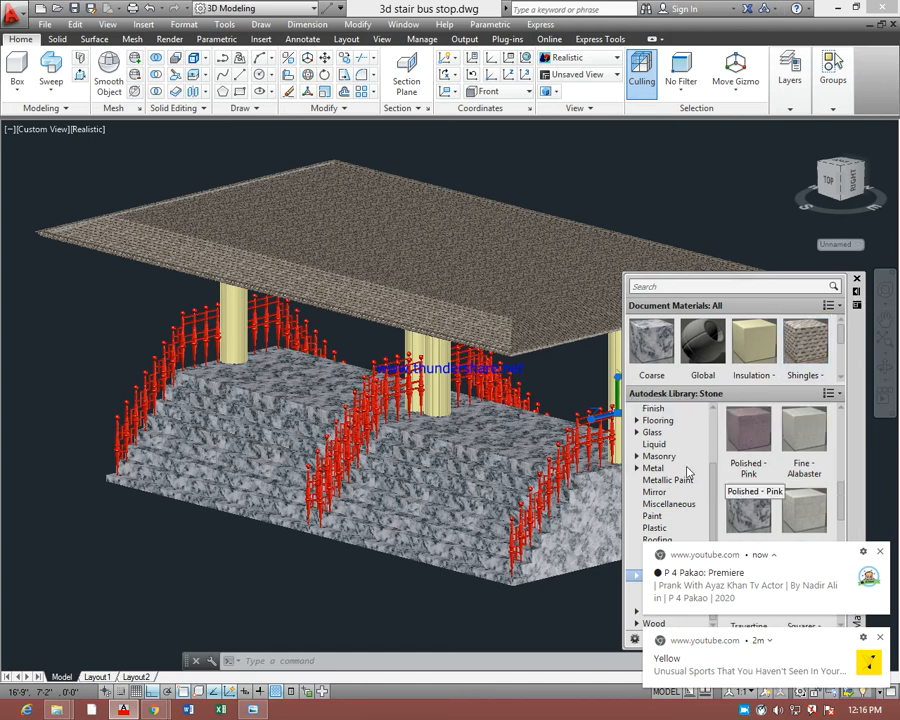
pyautogui.click(655, 468)
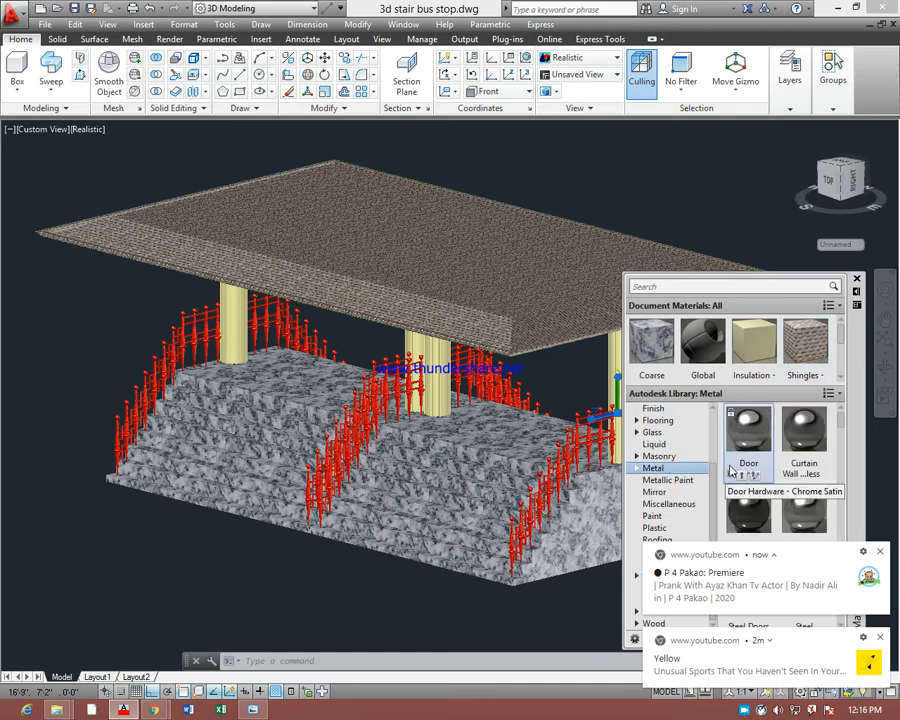
pyautogui.moveTo(839, 419); pyautogui.dragTo(834, 447)
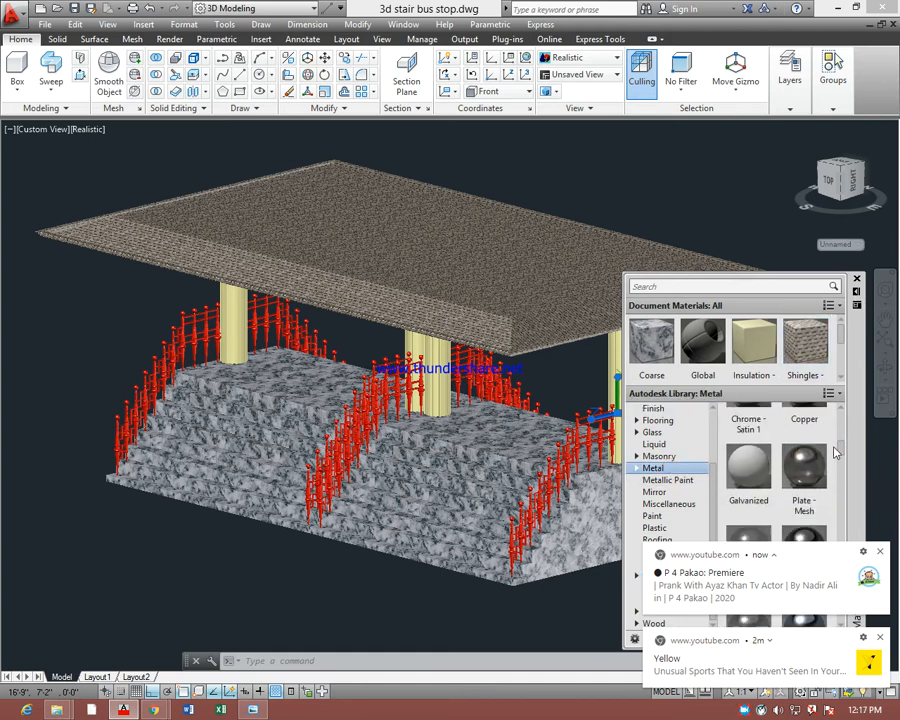
pyautogui.click(681, 493)
pyautogui.click(677, 480)
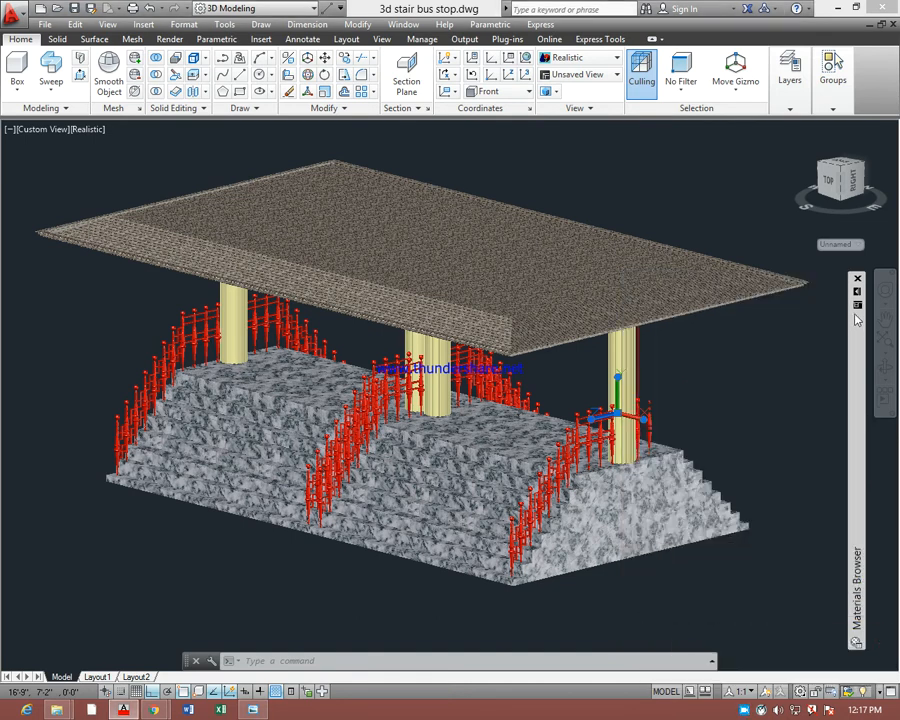
pyautogui.moveTo(860, 300)
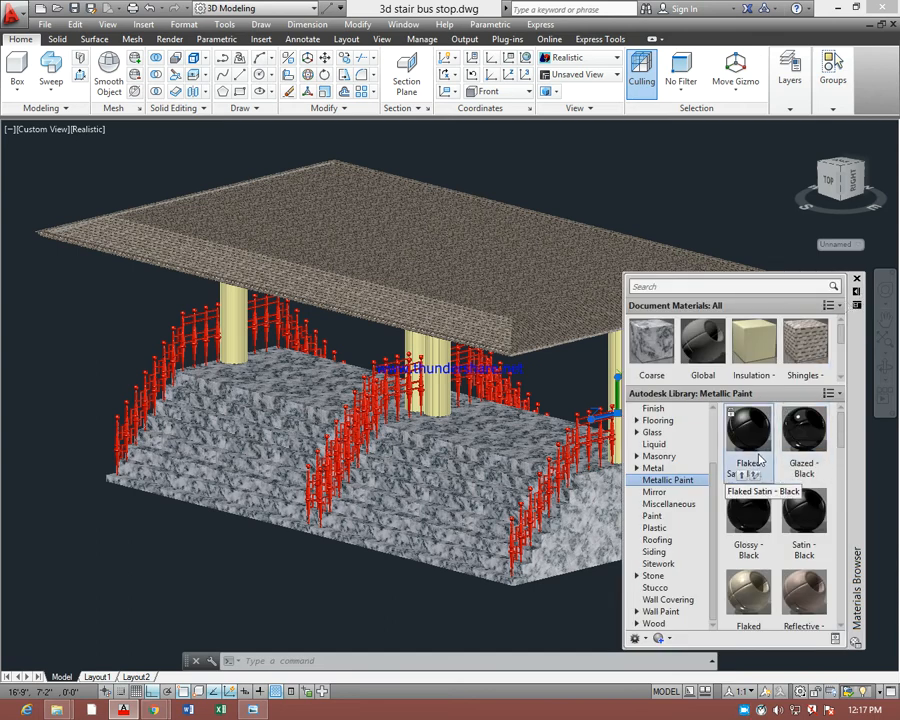
pyautogui.moveTo(653, 456); pyautogui.dragTo(563, 433)
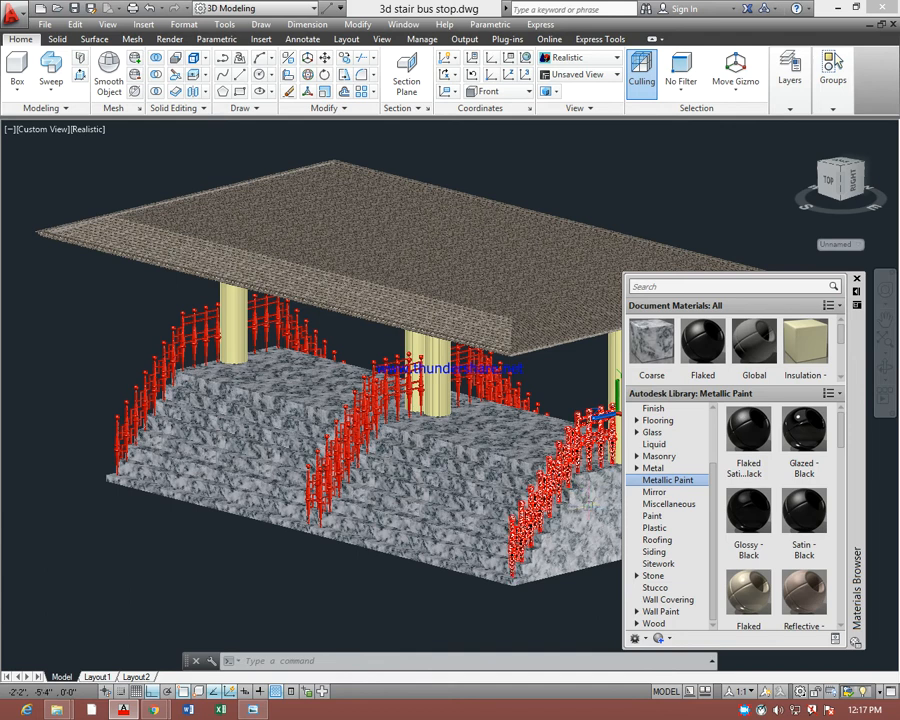
# Apply the blue Latex material from the library's Plastic category to the front railing at the near end of the stairs
pyautogui.scroll(-1, 750, 605)
pyautogui.click(655, 552)
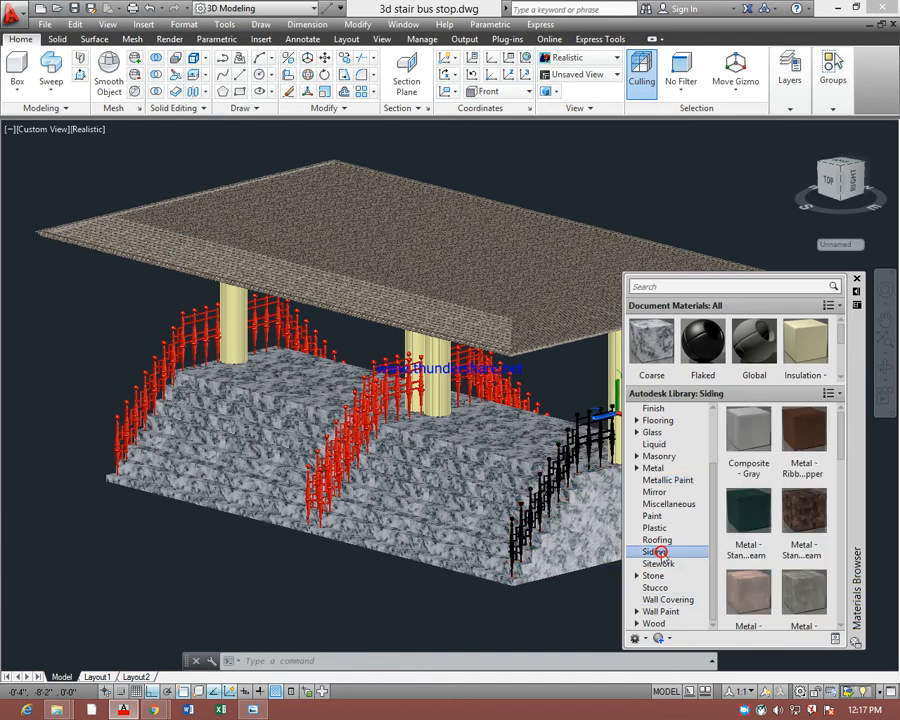
pyautogui.click(662, 539)
pyautogui.click(665, 528)
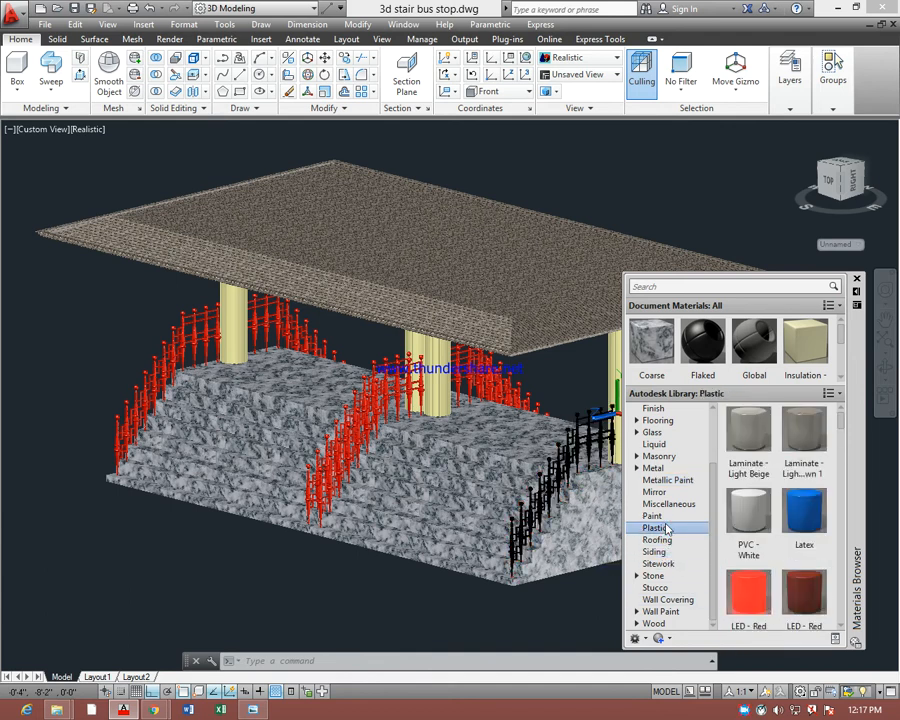
pyautogui.moveTo(806, 503); pyautogui.dragTo(574, 455)
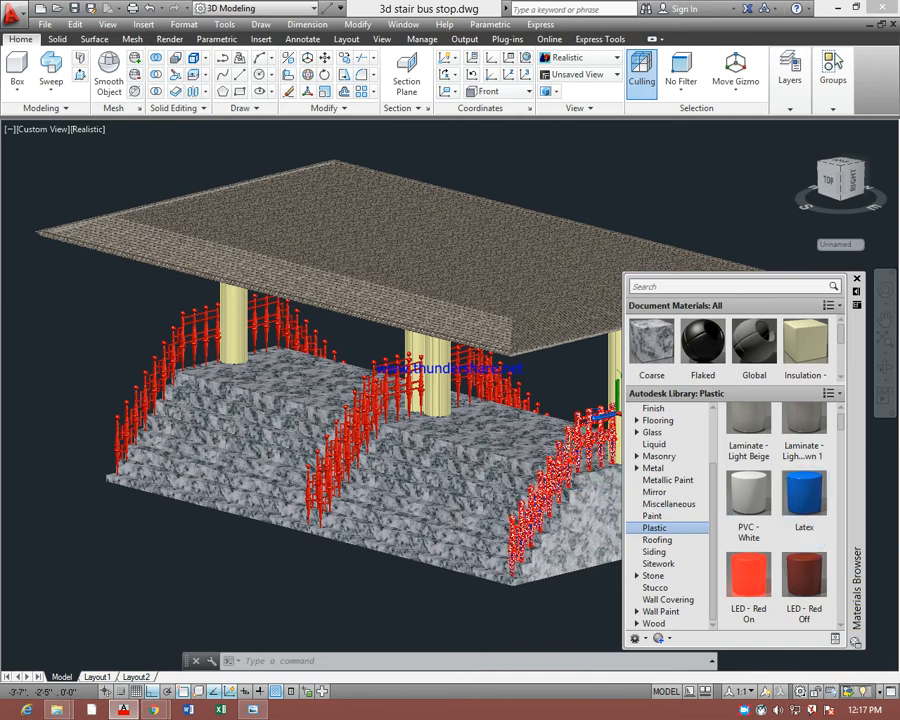
# Apply the Weld - Brass material from the library's Metal category to the front railing at the near end of the stairs
pyautogui.click(653, 468)
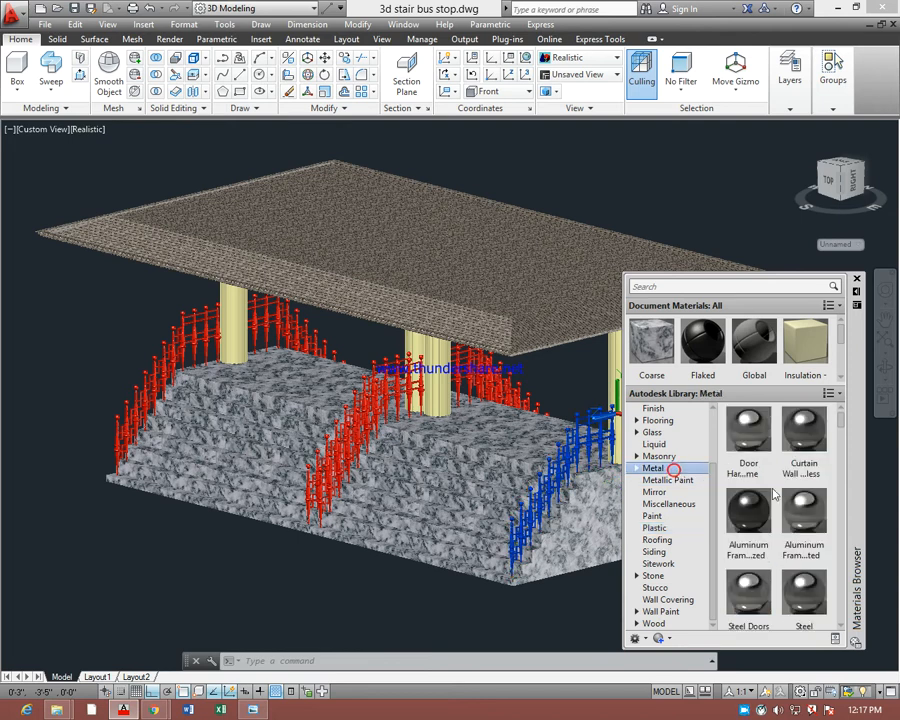
pyautogui.click(838, 421)
pyautogui.scroll(-10, 838, 487)
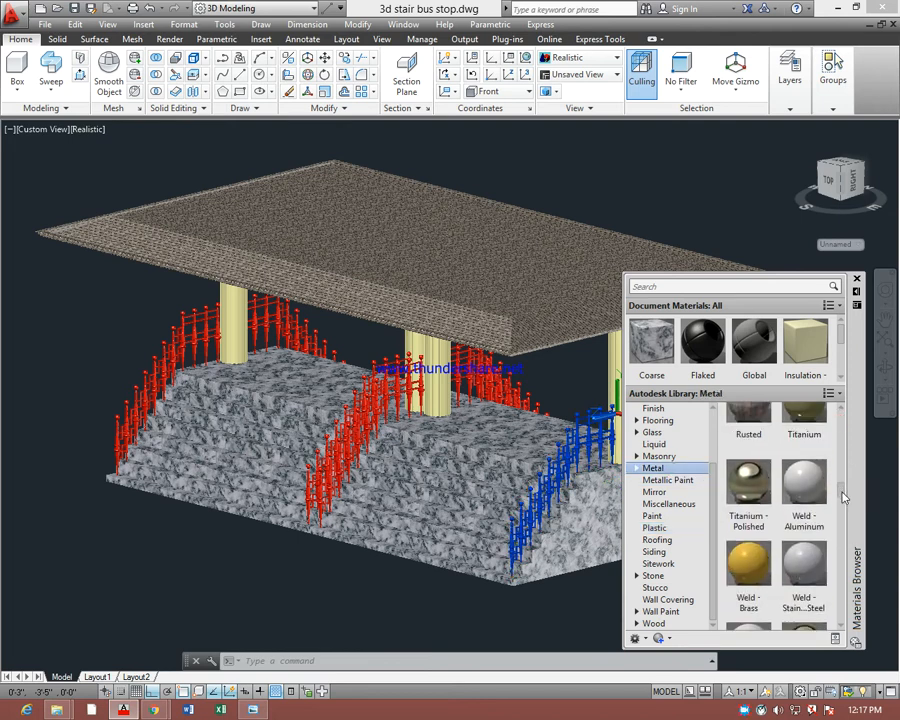
pyautogui.moveTo(749, 565); pyautogui.dragTo(557, 497)
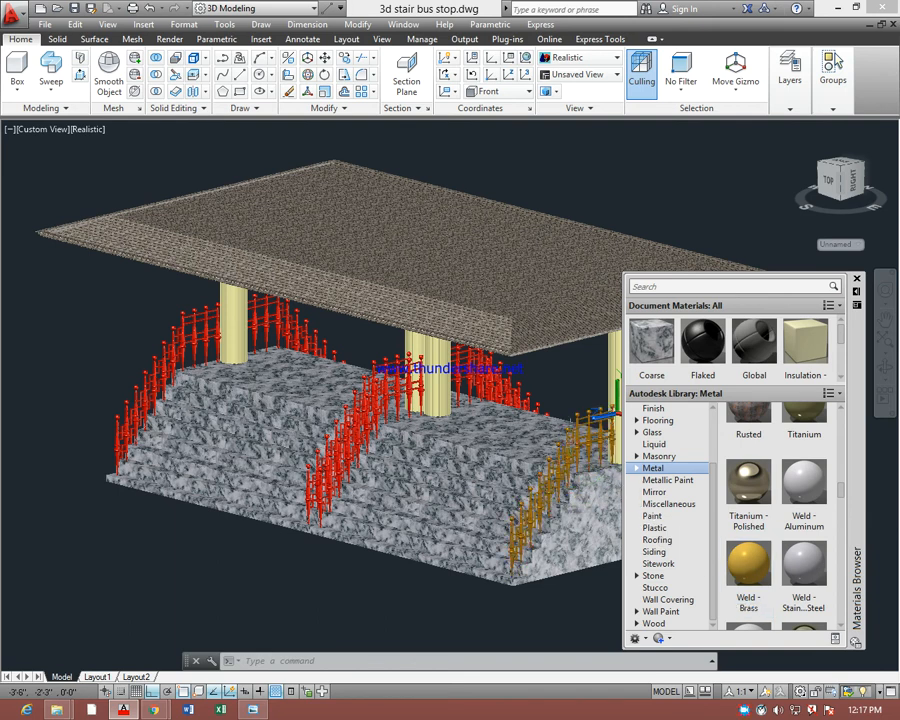
pyautogui.scroll(3, 585, 400)
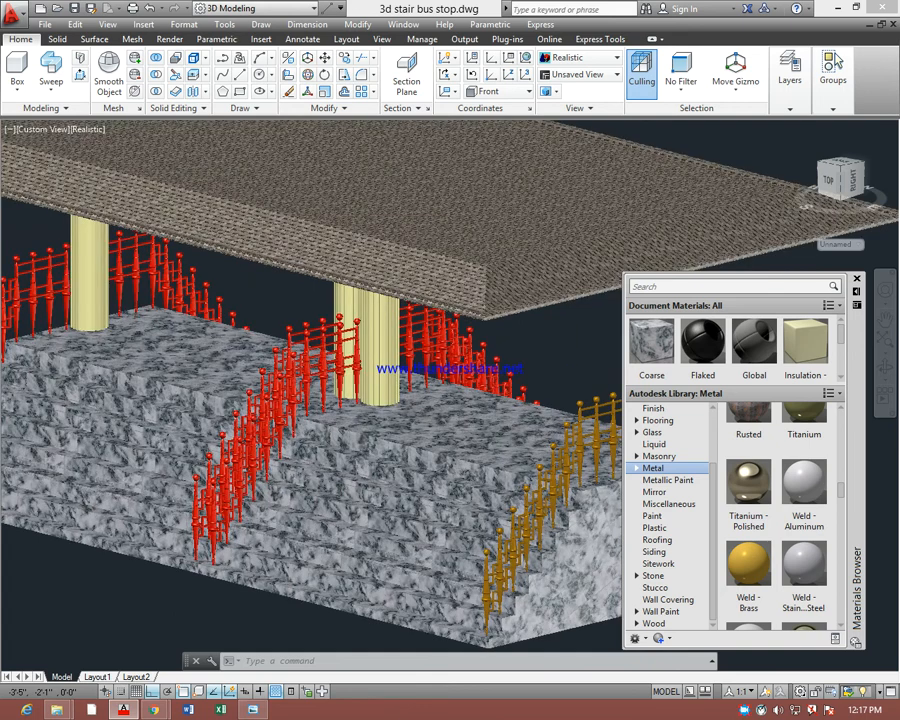
pyautogui.scroll(3, 573, 434)
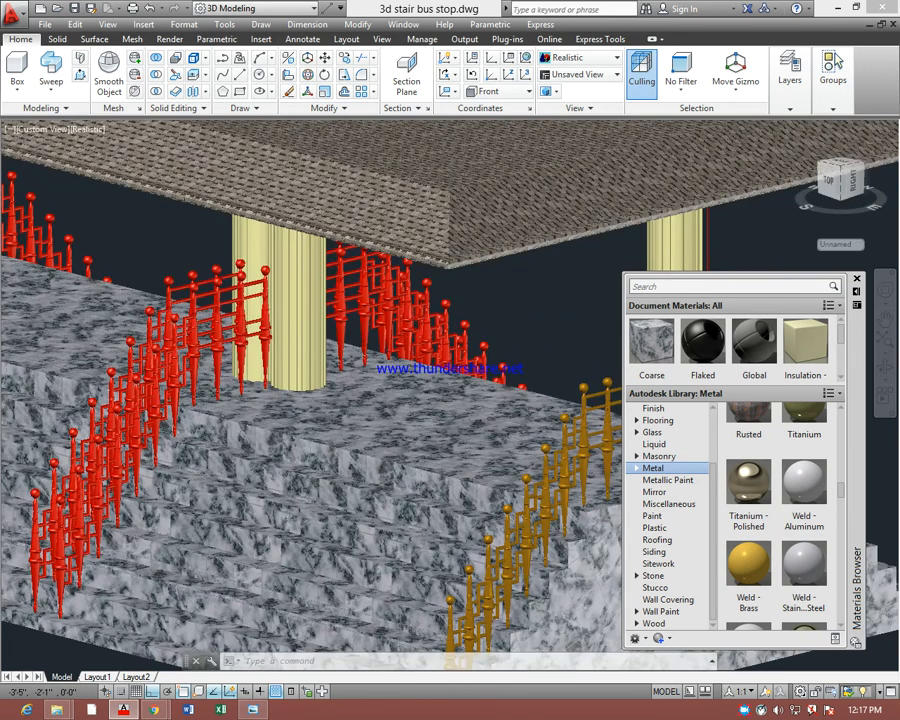
pyautogui.scroll(3, 571, 437)
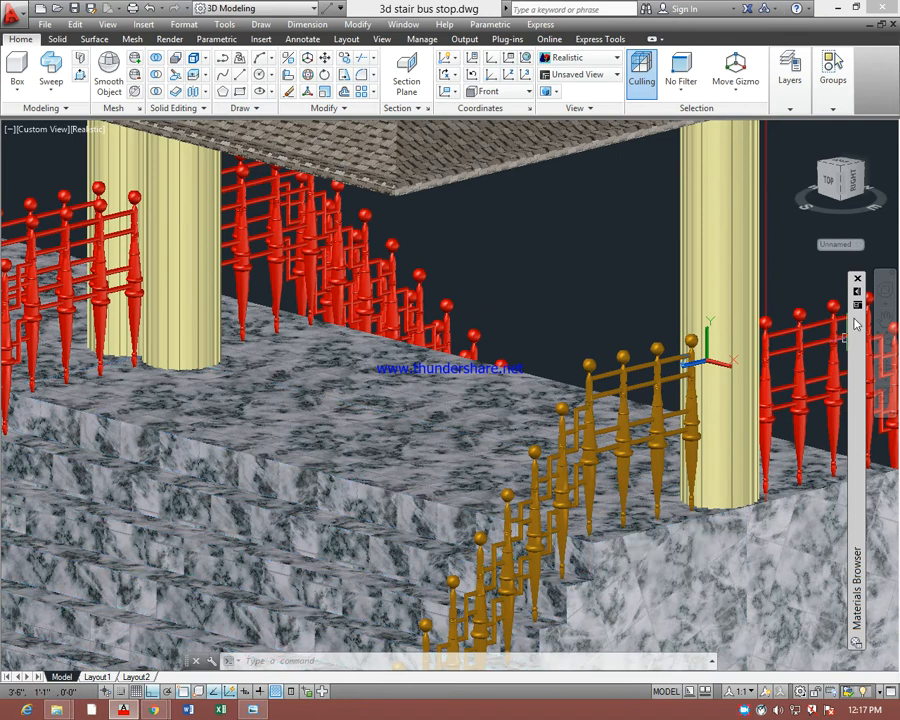
# Try the Gold - Metal and Anodized - Red metal materials on the front railing at the near end of the stairs
pyautogui.moveTo(856, 323)
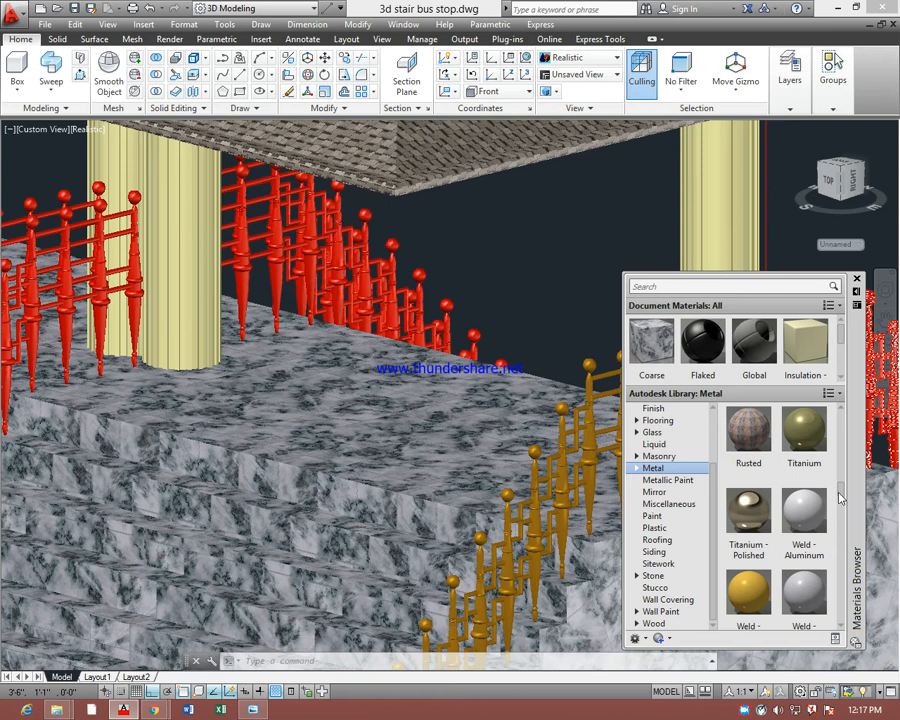
pyautogui.moveTo(840, 497); pyautogui.dragTo(845, 525)
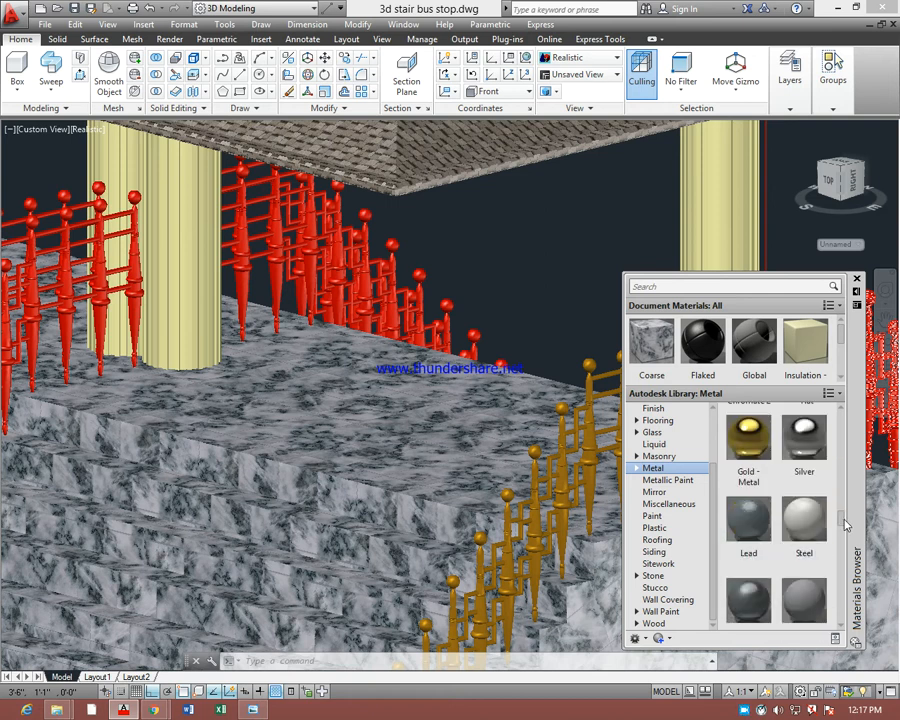
pyautogui.moveTo(758, 462); pyautogui.dragTo(600, 449)
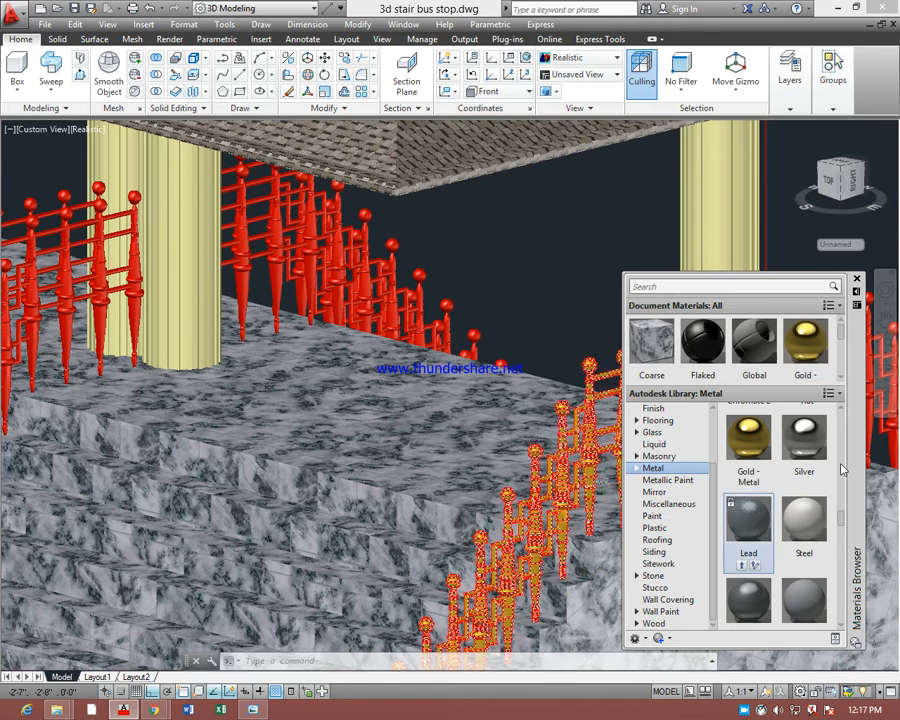
pyautogui.moveTo(842, 515); pyautogui.dragTo(593, 457)
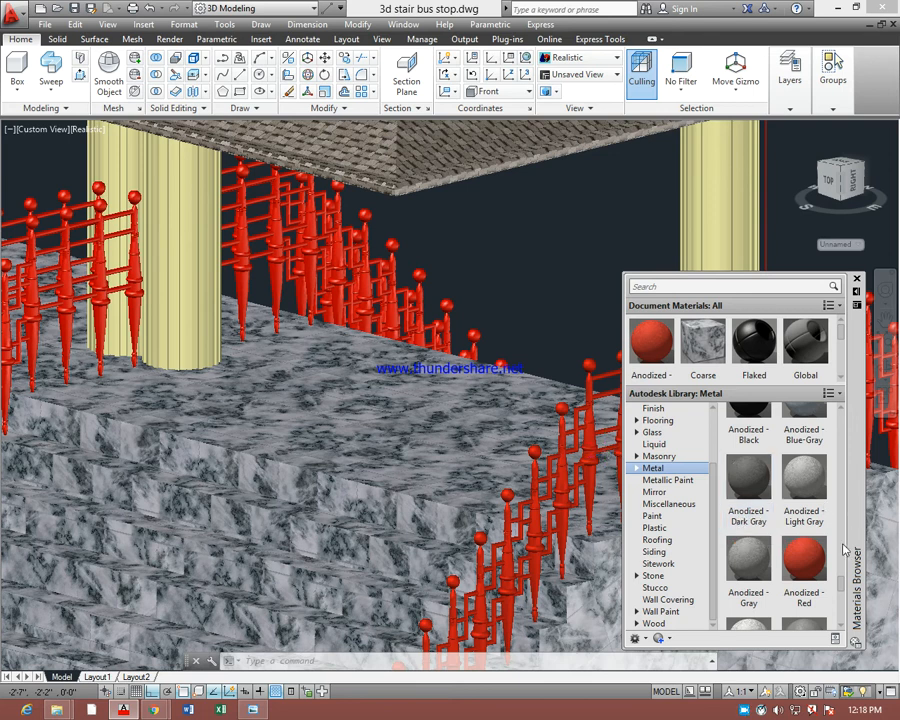
# Reapply the Weld - Brass metal material to the near-end front railing
pyautogui.moveTo(840, 582); pyautogui.dragTo(846, 499)
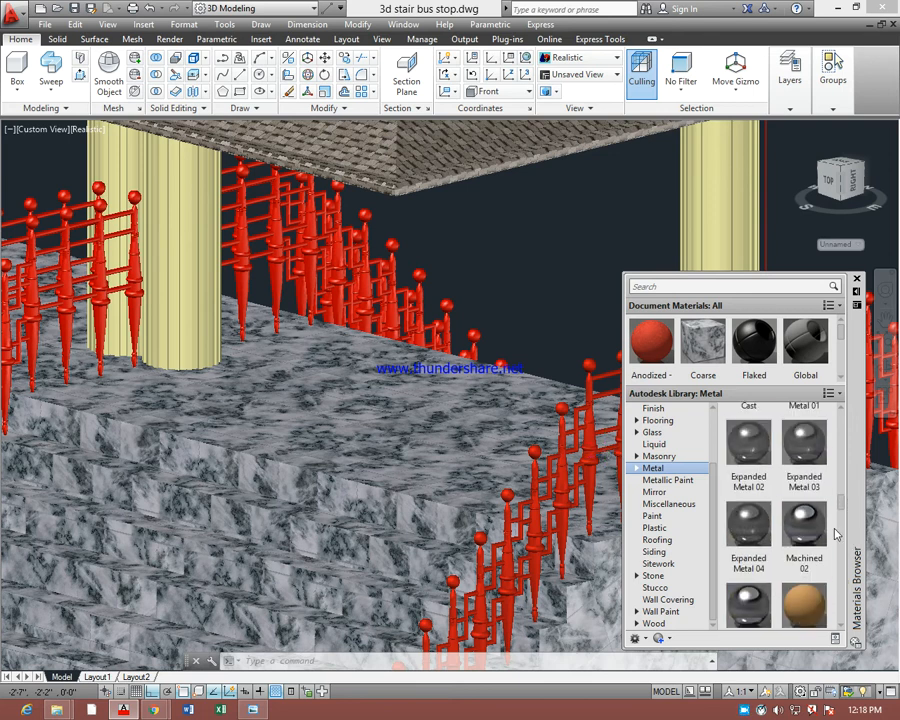
pyautogui.scroll(-1, 834, 533)
pyautogui.scroll(-3, 842, 503)
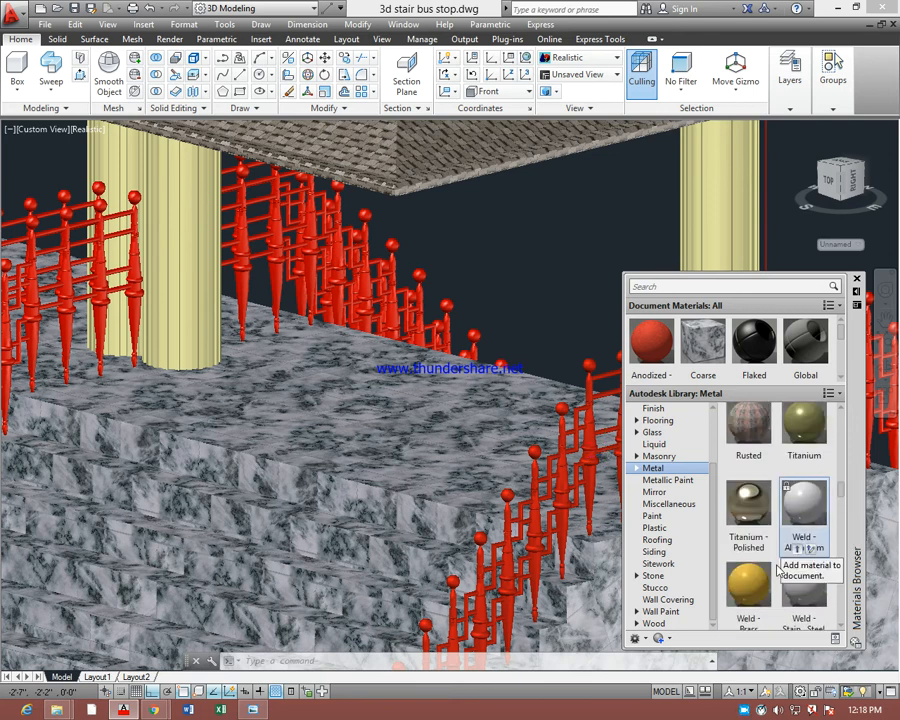
pyautogui.moveTo(748, 580); pyautogui.dragTo(566, 600)
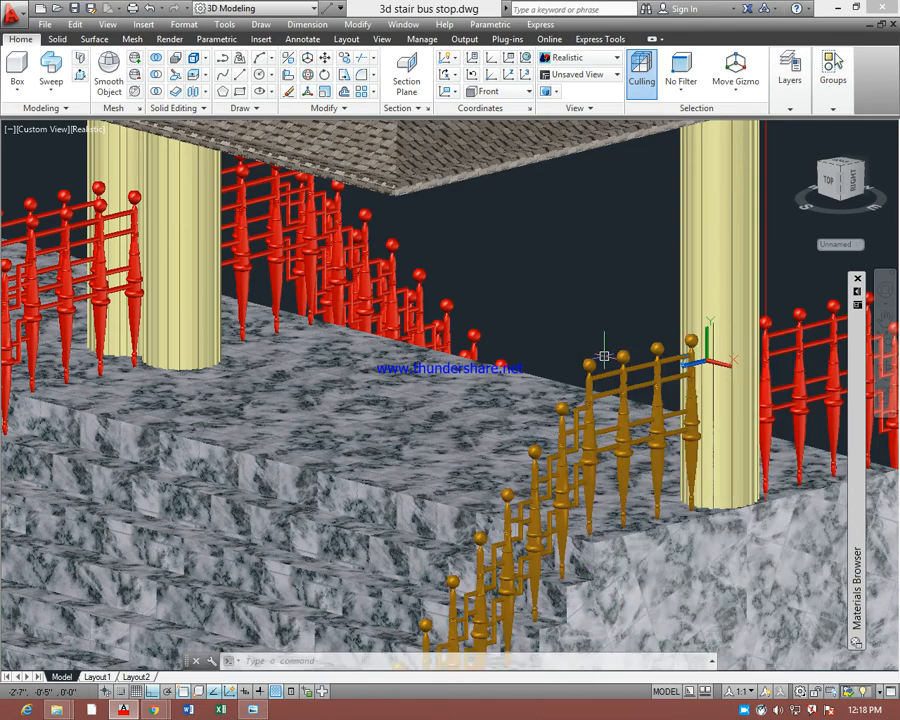
# Match the properties of the brass near-end front railing onto all the remaining red railings of the bus stop, using MATCHPROP
pyautogui.write('ma')
pyautogui.press('Return')
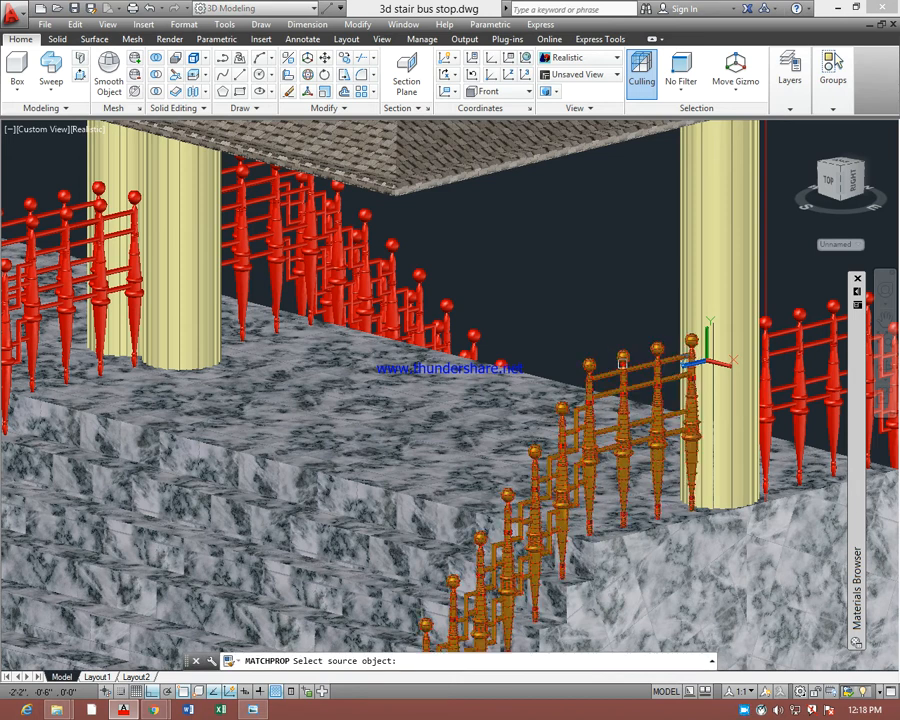
pyautogui.click(440, 316)
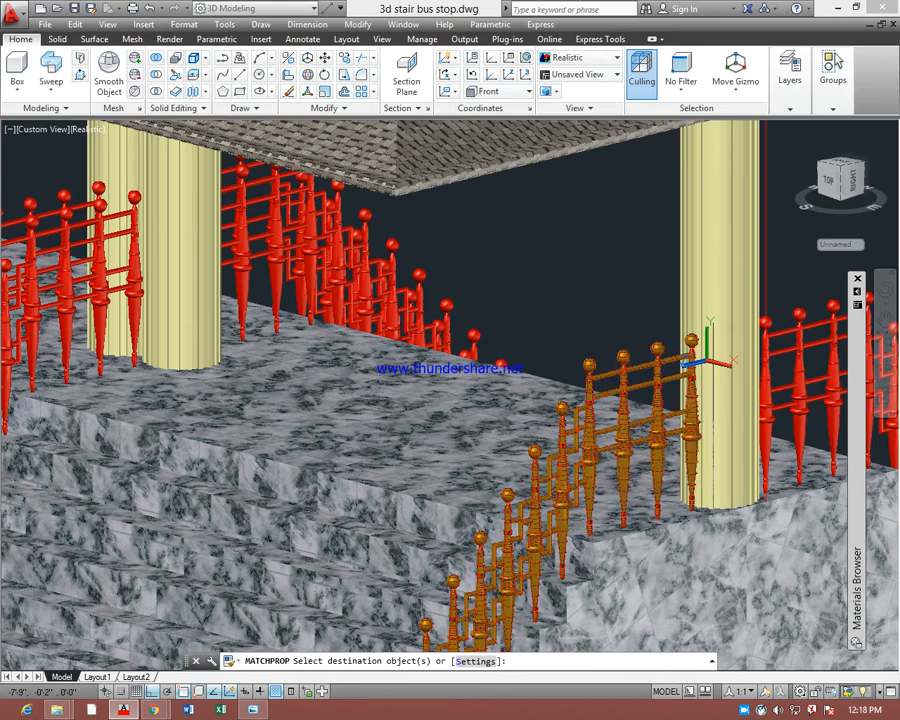
pyautogui.click(427, 314)
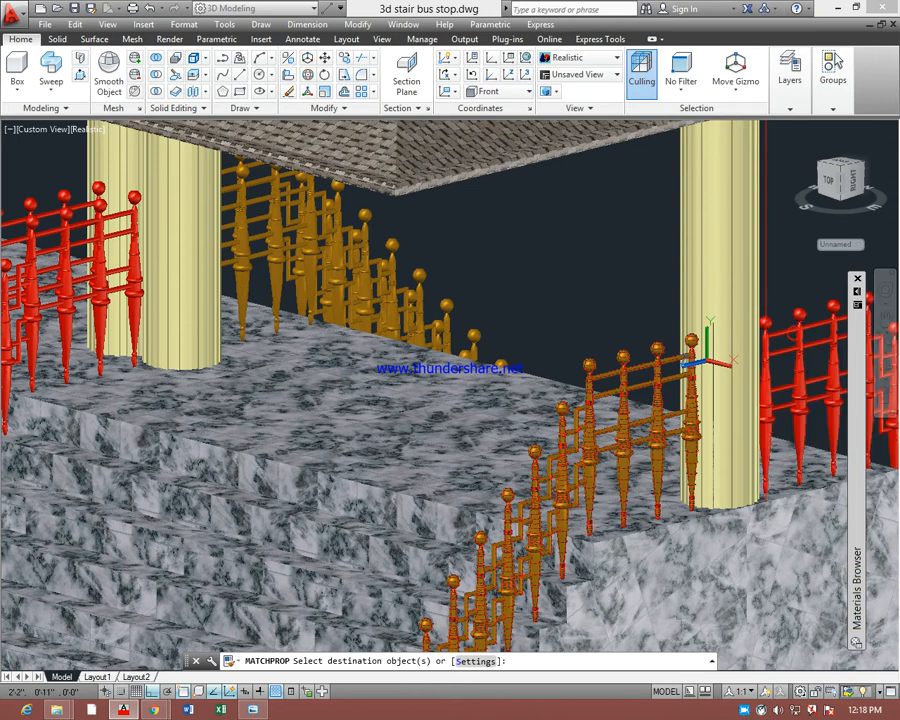
pyautogui.click(800, 380)
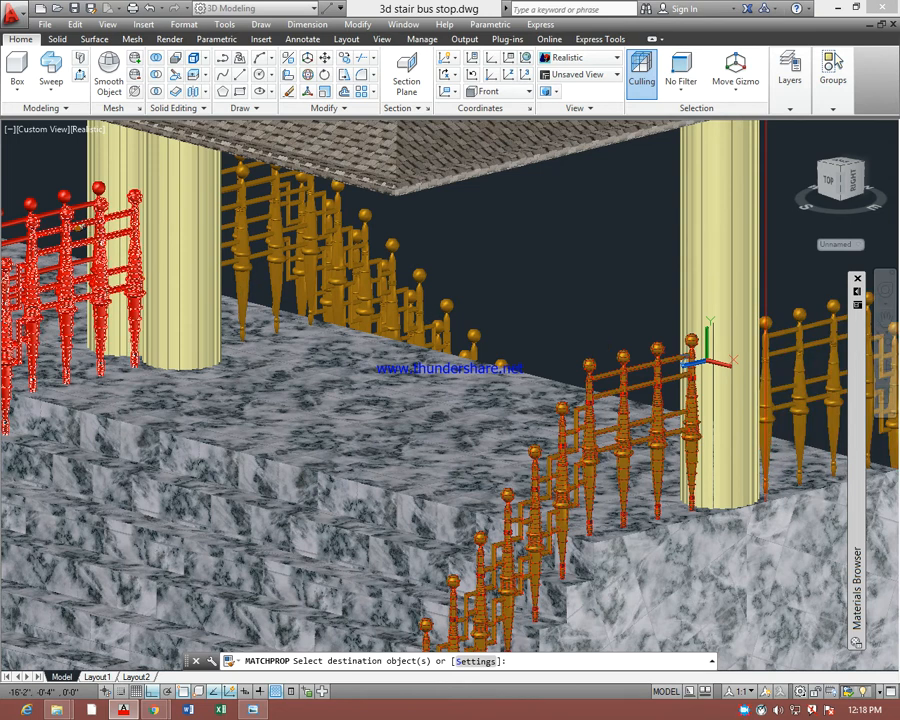
pyautogui.click(66, 245)
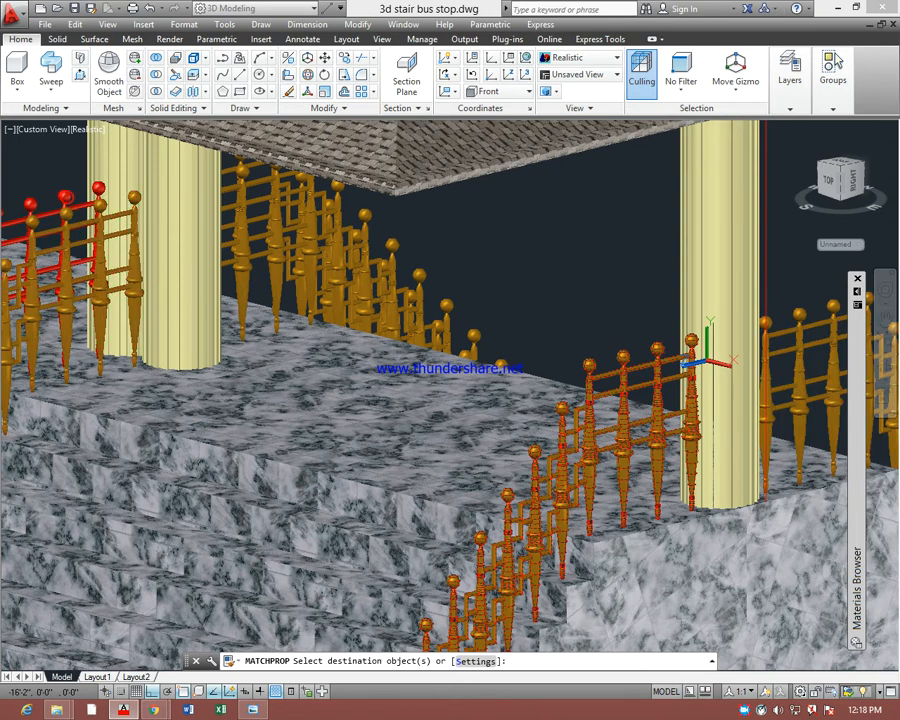
pyautogui.click(80, 205)
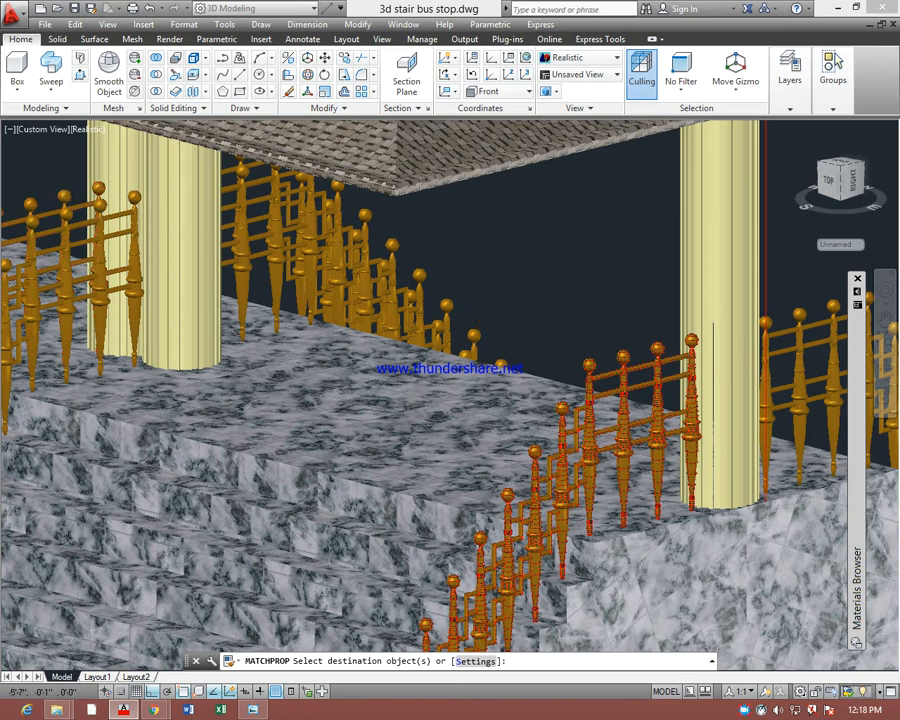
pyautogui.scroll(-2, 485, 308)
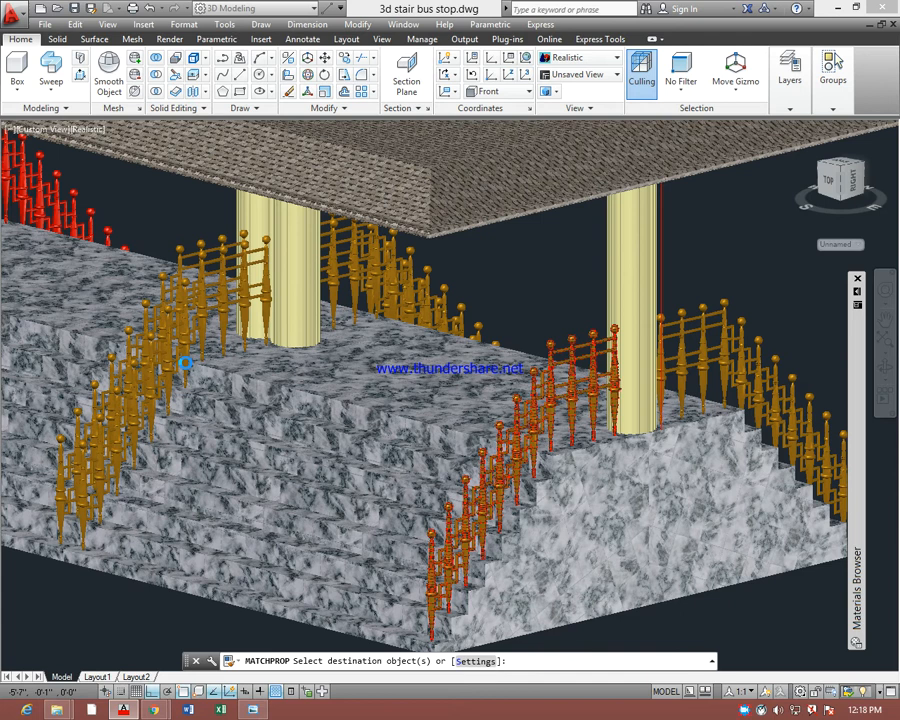
pyautogui.scroll(-3, 485, 308)
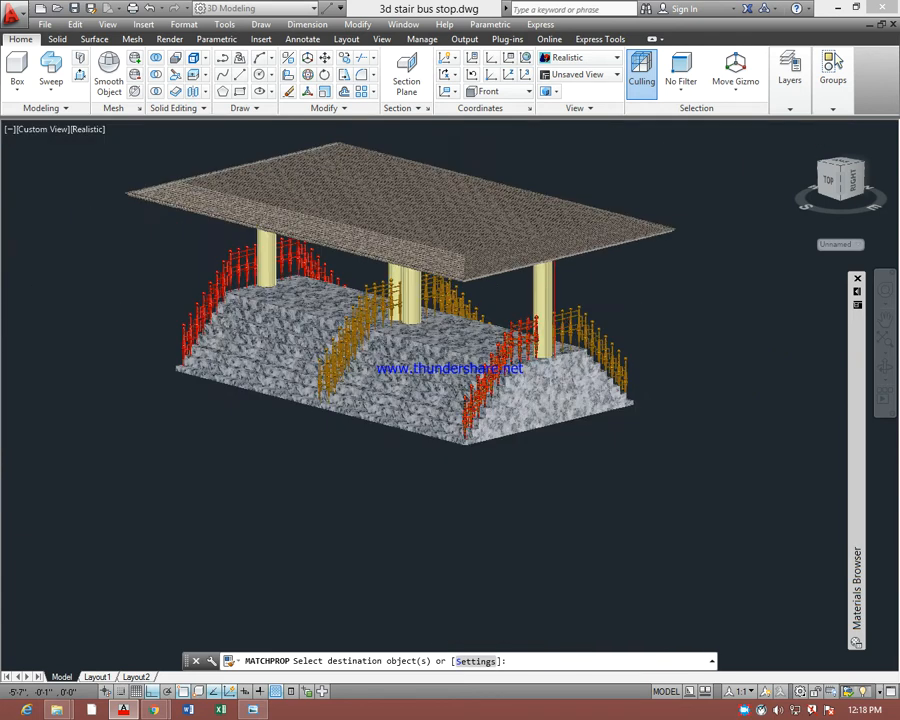
pyautogui.scroll(4, 230, 255)
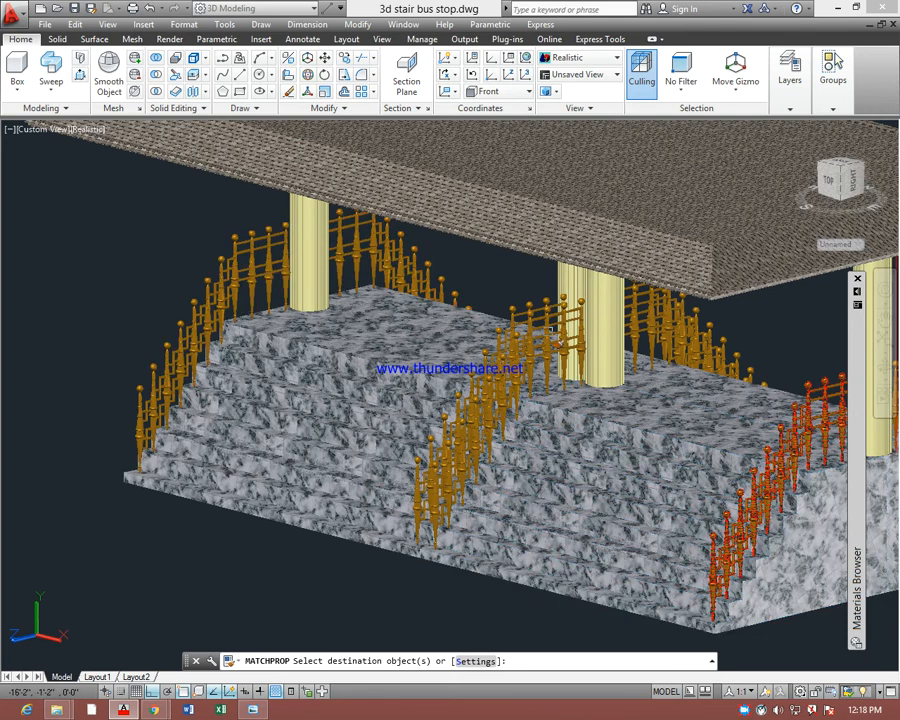
pyautogui.press('Escape')
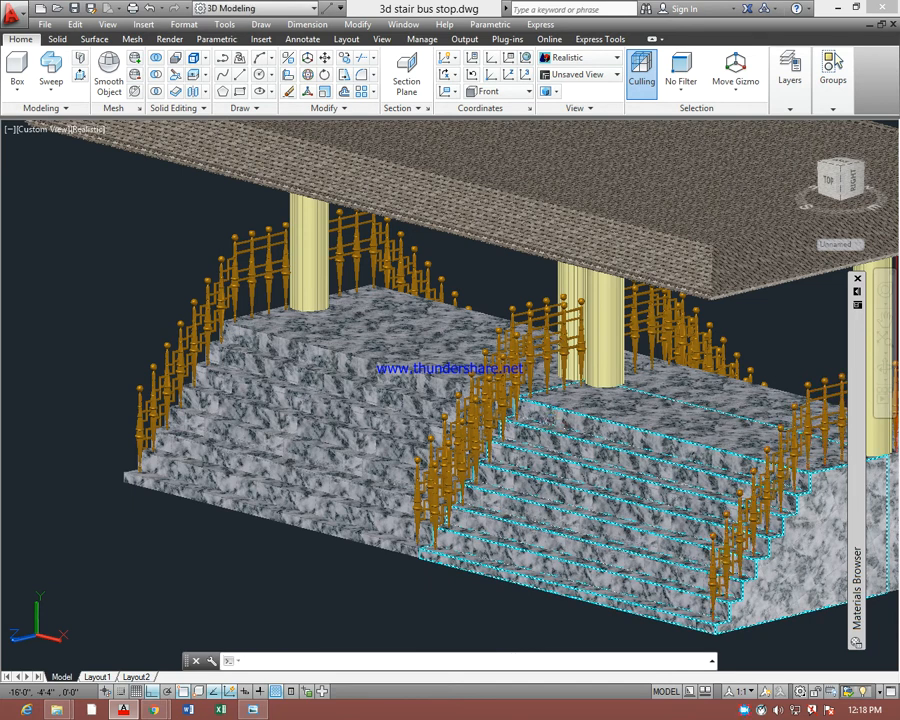
# Render a close view of the front stairs and railings with the RENDER command
pyautogui.scroll(2, 573, 440)
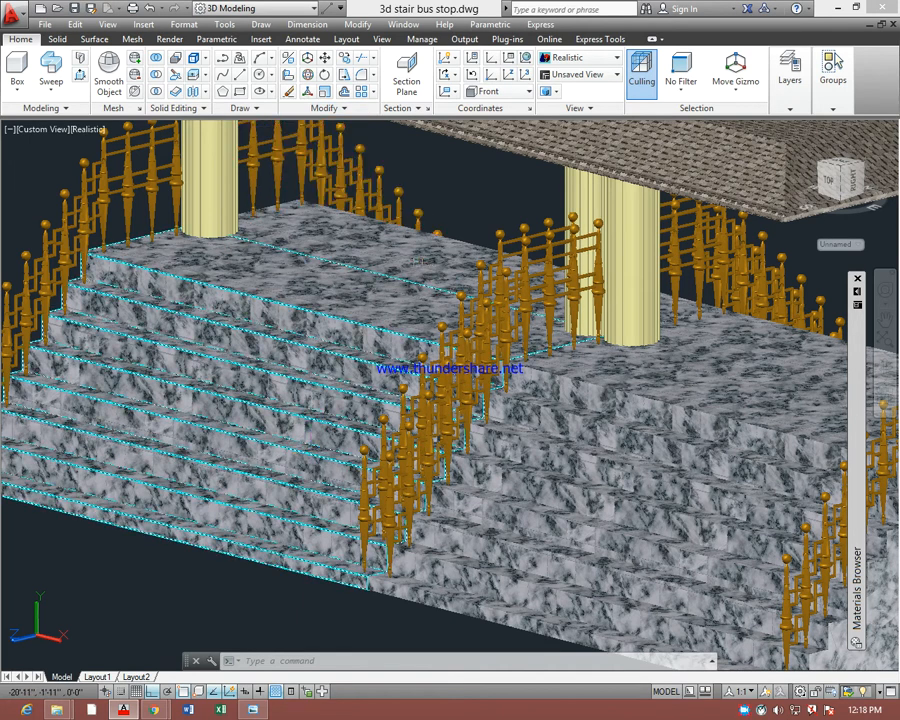
pyautogui.write('r')
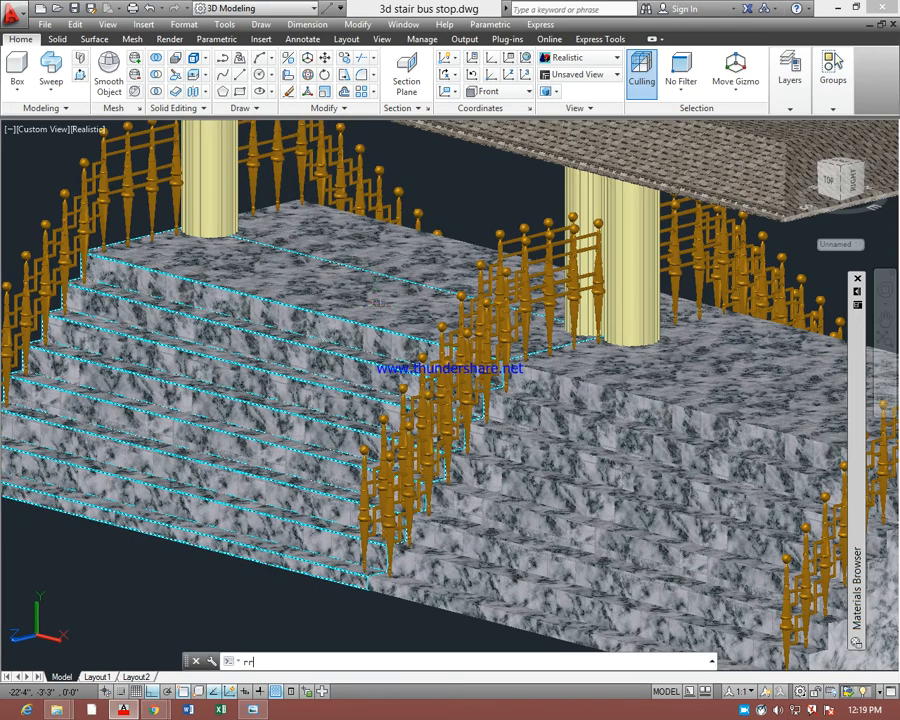
pyautogui.write('r')
pyautogui.press('Return')
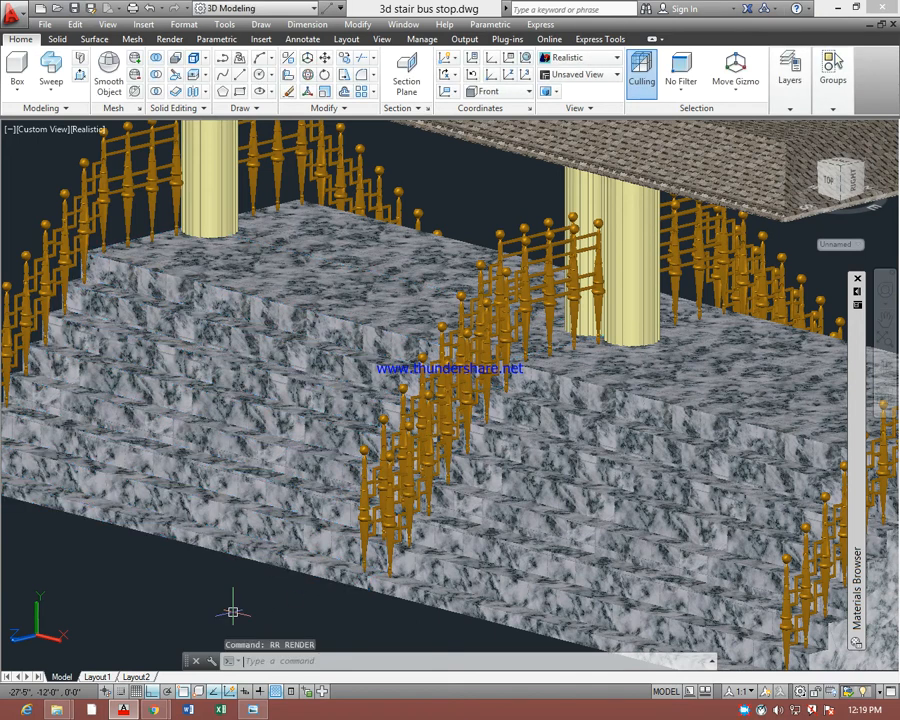
pyautogui.press('Escape')
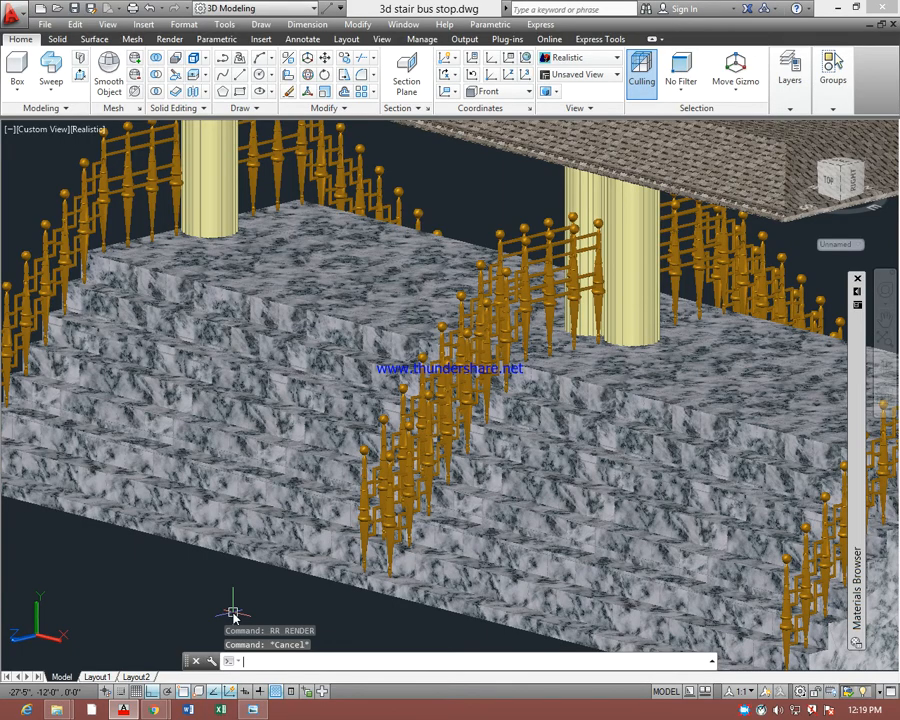
# Switch to the desktop, launch Paint by running pbrush, and maximize its window
pyautogui.press('super+d')
pyautogui.press('super+r')
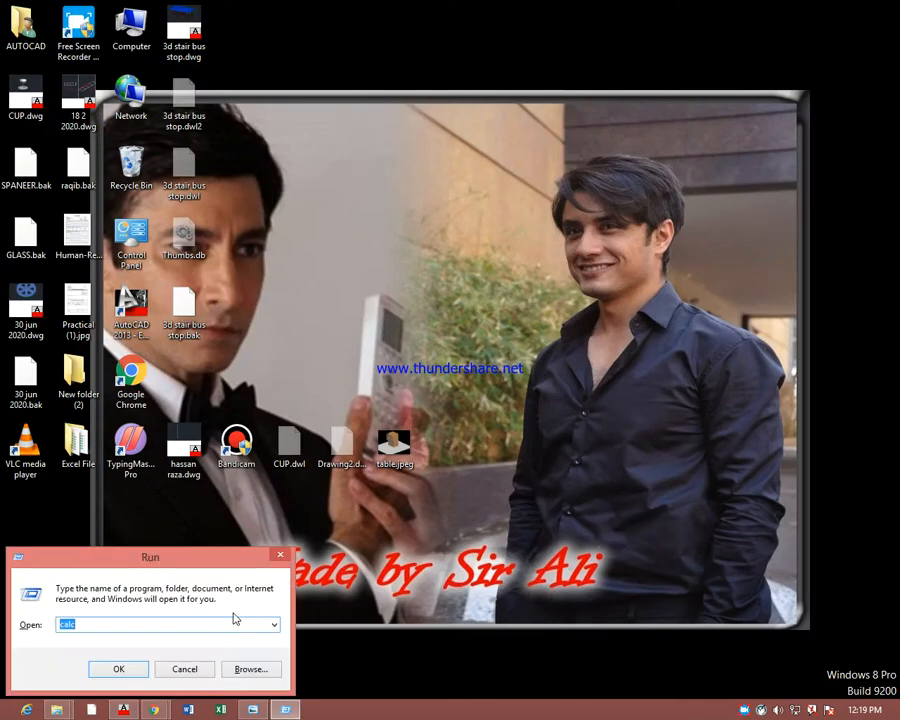
pyautogui.write('pbrush')
pyautogui.press('Return')
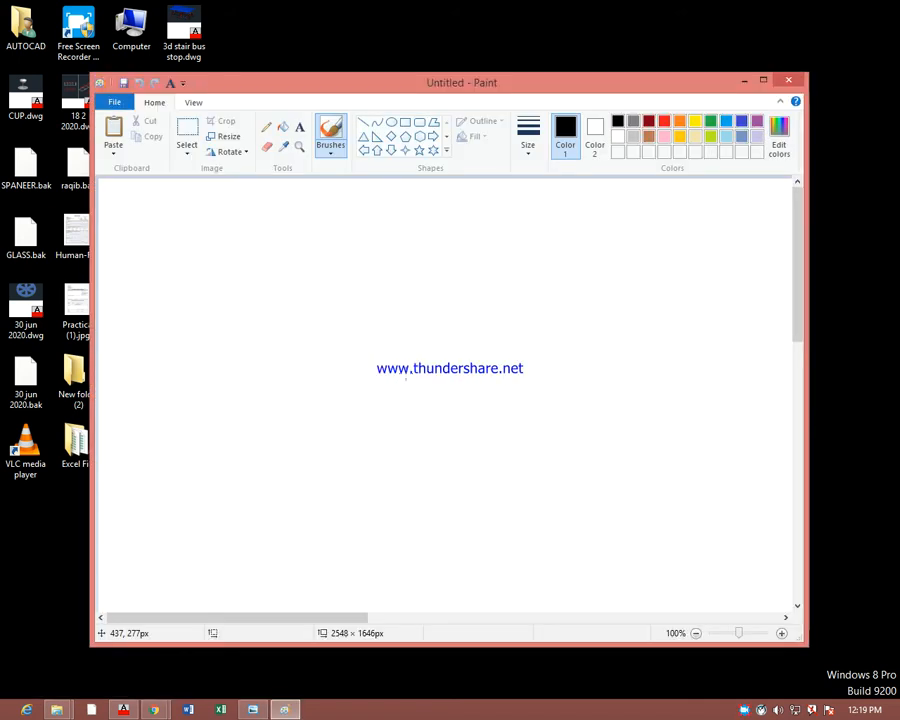
pyautogui.click(762, 80)
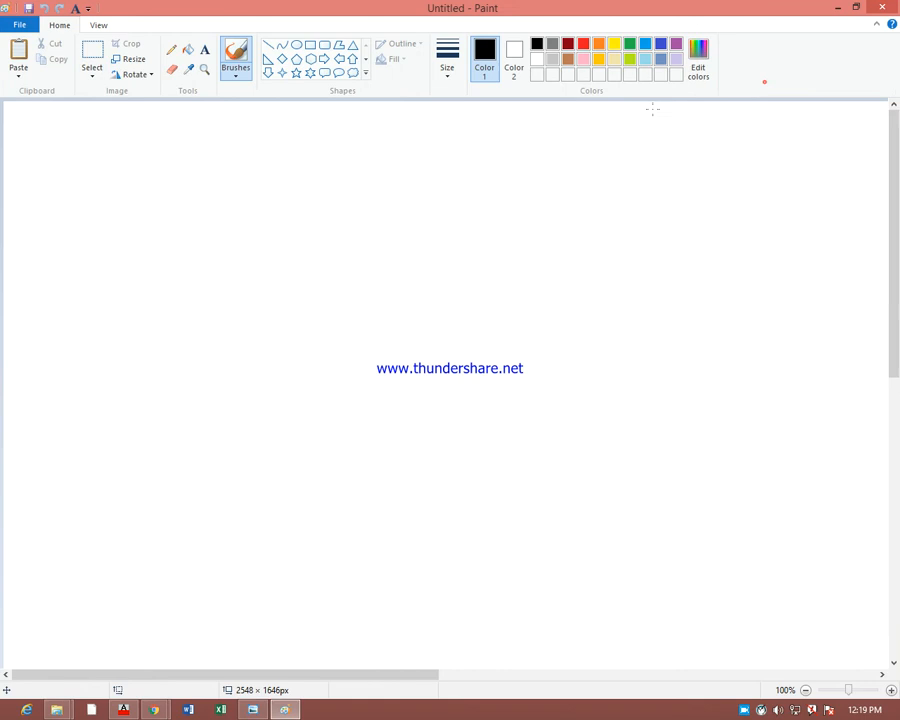
# Paste the captured screenshot of the bus stop drawing onto the blank Paint canvas
pyautogui.click(98, 57)
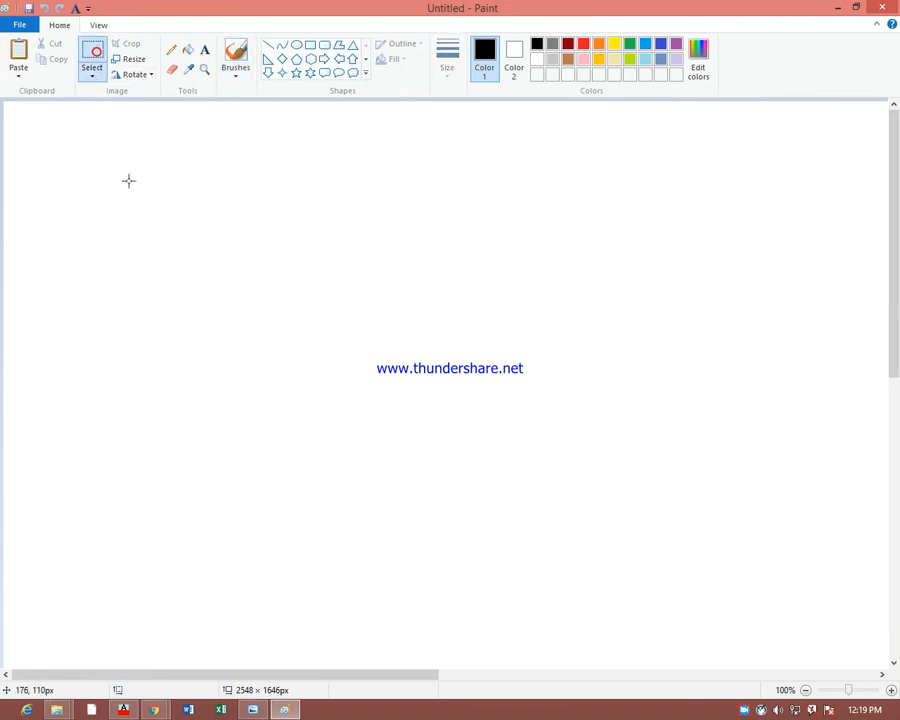
pyautogui.rightClick(131, 186)
pyautogui.click(162, 226)
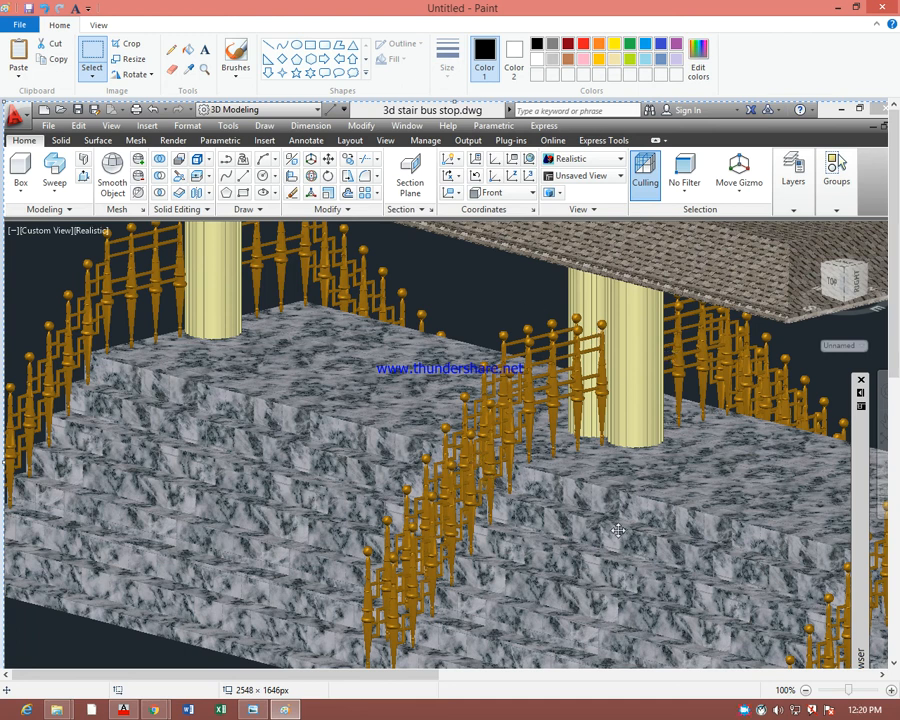
# Select the strip of about 1273 × 168 px containing the AutoCAD ribbon in the pasted screenshot and delete it
pyautogui.click(99, 54)
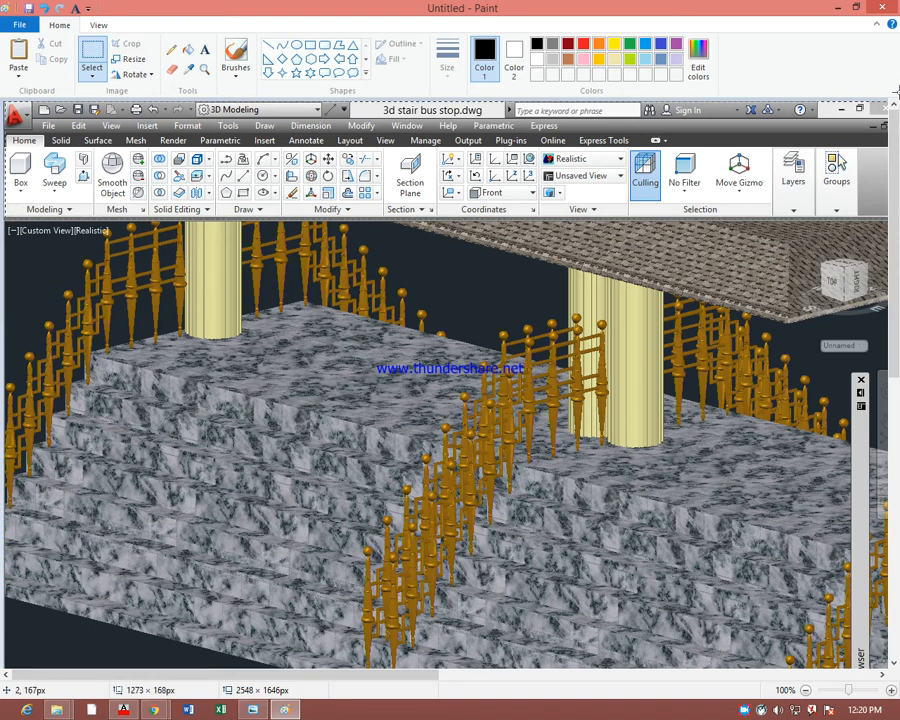
pyautogui.moveTo(895, 87); pyautogui.dragTo(897, 93)
pyautogui.press('Delete')
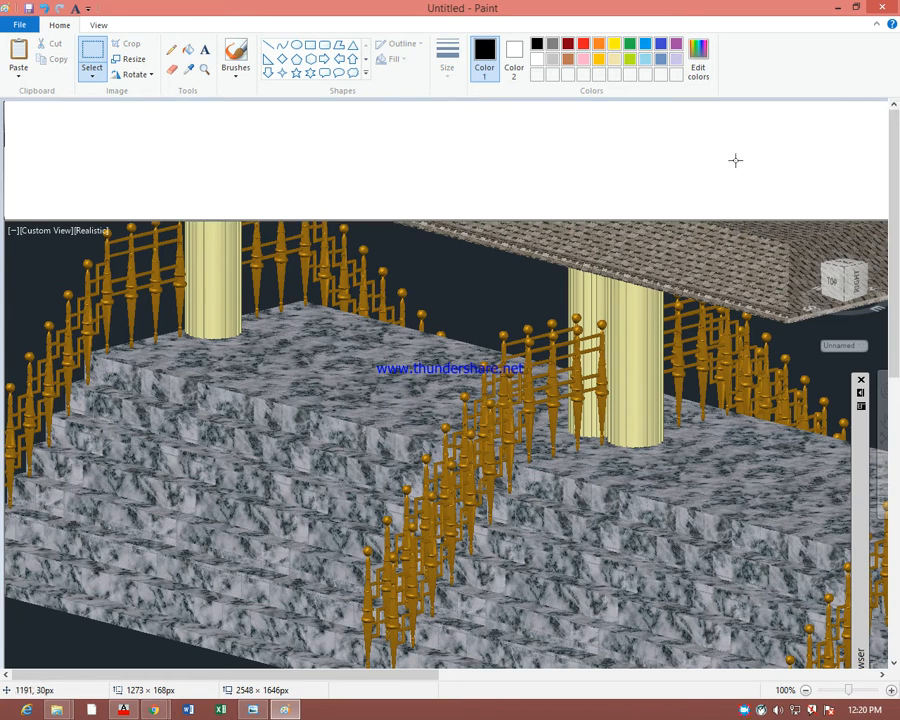
# Fill the blank white strip above the pasted screenshot with black using the fill tool
pyautogui.click(188, 49)
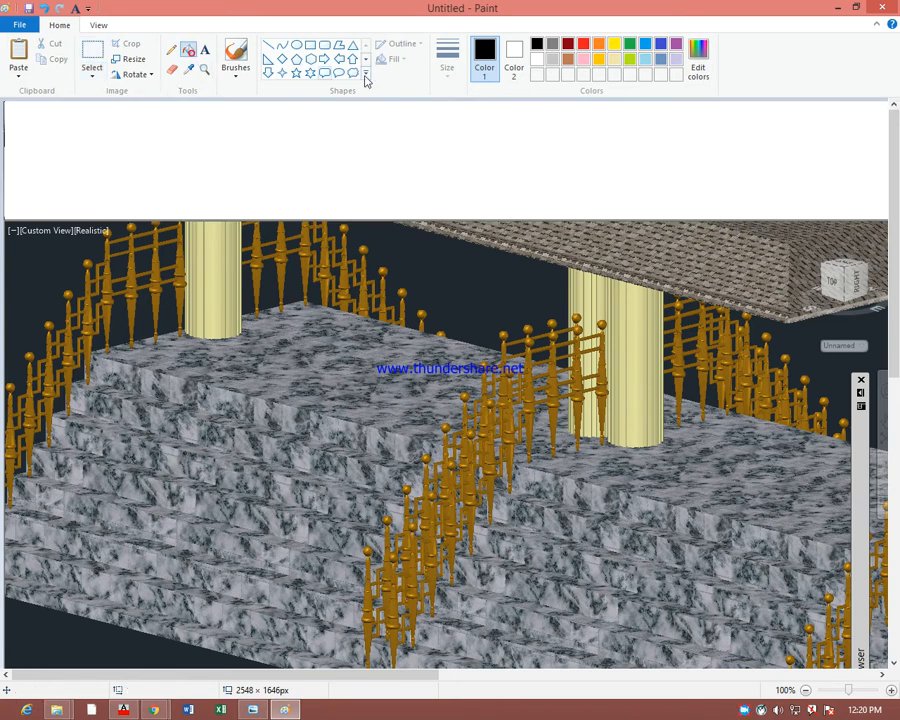
pyautogui.click(469, 176)
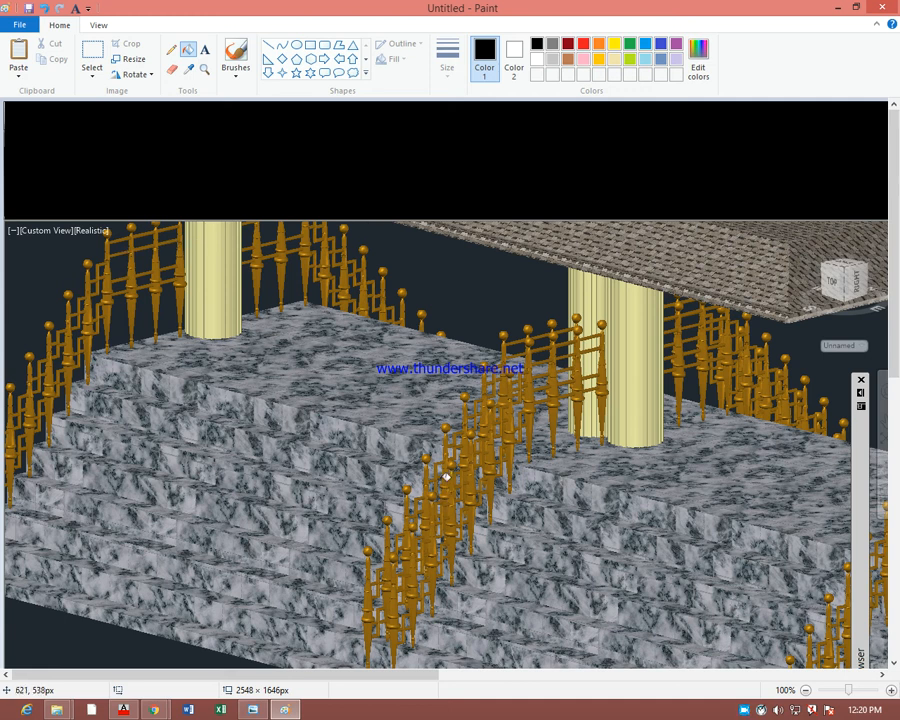
pyautogui.scroll(-3, 459, 482)
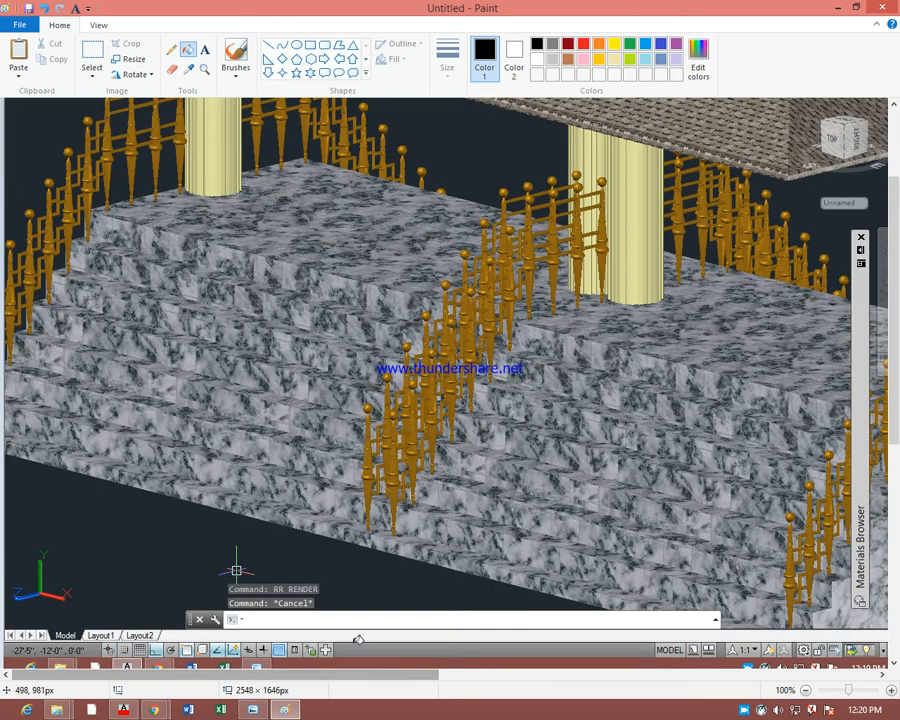
pyautogui.moveTo(141, 674)
pyautogui.mouseDown()
pyautogui.moveTo(492, 683)
pyautogui.moveTo(141, 690)
pyautogui.mouseUp()
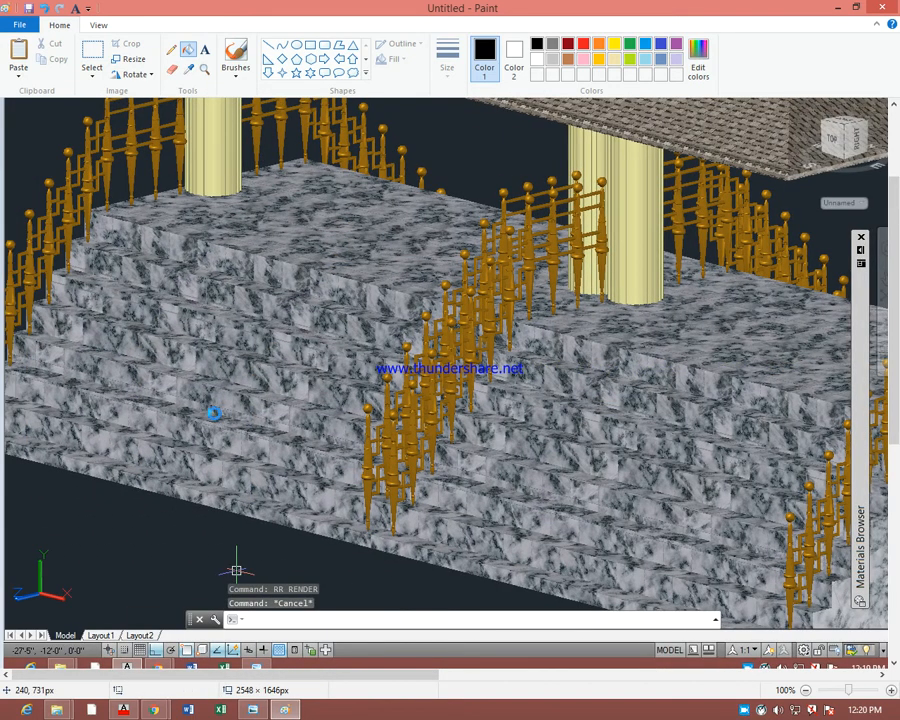
# Save the image as a JPEG named 1 in the Pictures library
pyautogui.hotkey('ctrl', 's')
pyautogui.click(335, 475)
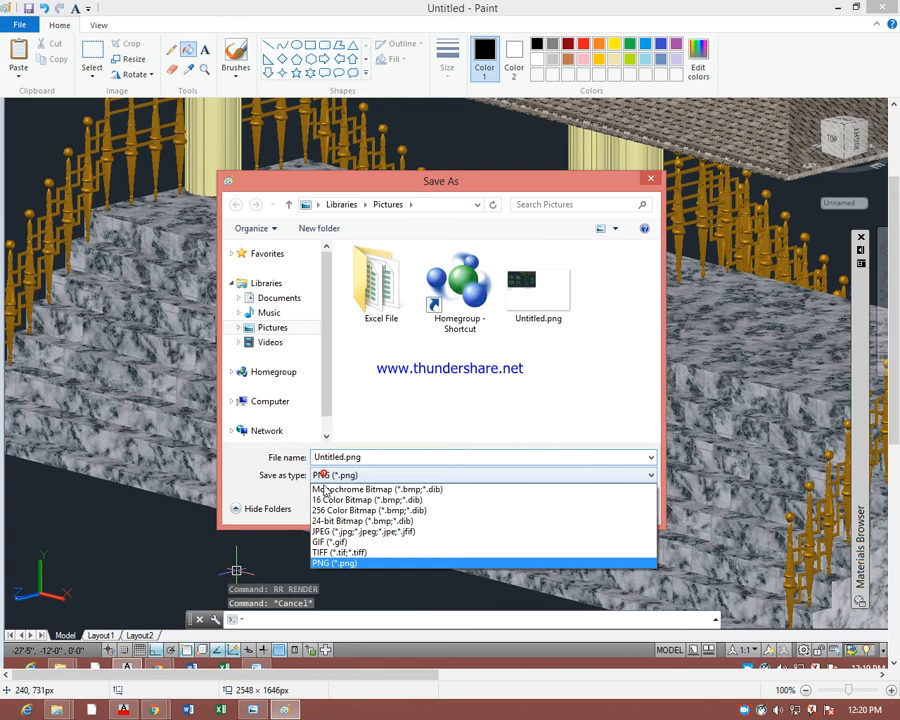
pyautogui.click(335, 531)
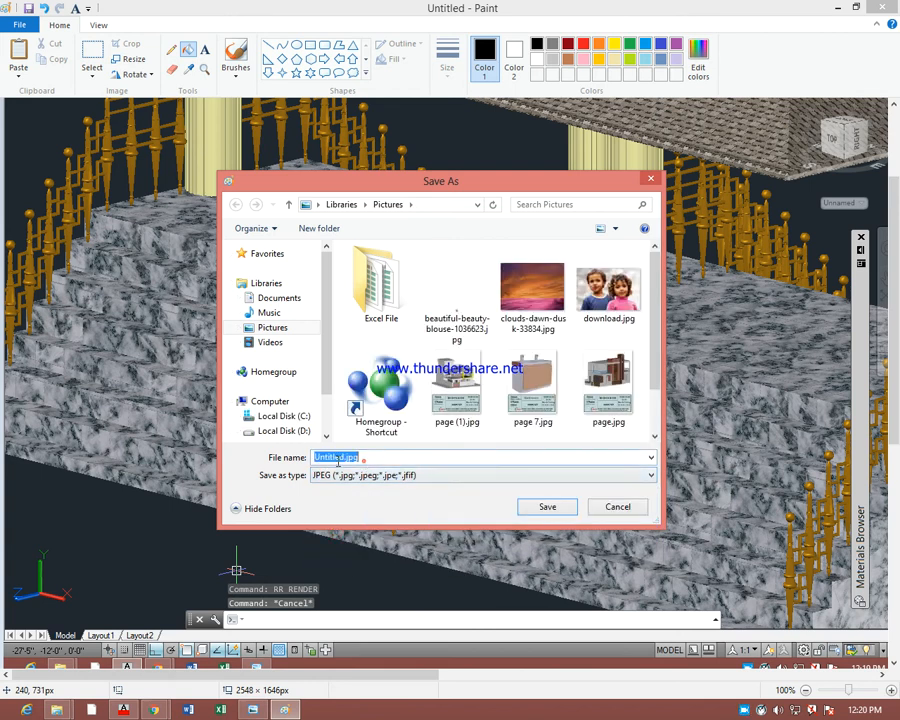
pyautogui.write('1')
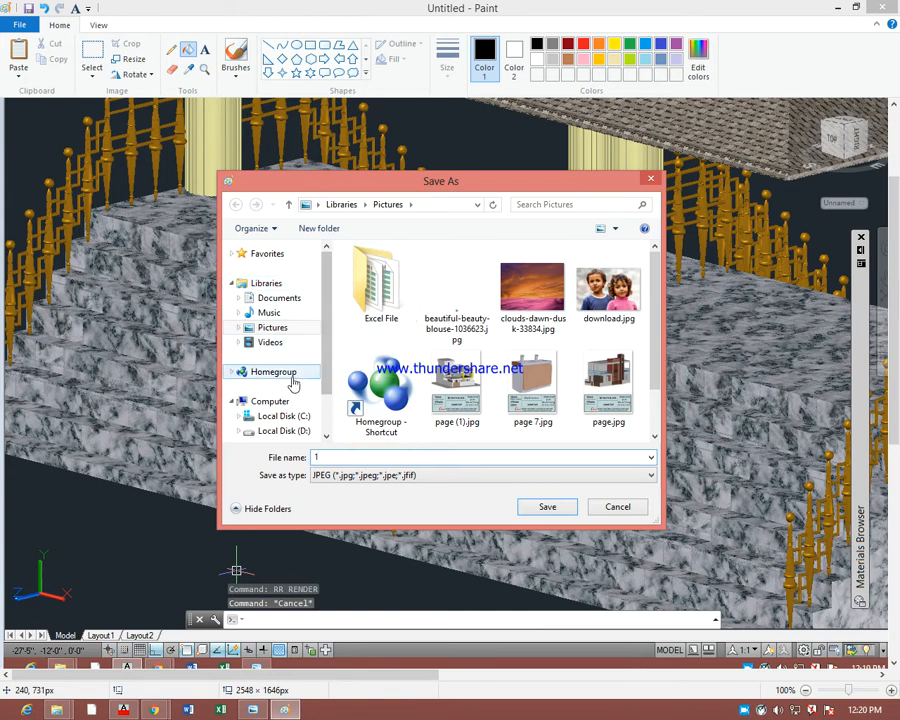
pyautogui.click(275, 327)
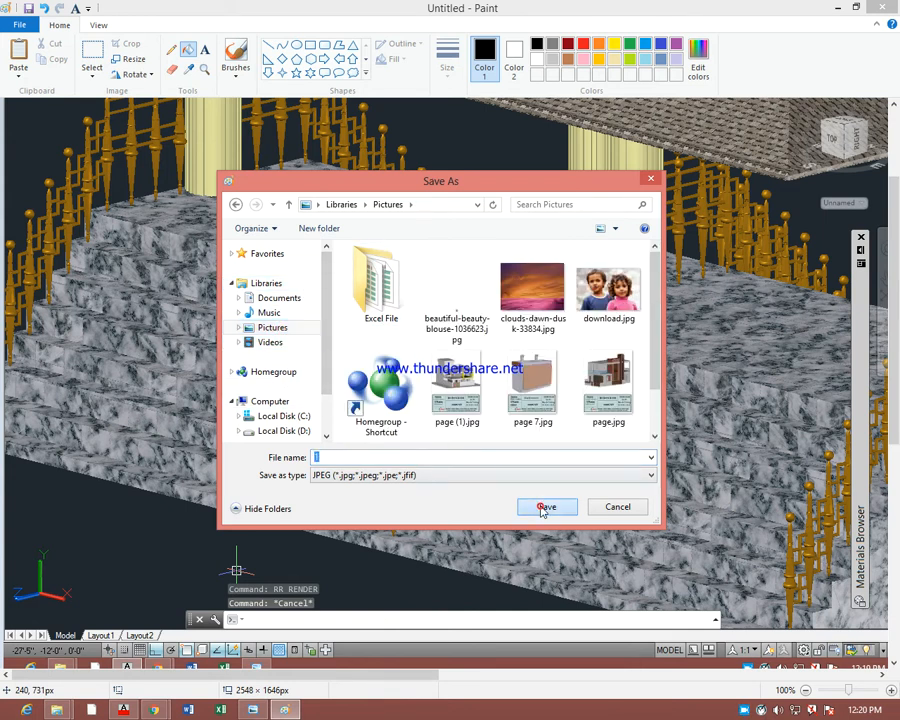
pyautogui.click(546, 506)
# Show the desktop, open the Pictures library in File Explorer, and maximize the window
pyautogui.press('super+d')
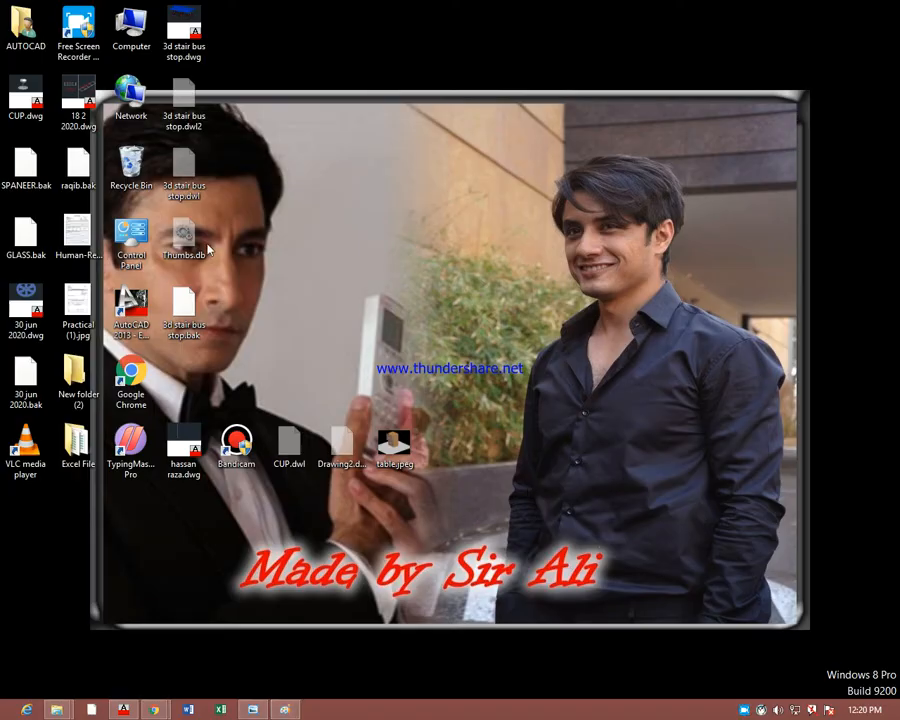
pyautogui.doubleClick(128, 45)
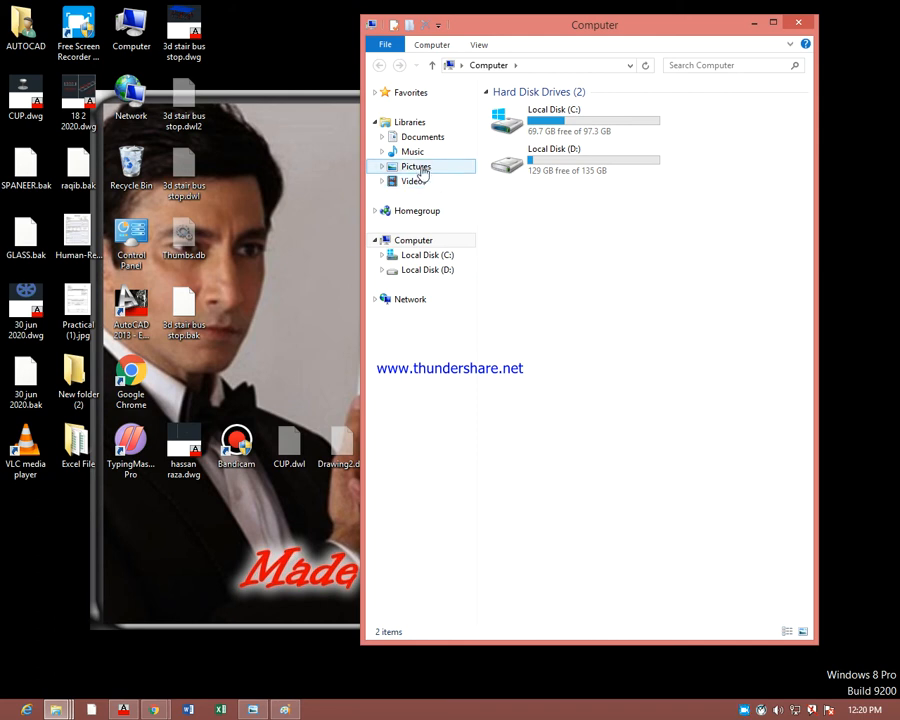
pyautogui.click(420, 168)
pyautogui.doubleClick(665, 24)
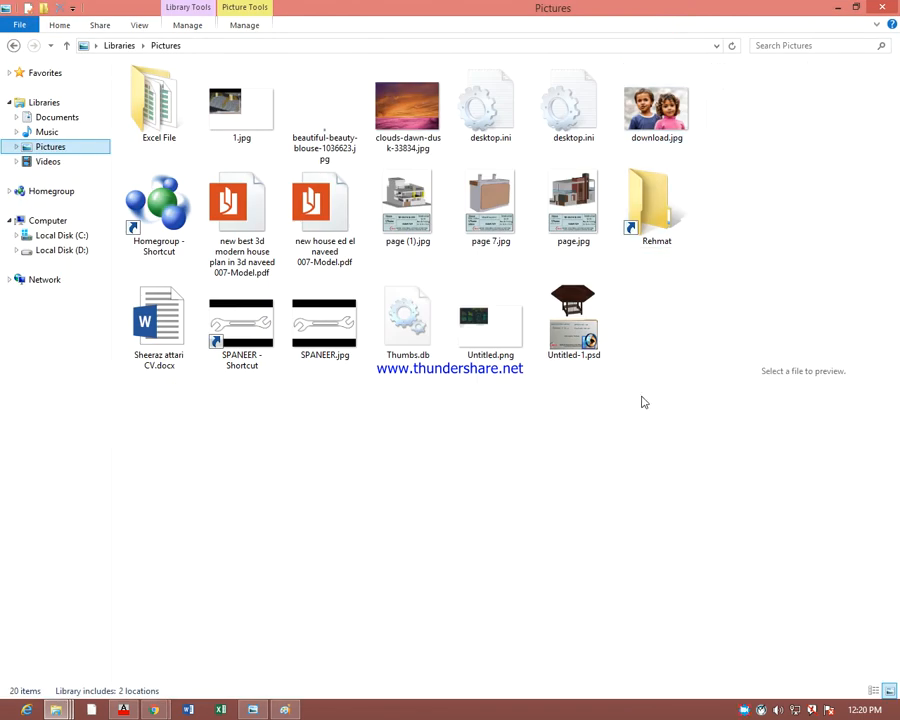
# Preview 1.jpg in Windows Photo Viewer, inspect the saved image, and minimize the viewer
pyautogui.click(224, 116)
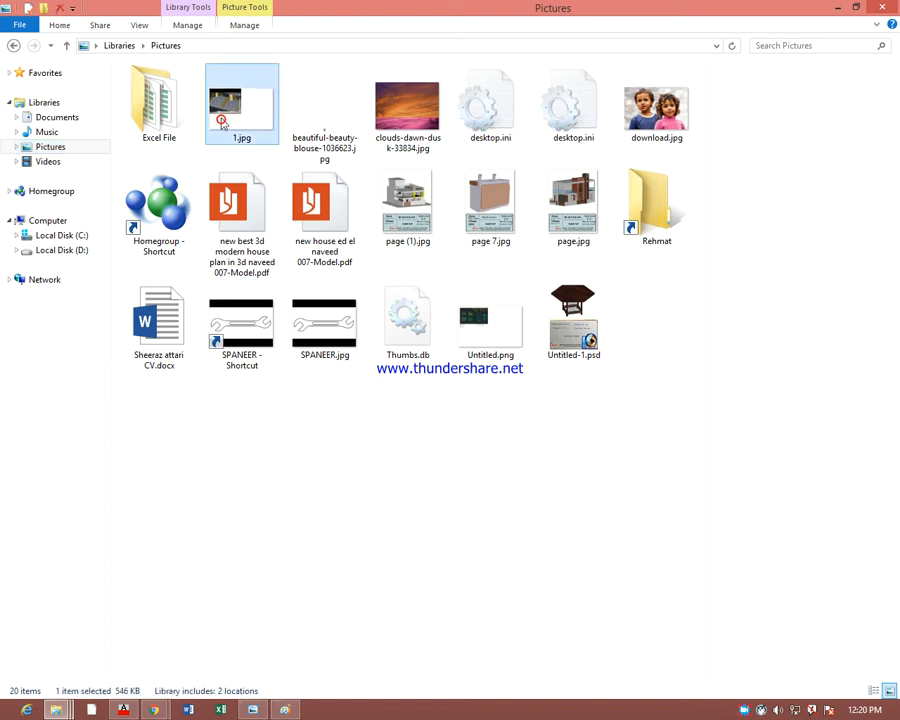
pyautogui.rightClick(226, 120)
pyautogui.click(248, 128)
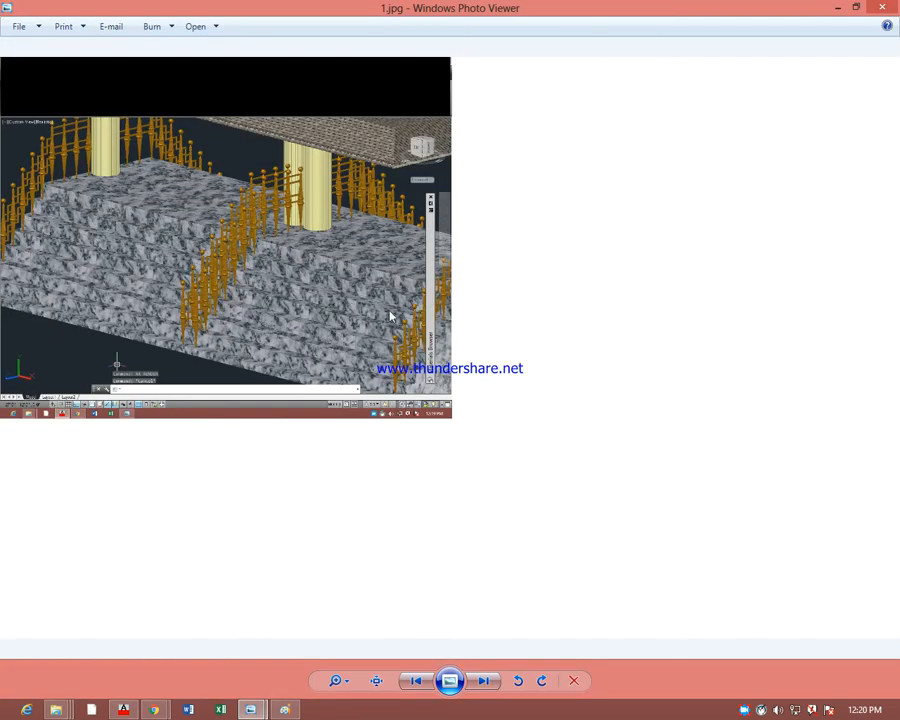
pyautogui.scroll(2, 263, 245)
pyautogui.scroll(-2, 265, 248)
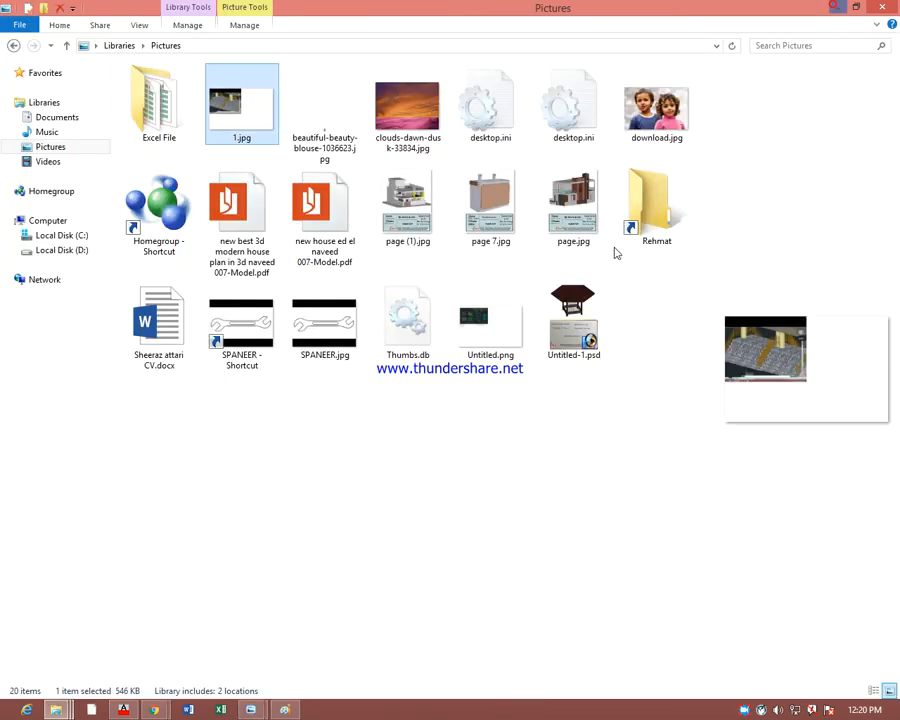
pyautogui.click(837, 7)
# Switch to AutoCAD and start a plot of the model with DWG To PDF.pc3 as the plotter
pyautogui.click(124, 710)
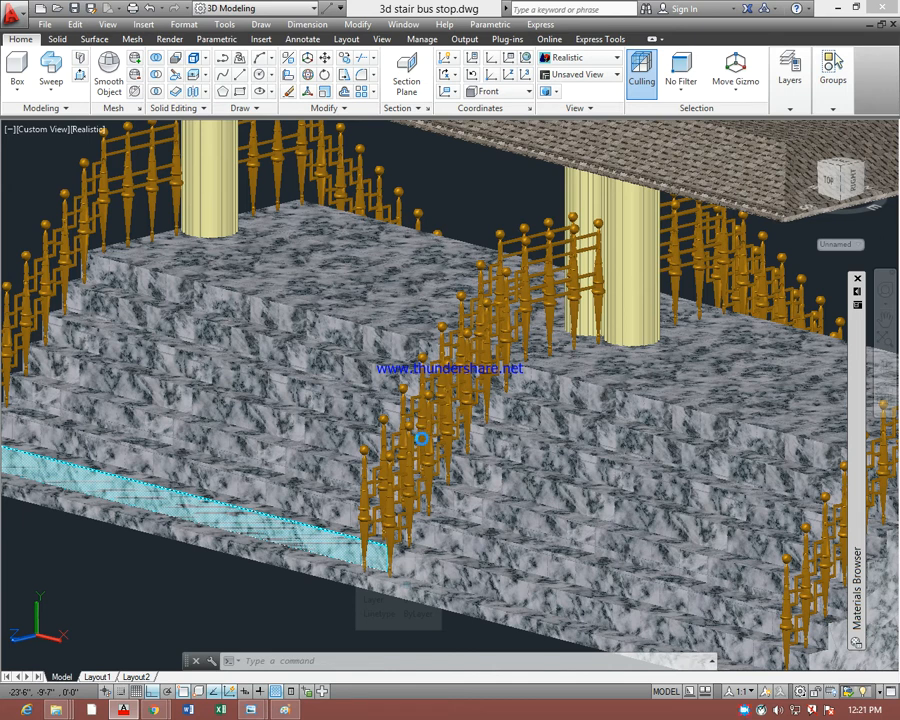
pyautogui.hotkey('ctrl', 'p')
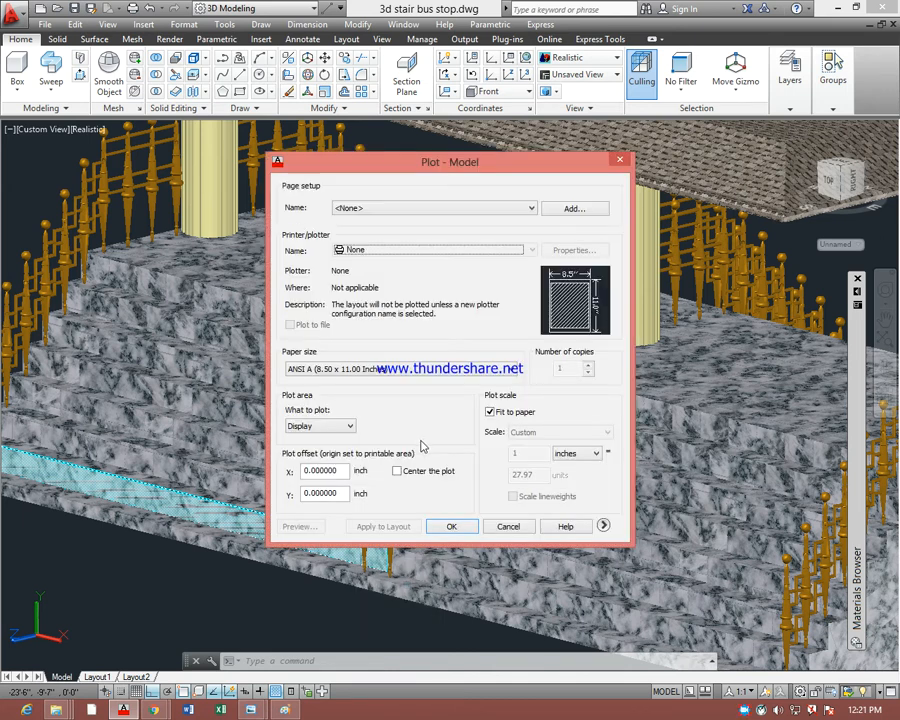
pyautogui.click(531, 250)
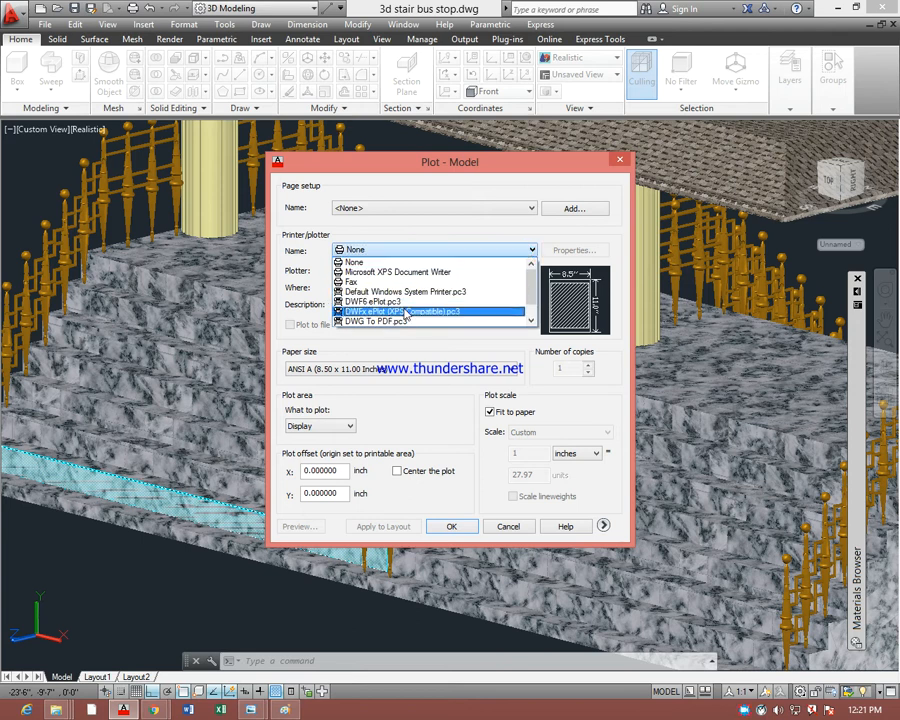
pyautogui.click(531, 321)
pyautogui.click(531, 321)
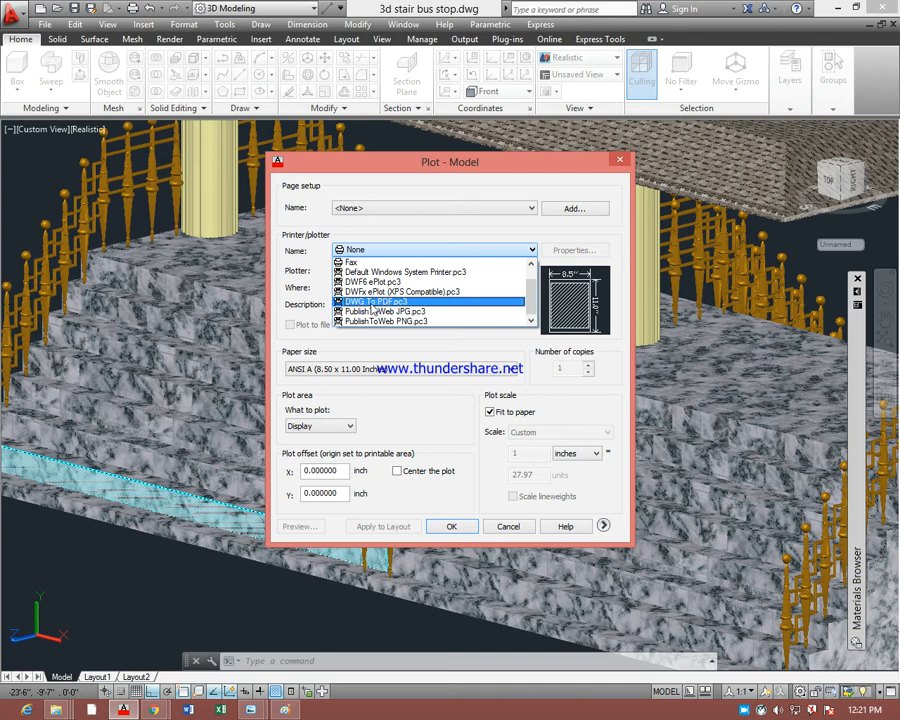
pyautogui.click(381, 302)
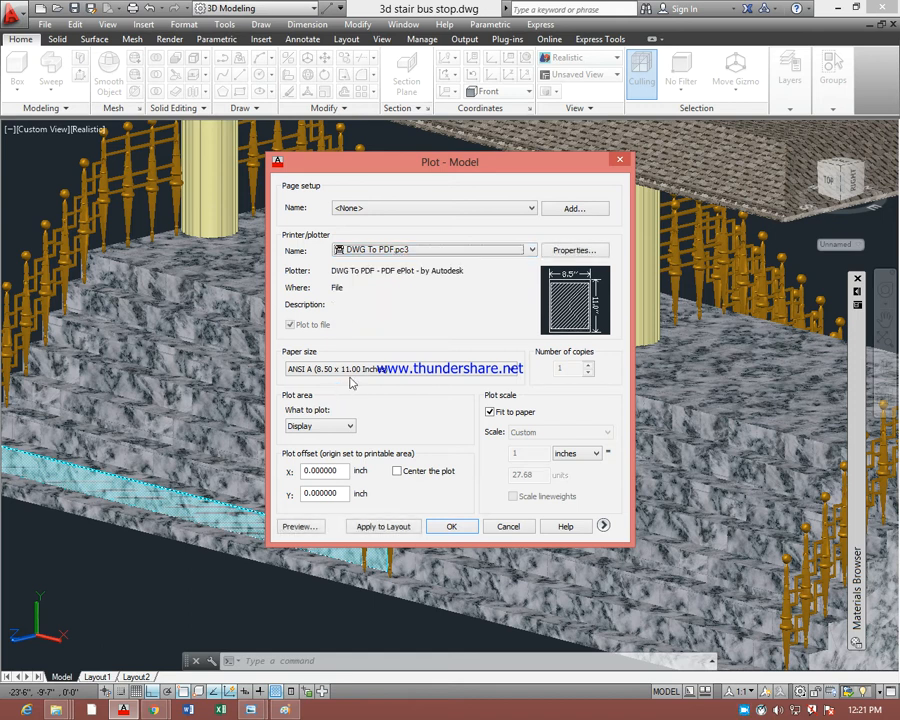
# Try the ISO full bleed B2 (500 x 707 mm) and ISO full bleed A4 (297 x 210 mm) paper sizes for the plot
pyautogui.click(352, 369)
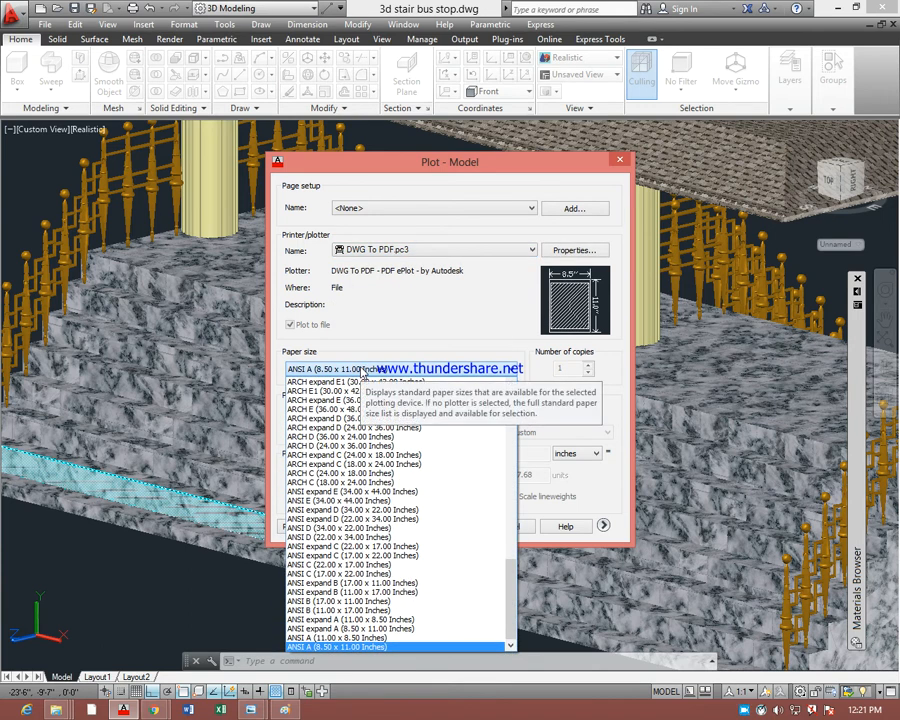
pyautogui.press('i')
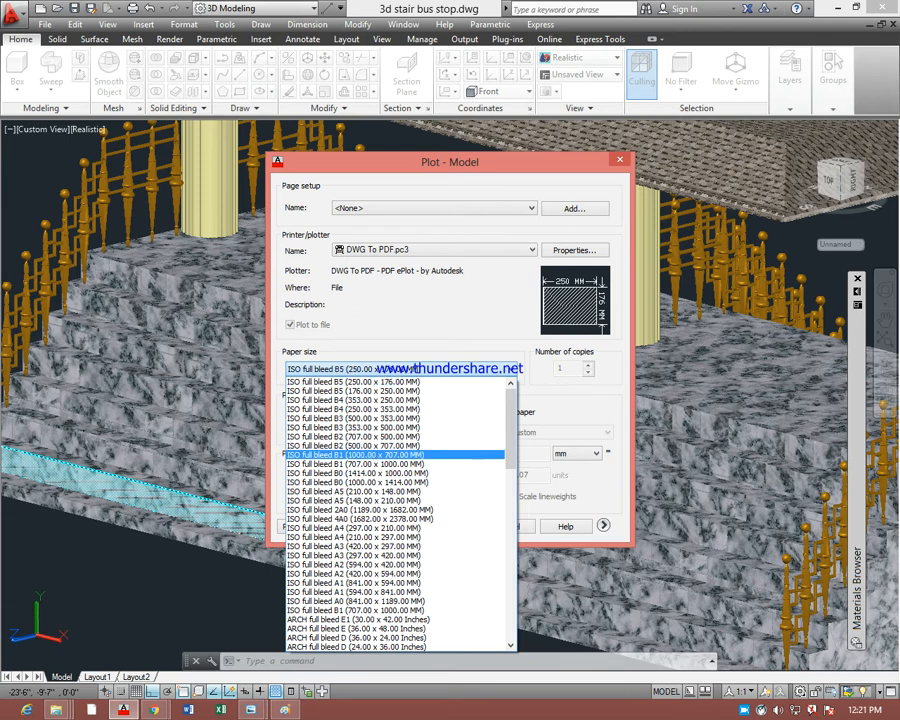
pyautogui.scroll(-4, 400, 490)
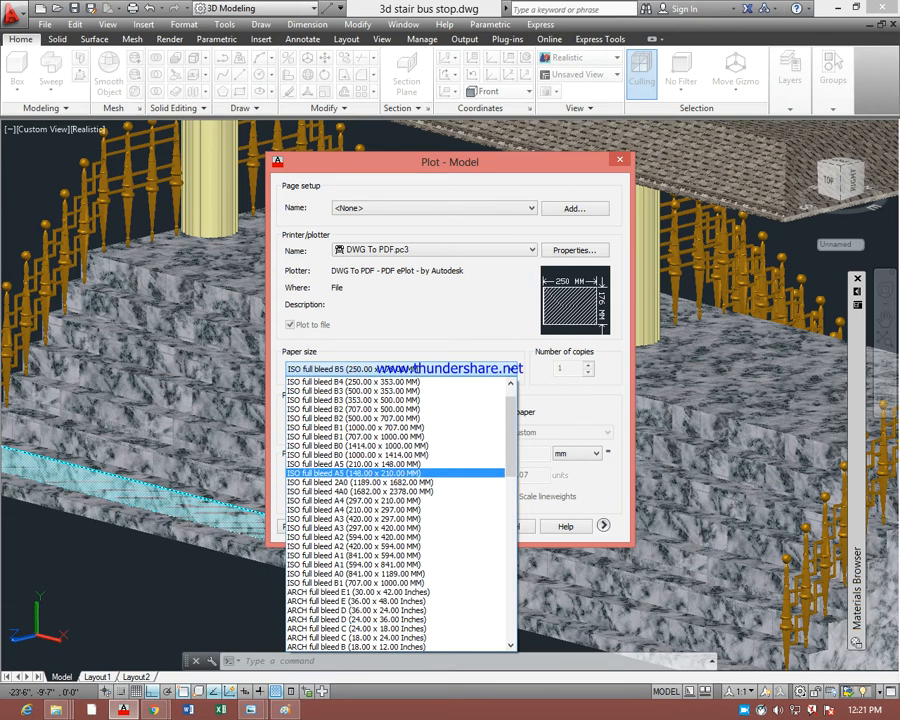
pyautogui.scroll(4, 400, 490)
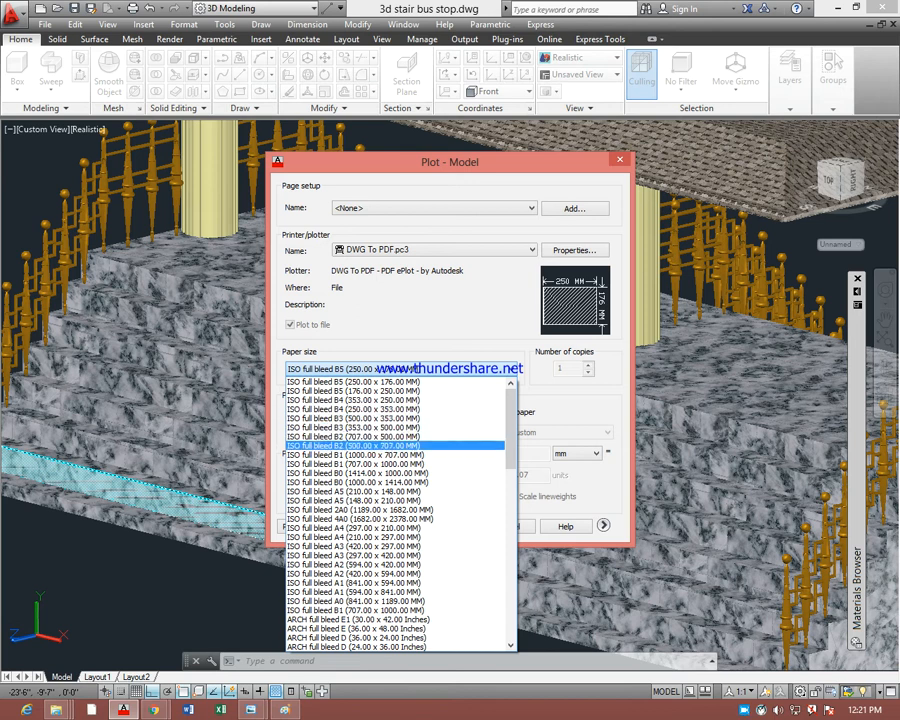
pyautogui.click(400, 445)
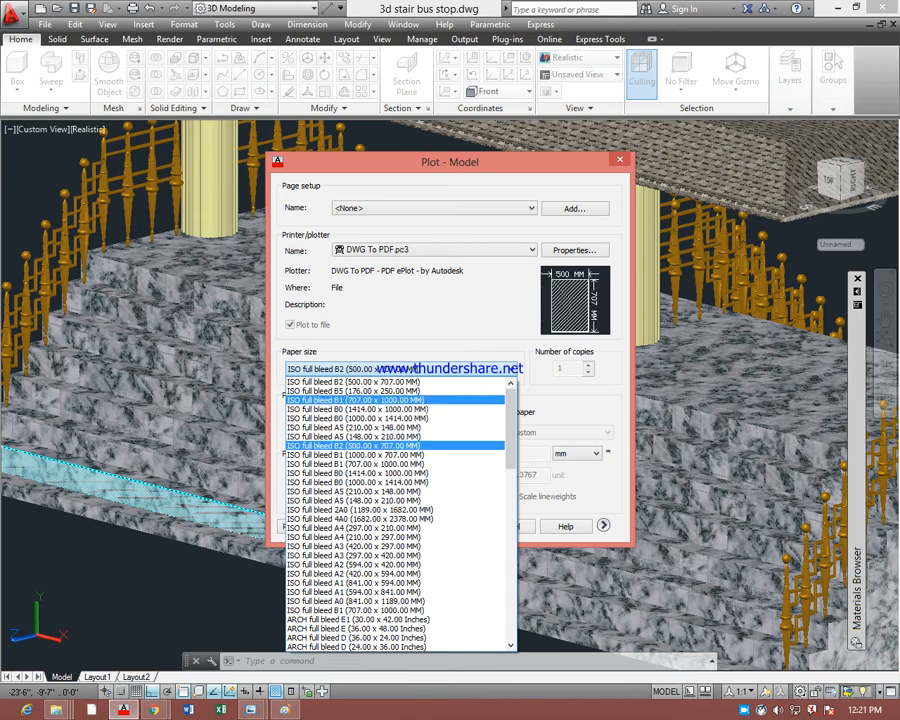
pyautogui.scroll(-4, 400, 437)
pyautogui.scroll(-2, 400, 437)
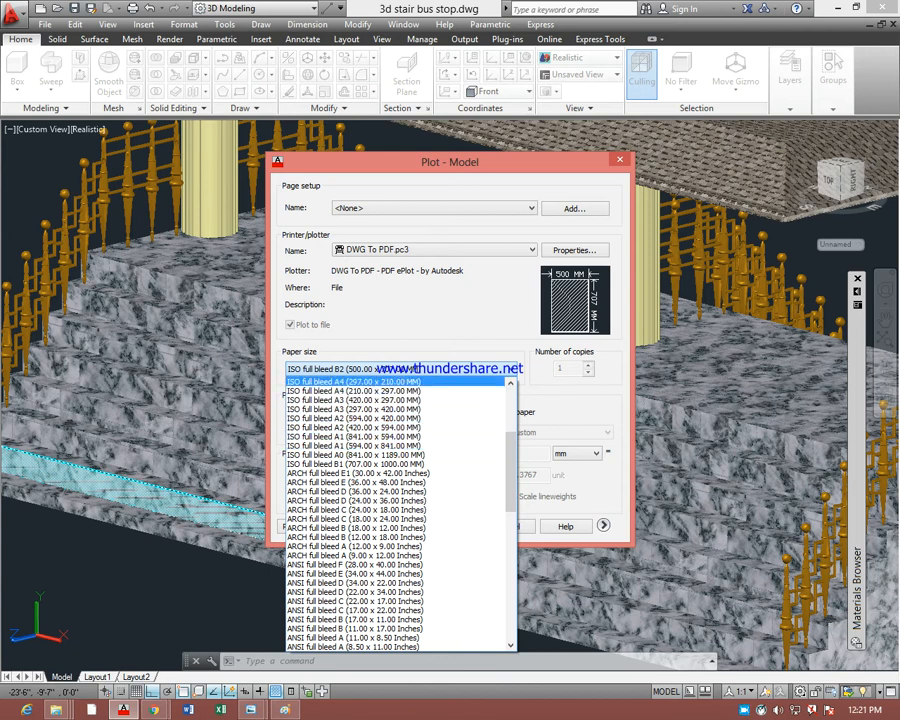
pyautogui.click(305, 382)
# Set the paper size to ISO A4 (297.00 x 210.00 MM) and keep Display as the plot area
pyautogui.click(315, 372)
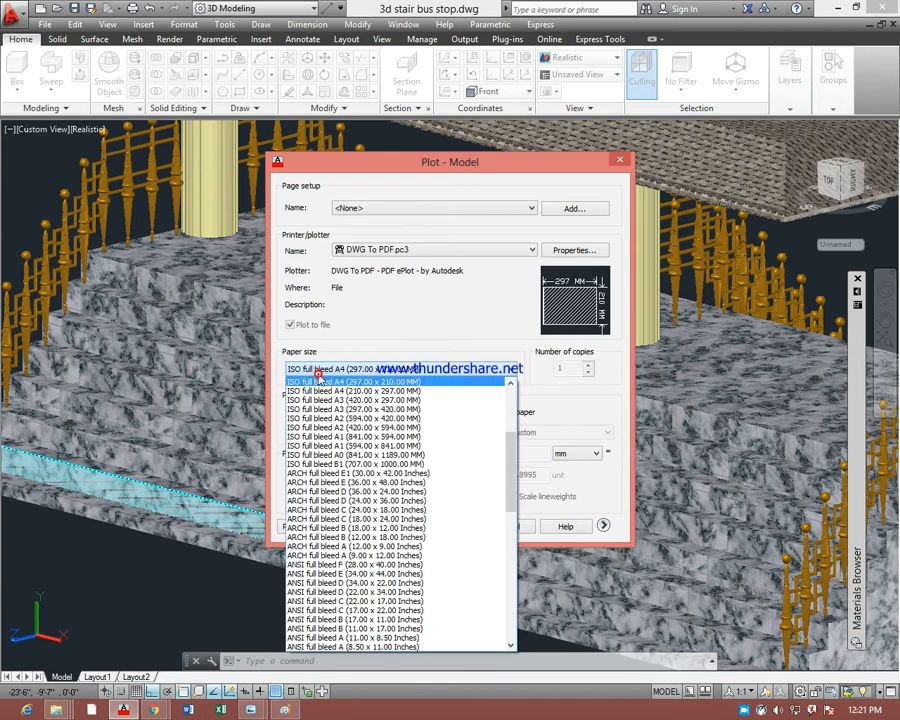
pyautogui.scroll(-6, 325, 490)
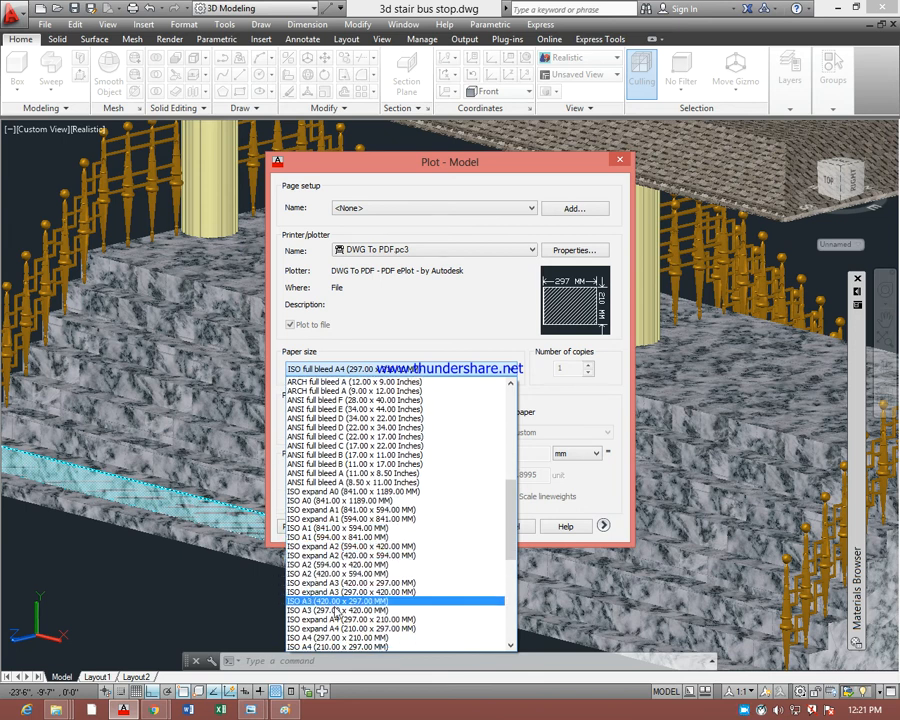
pyautogui.scroll(-1, 333, 615)
pyautogui.scroll(-1, 333, 614)
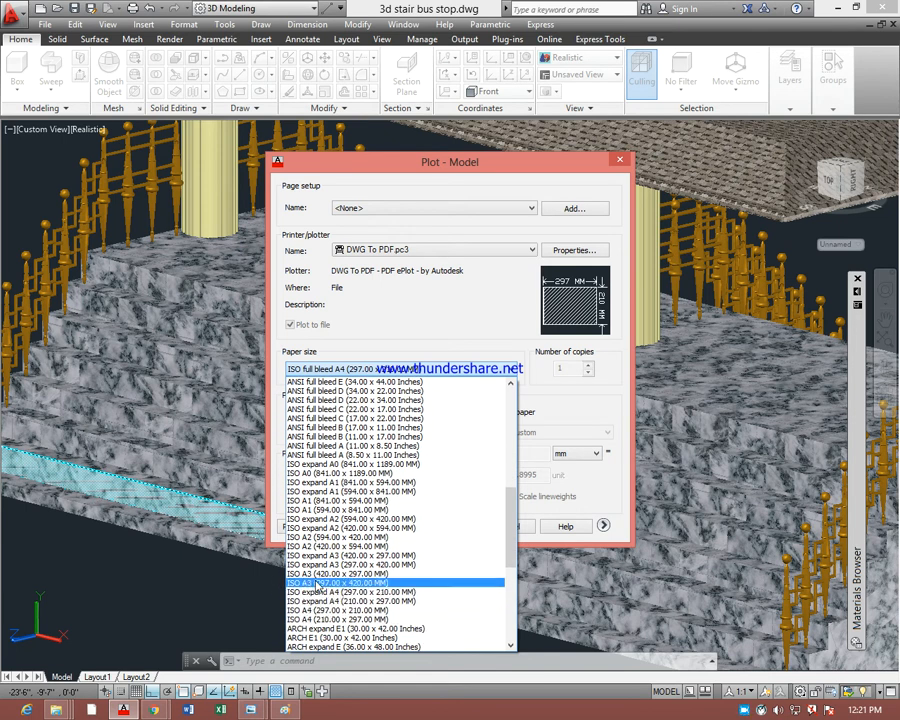
pyautogui.click(364, 611)
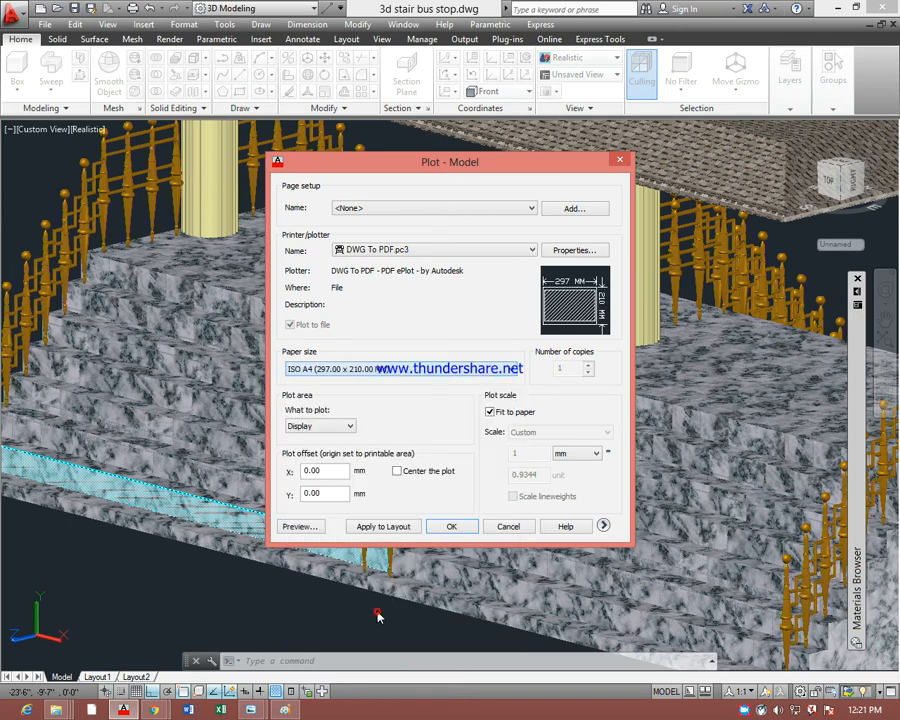
pyautogui.click(347, 426)
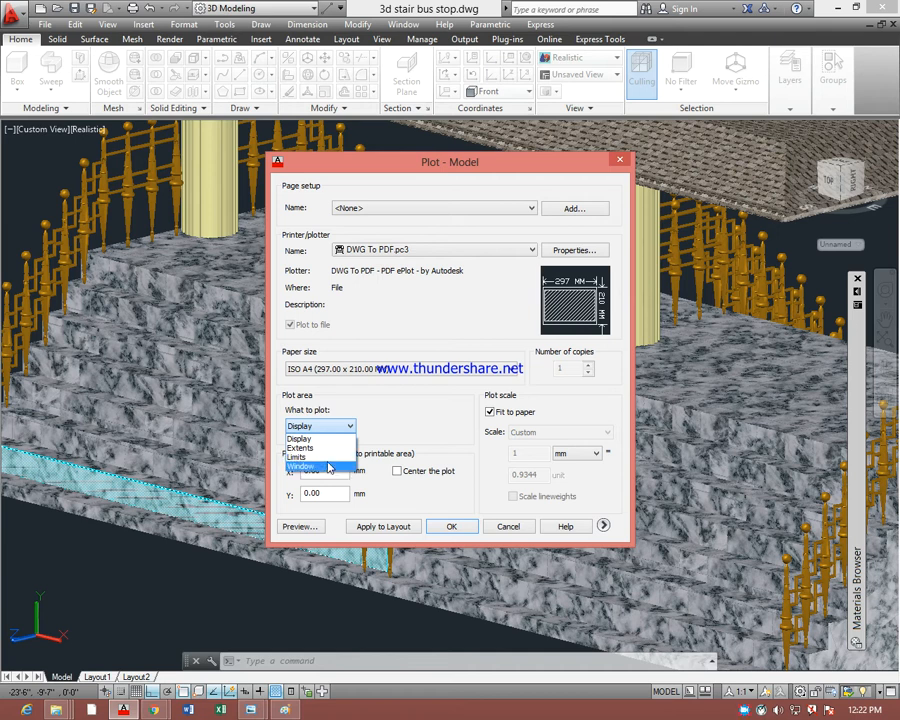
pyautogui.click(344, 439)
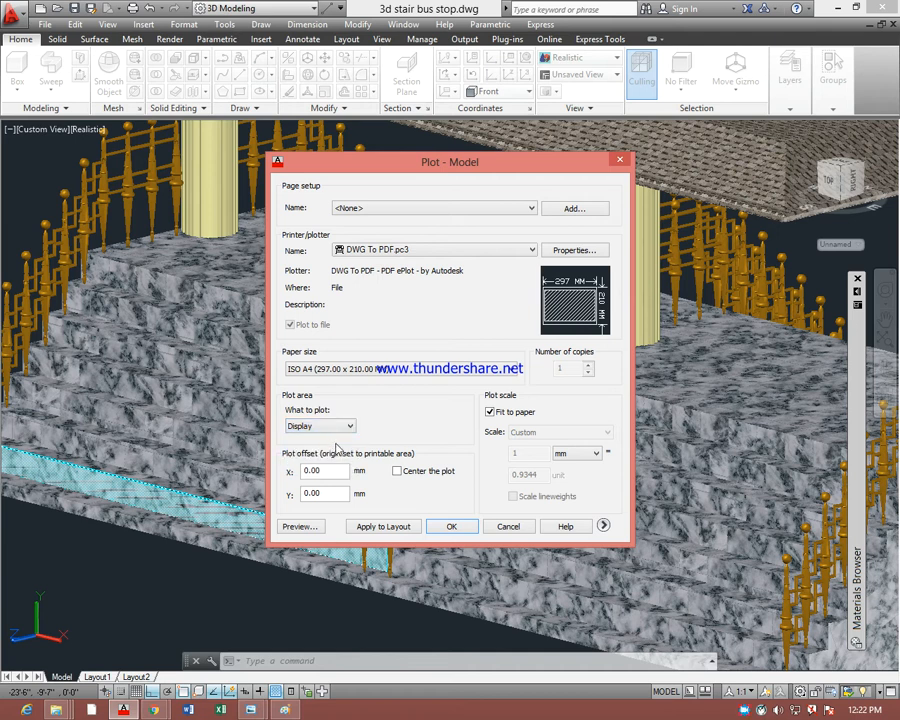
# Preview the plot, plot it to PDF, and save it on the Desktop as 3d stair bus stop-Model.pdf
pyautogui.click(301, 526)
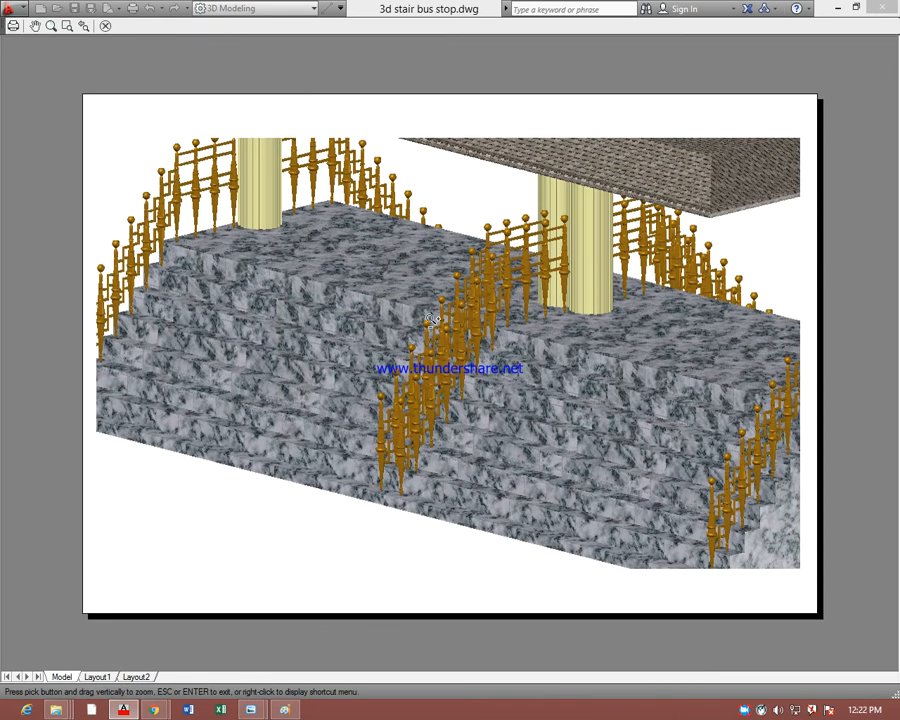
pyautogui.rightClick(424, 306)
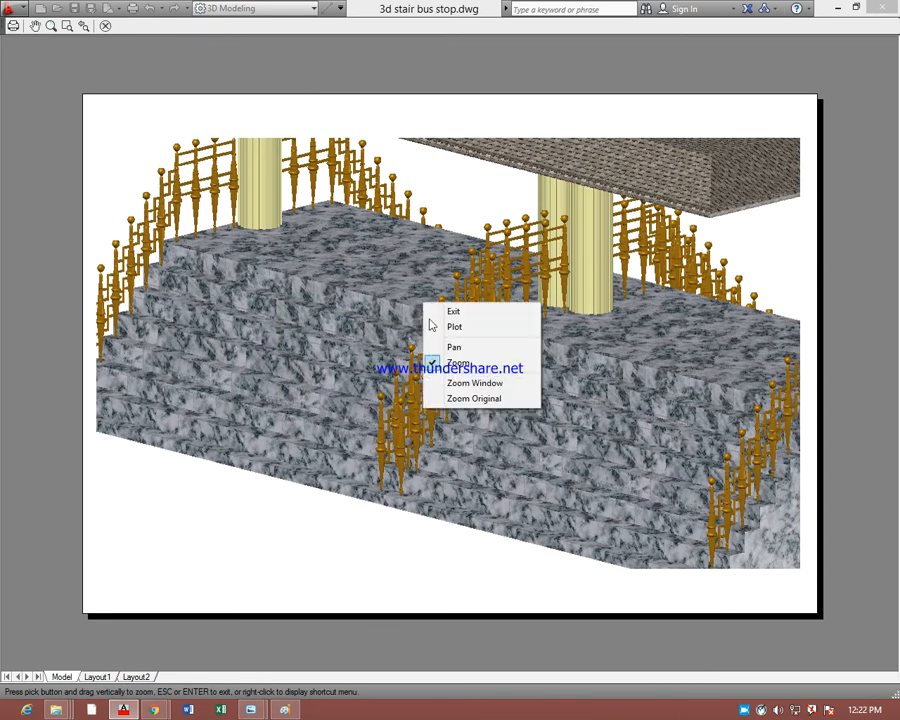
pyautogui.click(456, 327)
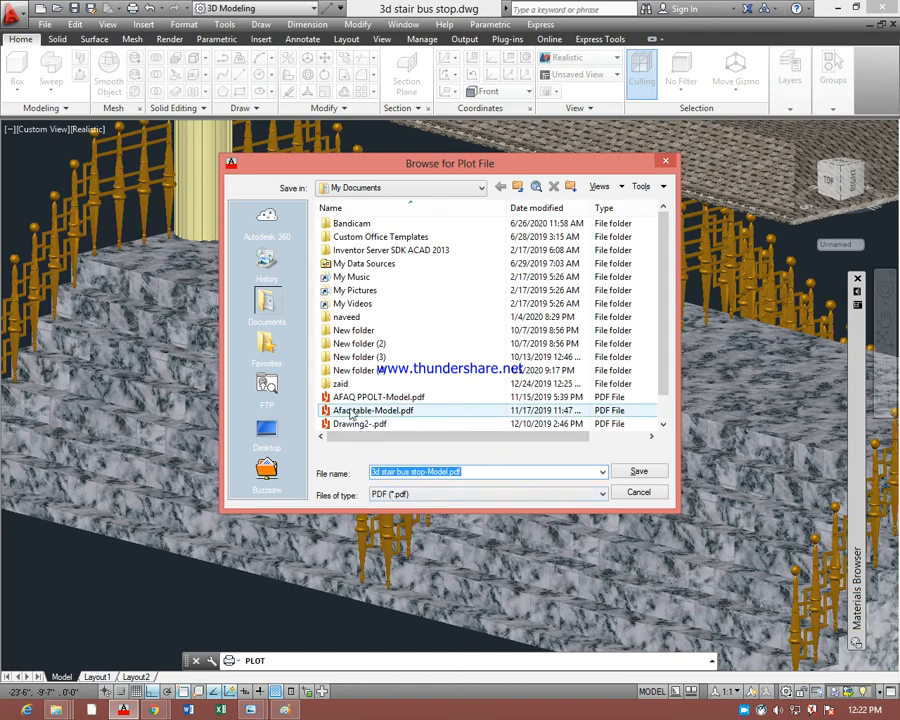
pyautogui.click(283, 436)
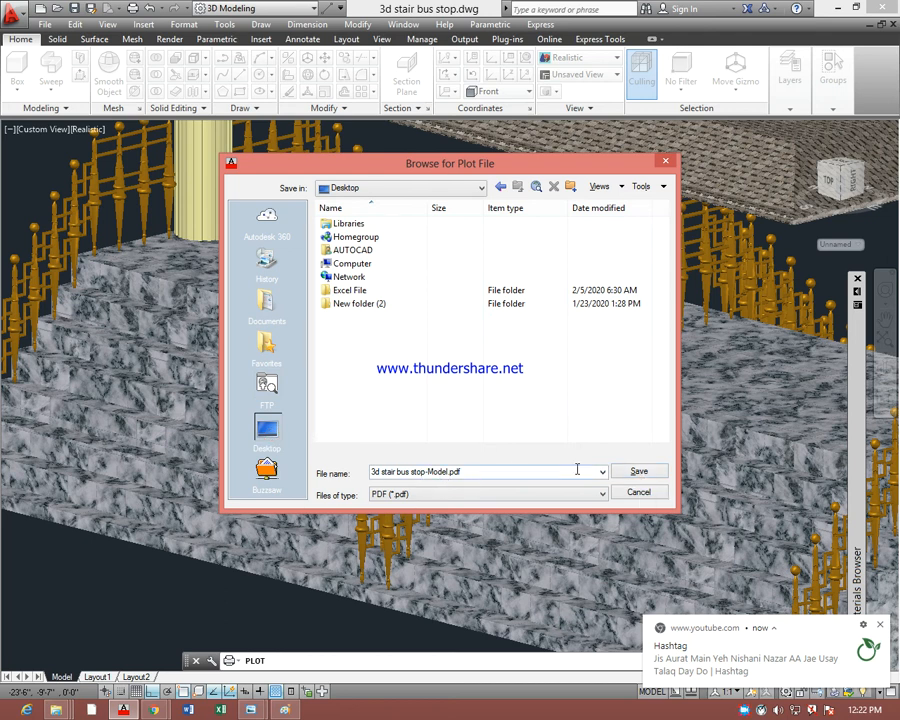
pyautogui.click(639, 471)
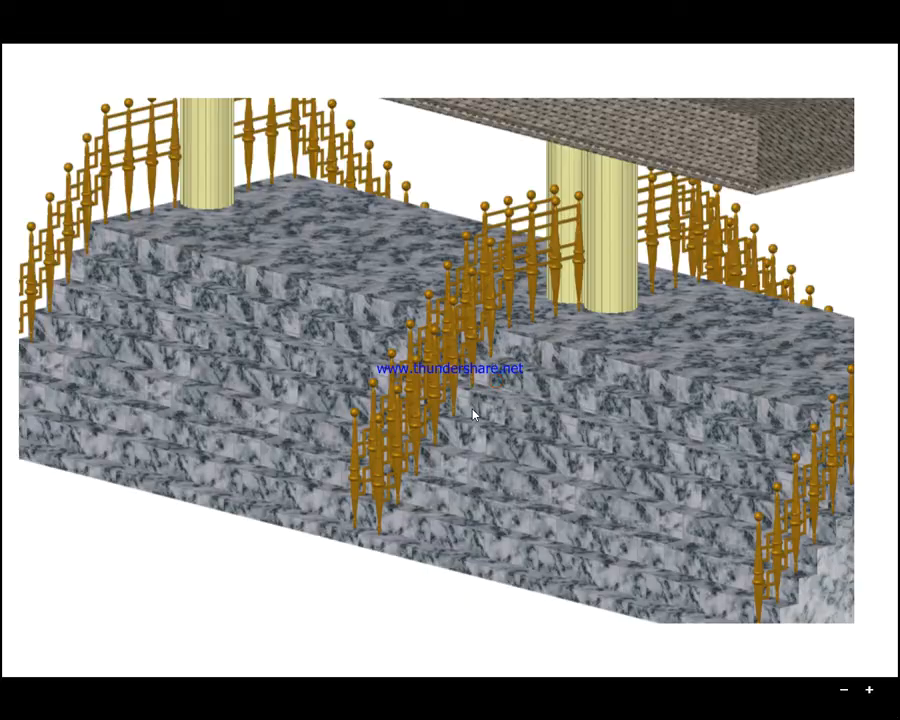
# Return to the desktop, minimize AutoCAD, and open 3d stair bus stop-Model.pdf with Reader
pyautogui.press('super')
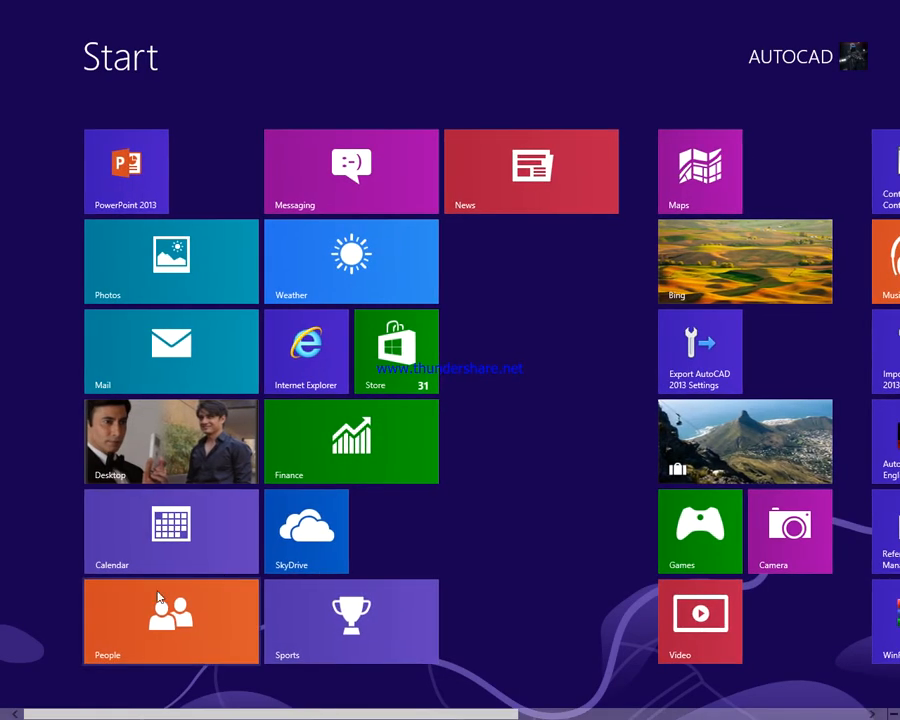
pyautogui.click(177, 466)
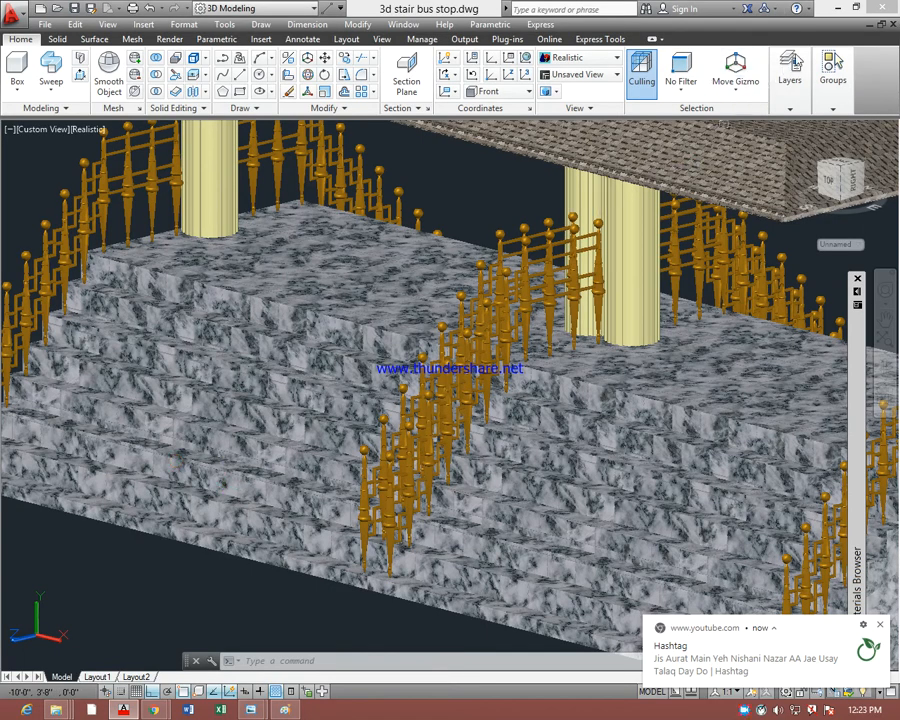
pyautogui.click(838, 9)
pyautogui.click(837, 9)
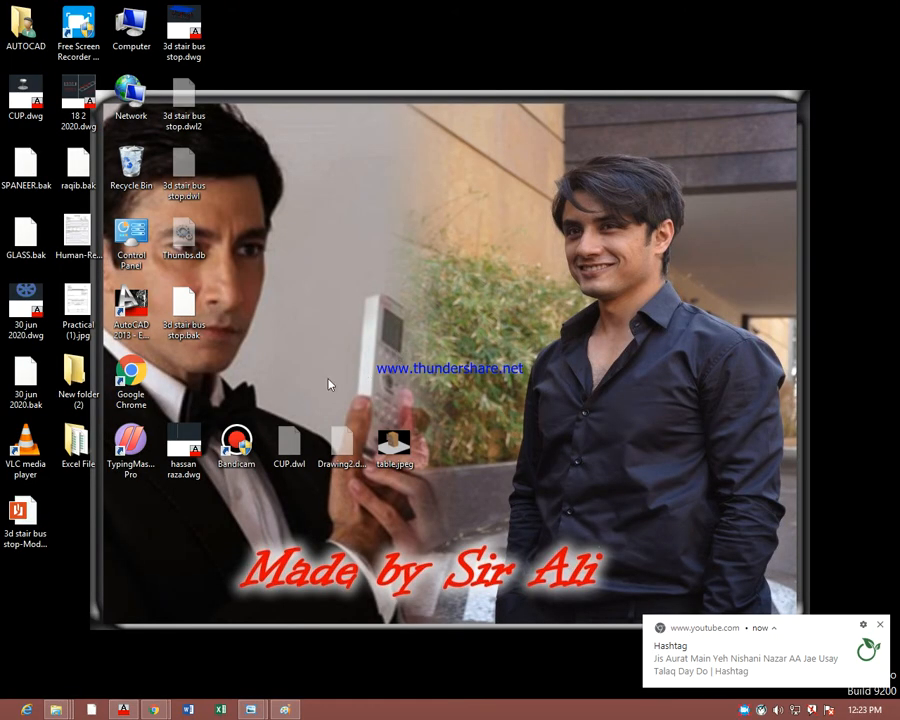
pyautogui.rightClick(22, 543)
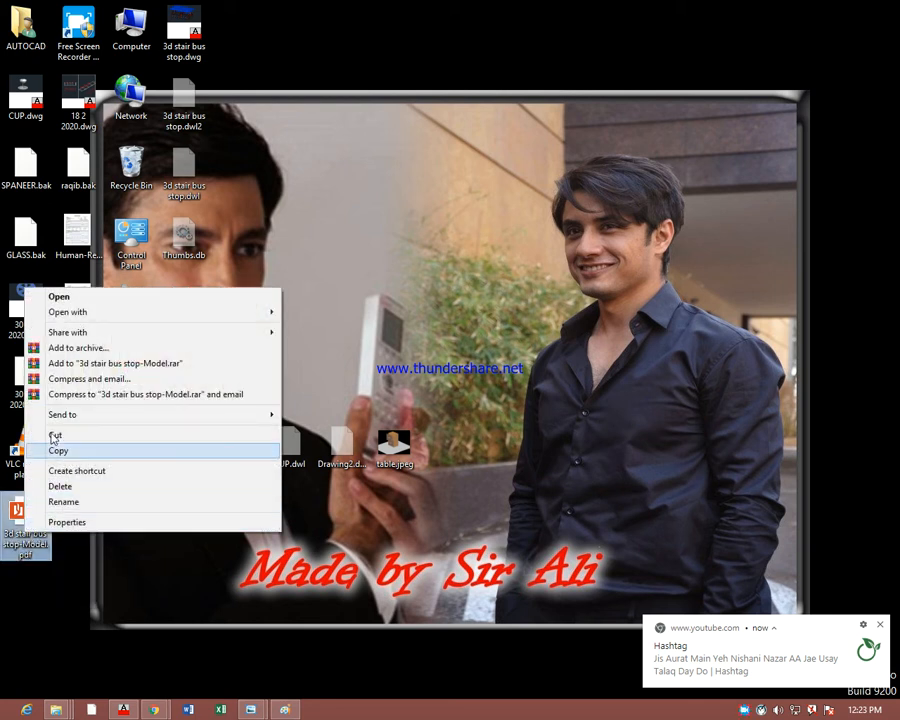
pyautogui.moveTo(88, 318)
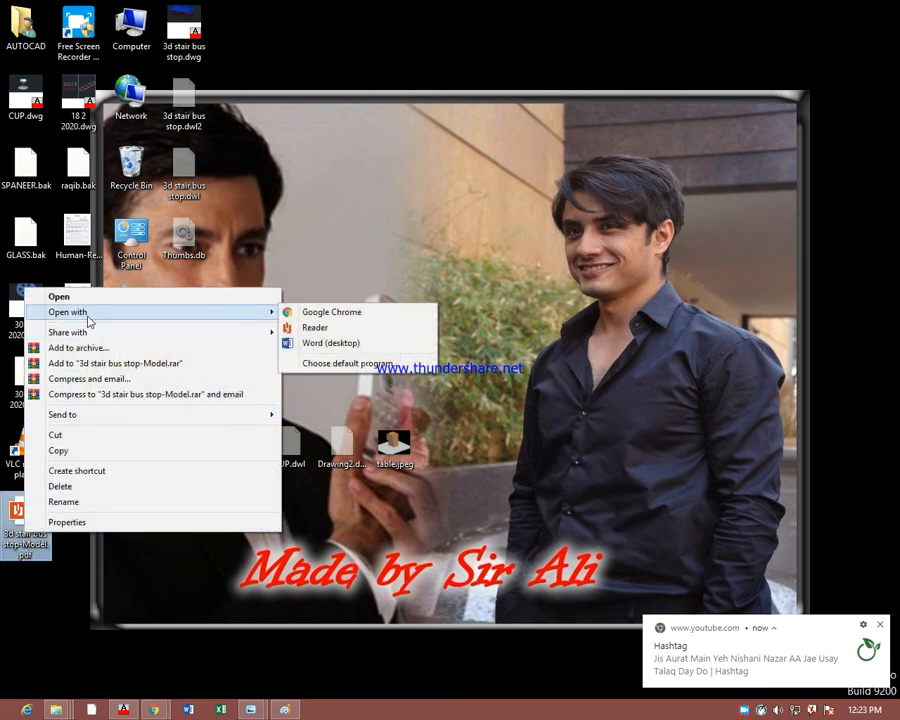
pyautogui.click(316, 328)
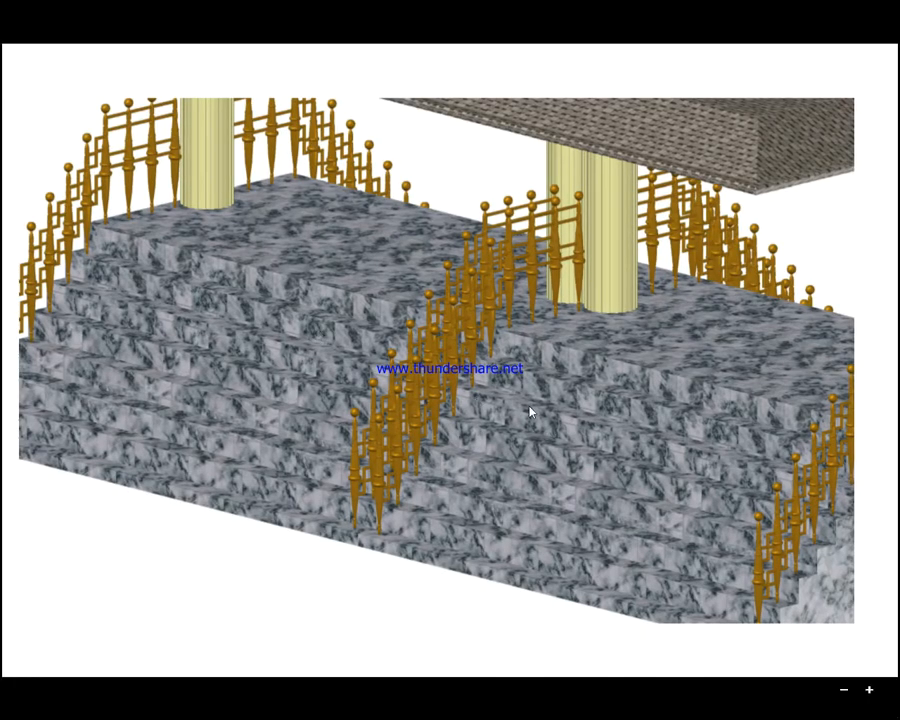
# Inspect the plotted bus stop PDF in Reader and return to the desktop
pyautogui.click(482, 392)
pyautogui.rightClick(465, 346)
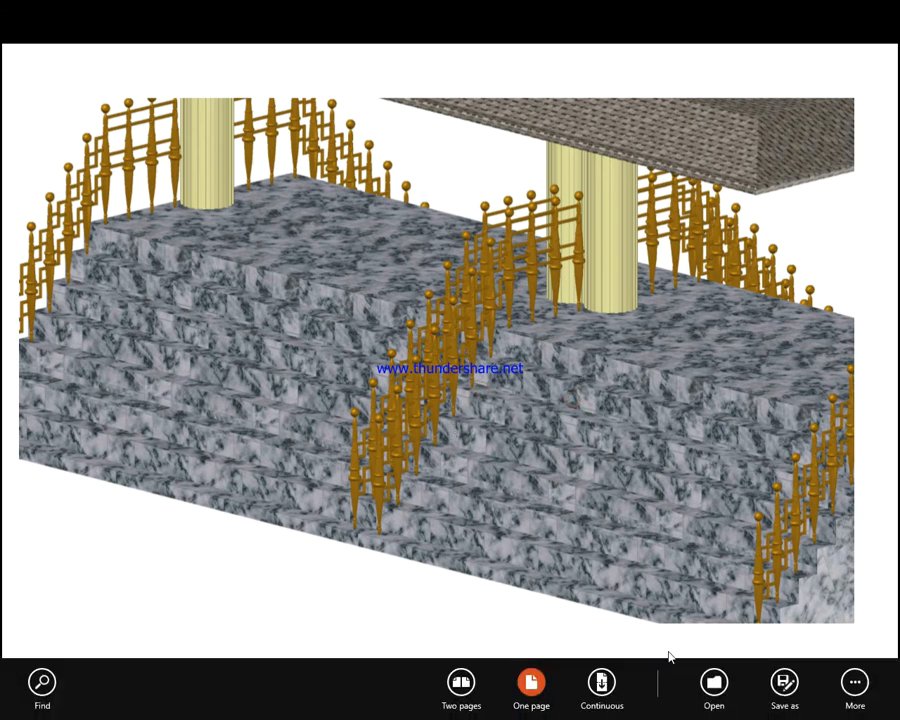
pyautogui.click(322, 404)
pyautogui.rightClick(439, 331)
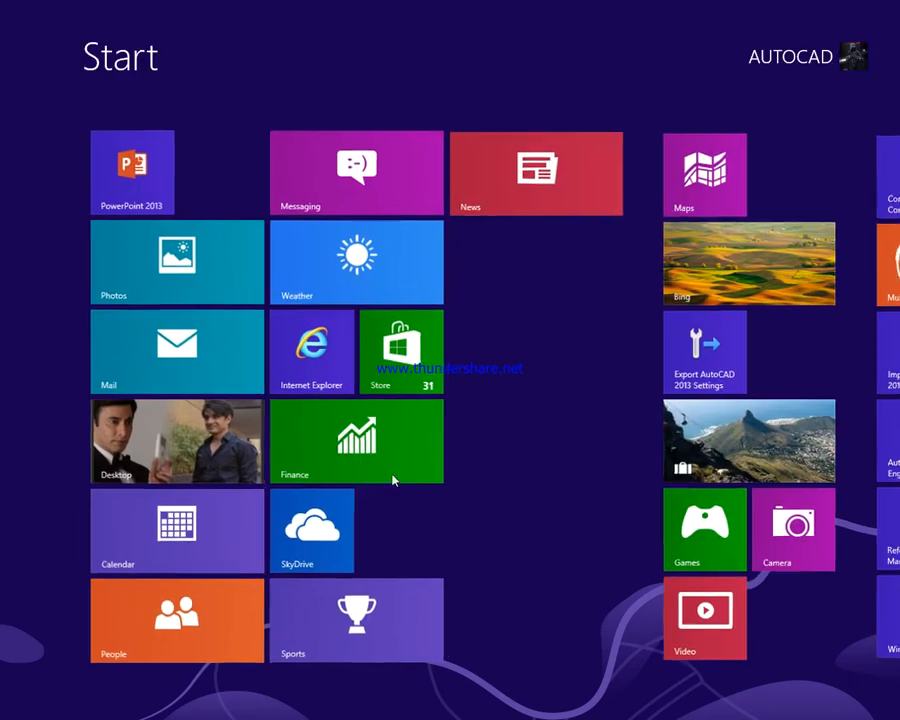
pyautogui.click(148, 465)
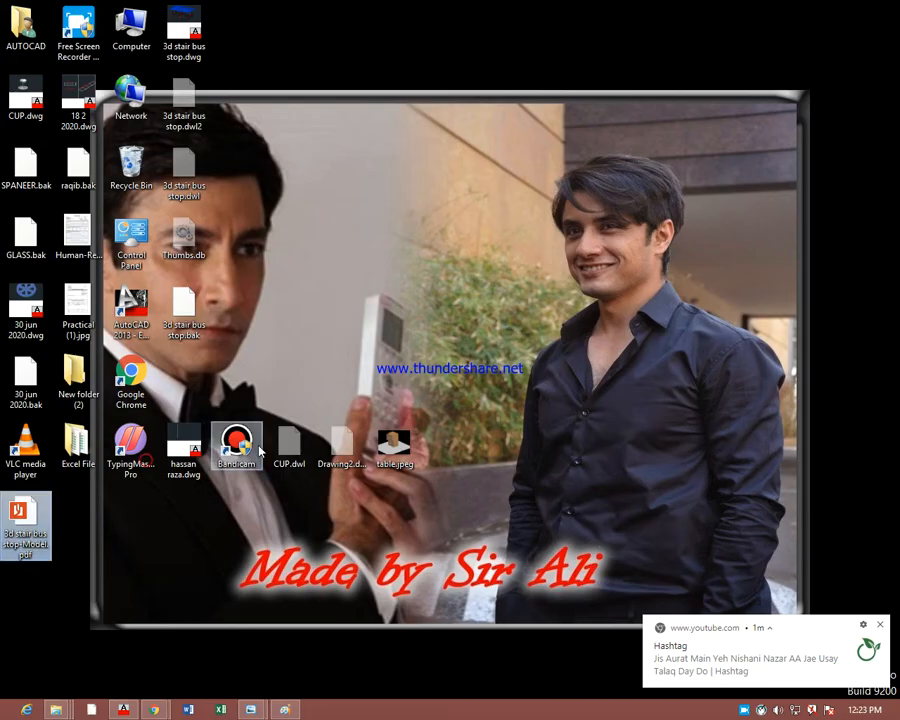
# Switch to Chrome, dismiss the Video processing notice in YouTube Studio, check the Teams meeting, and minimize the browser
pyautogui.moveTo(155, 710)
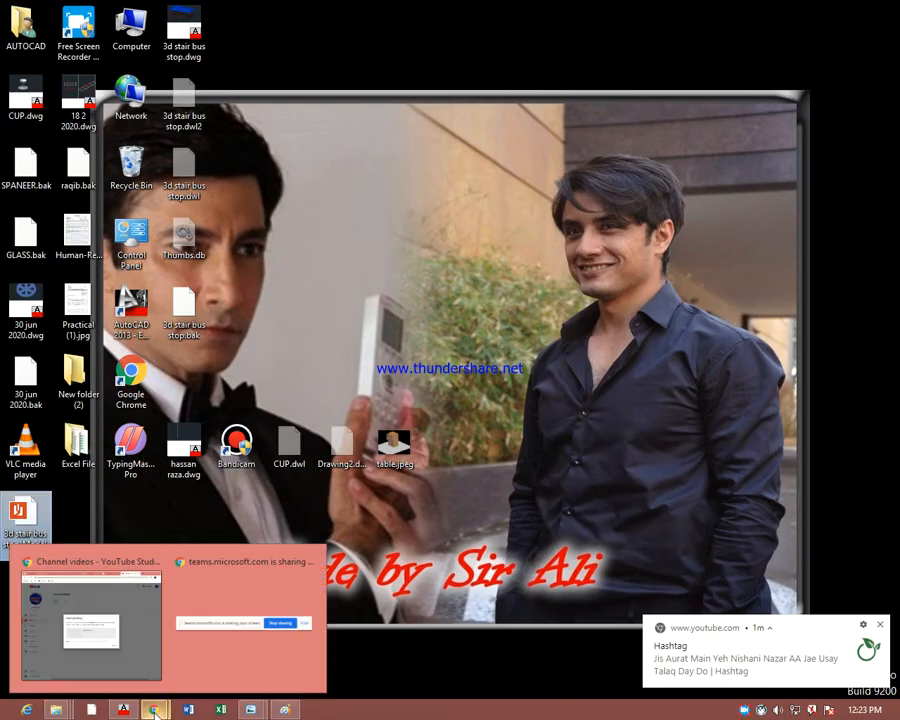
pyautogui.click(135, 629)
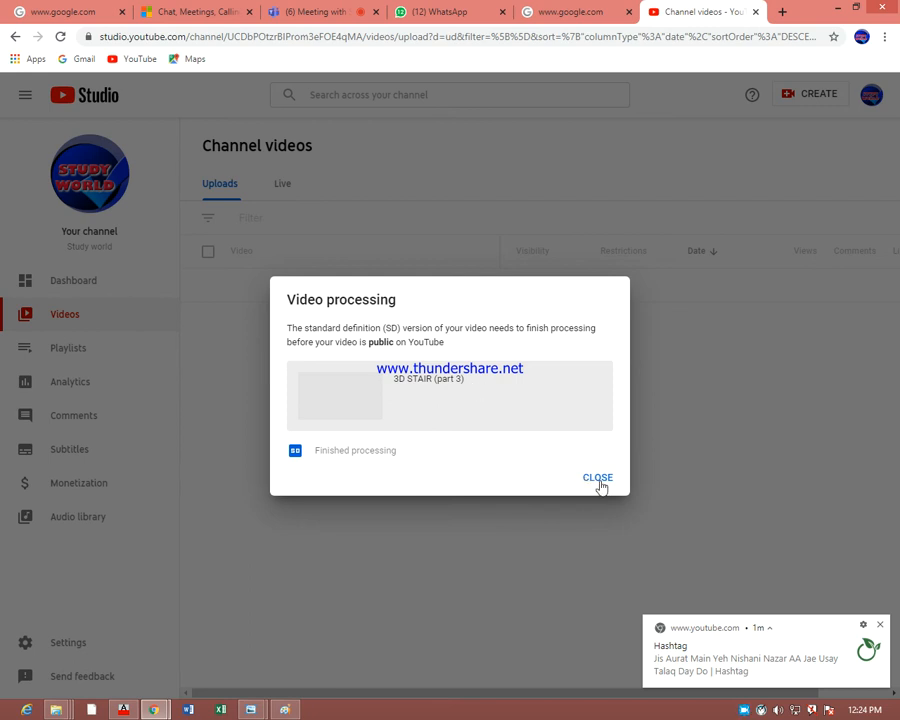
pyautogui.click(599, 480)
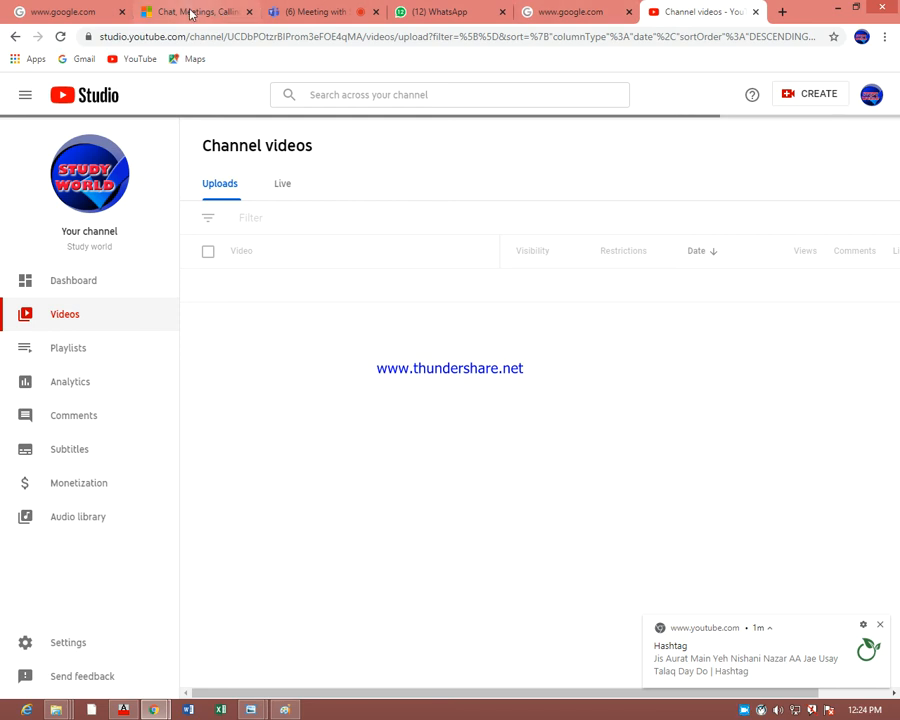
pyautogui.click(315, 13)
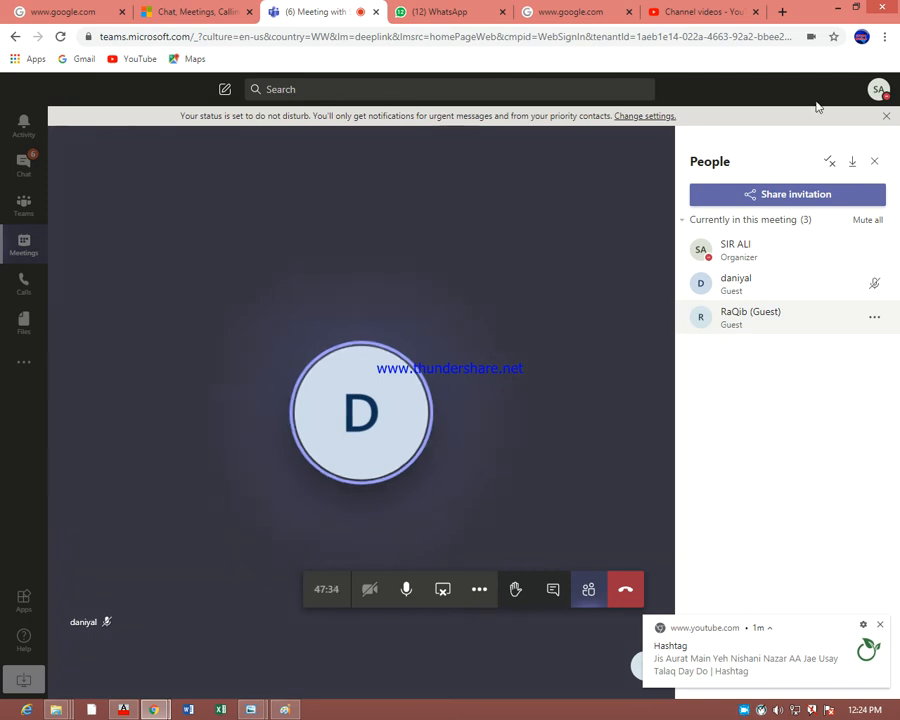
pyautogui.click(833, 10)
pyautogui.rightClick(585, 321)
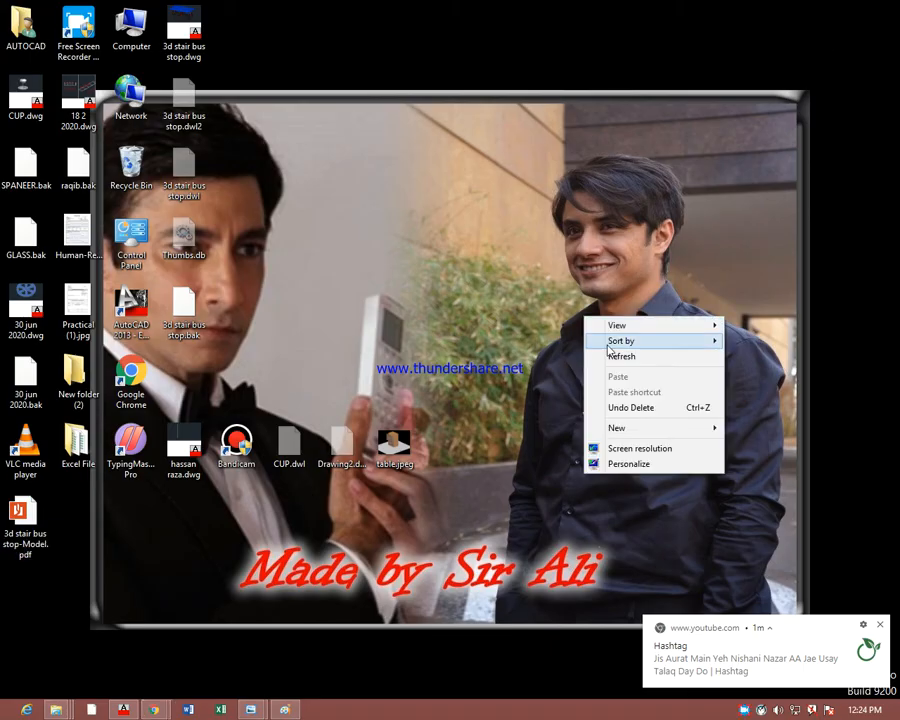
pyautogui.click(605, 352)
pyautogui.rightClick(559, 367)
pyautogui.click(575, 405)
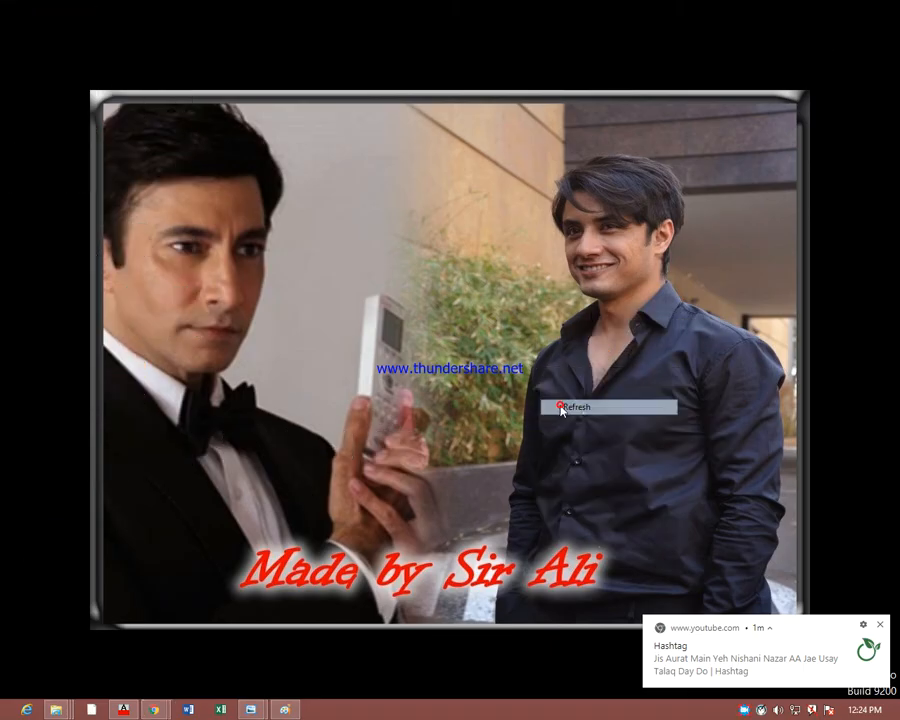
pyautogui.rightClick(561, 409)
pyautogui.click(592, 450)
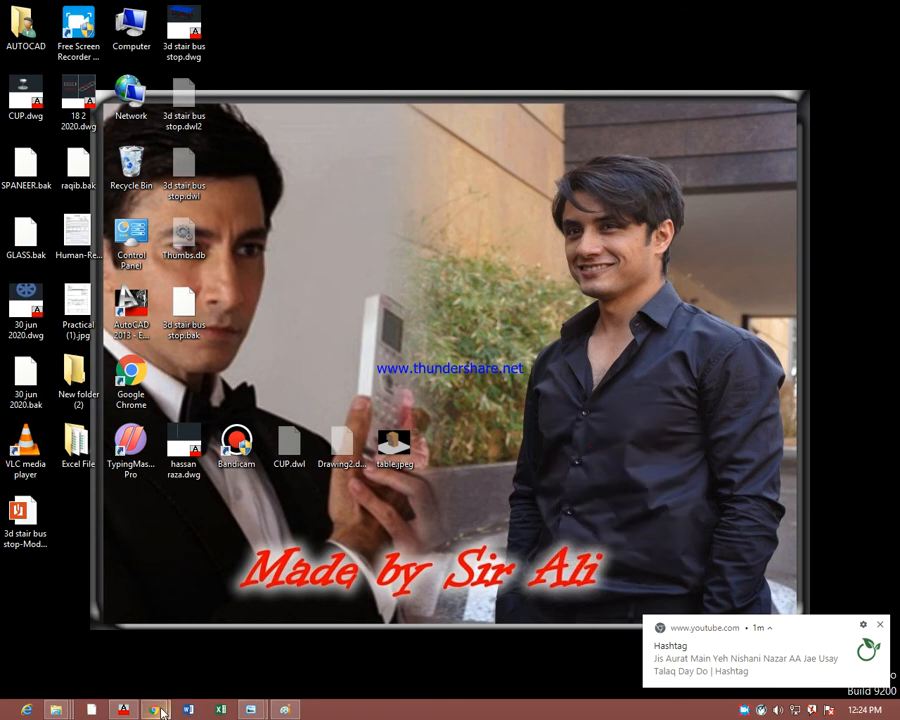
# Close 1.jpg in Paint and switch back to the bus stop drawing in AutoCAD
pyautogui.click(283, 710)
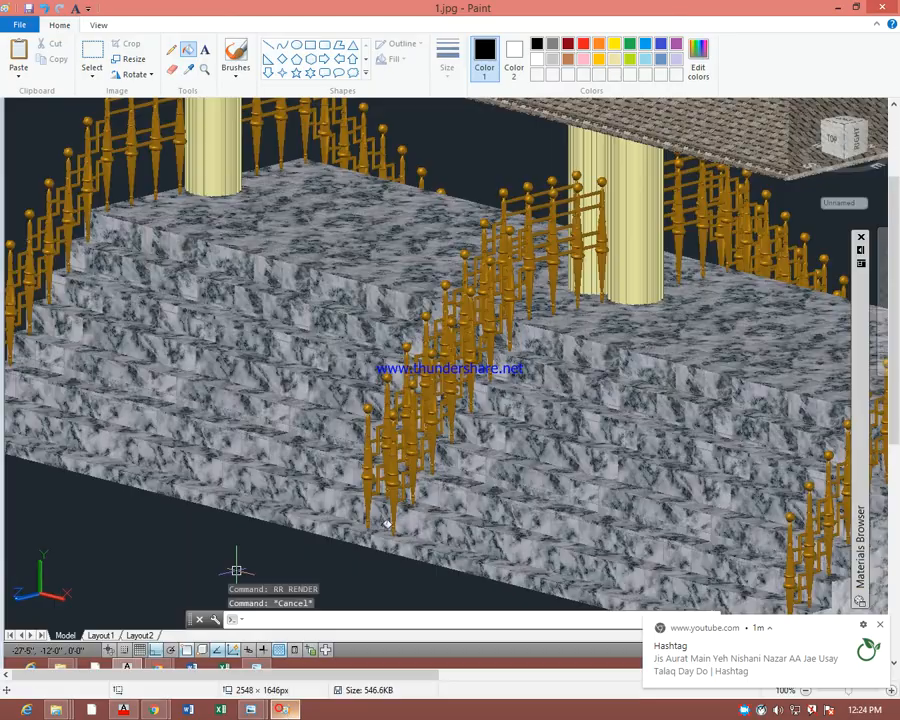
pyautogui.click(881, 10)
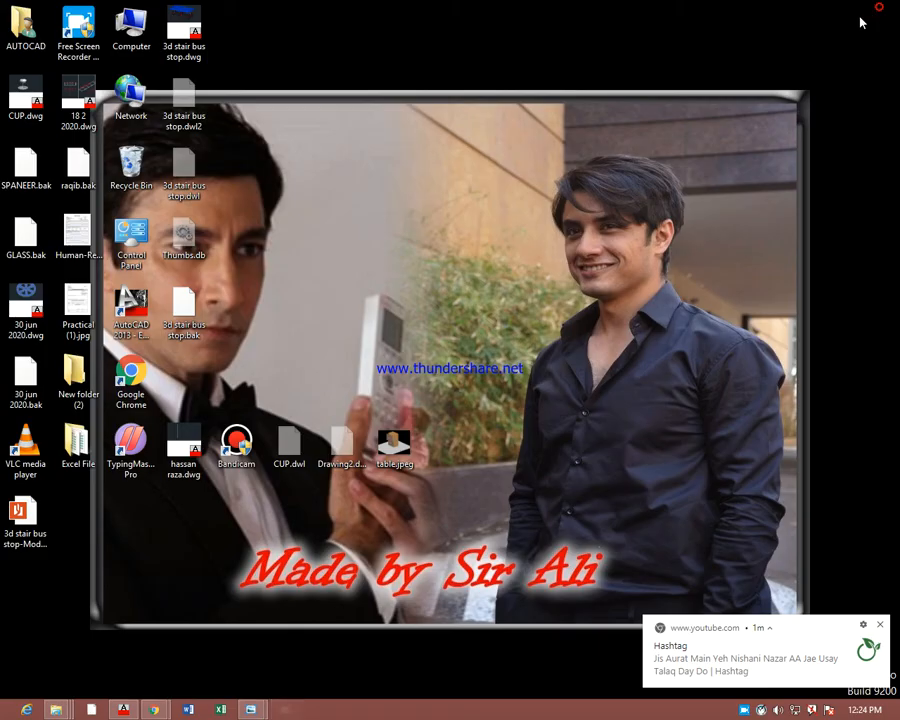
pyautogui.click(124, 710)
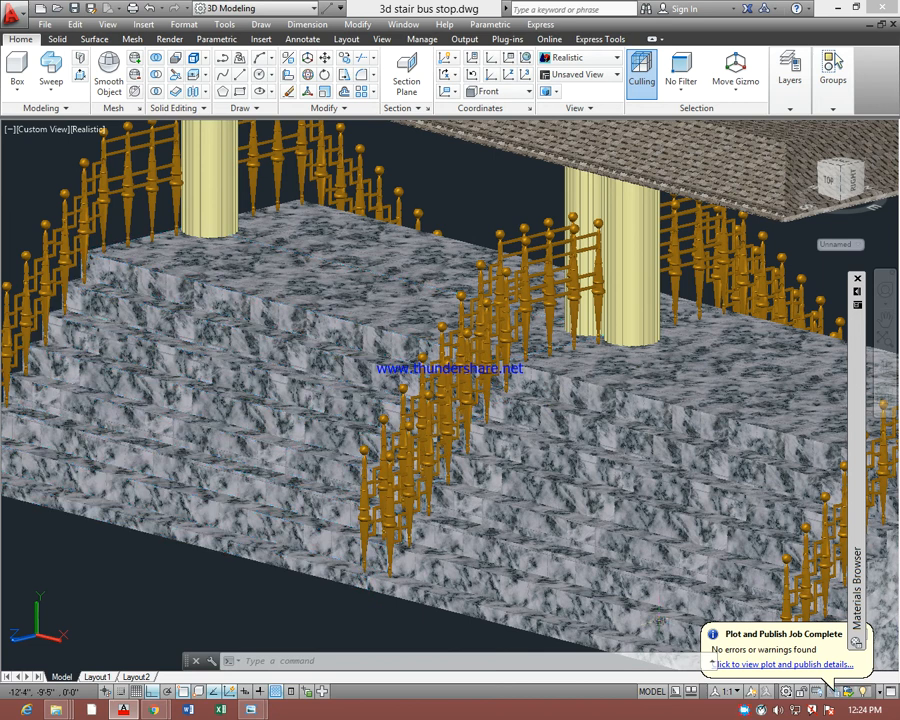
pyautogui.rightClick(744, 712)
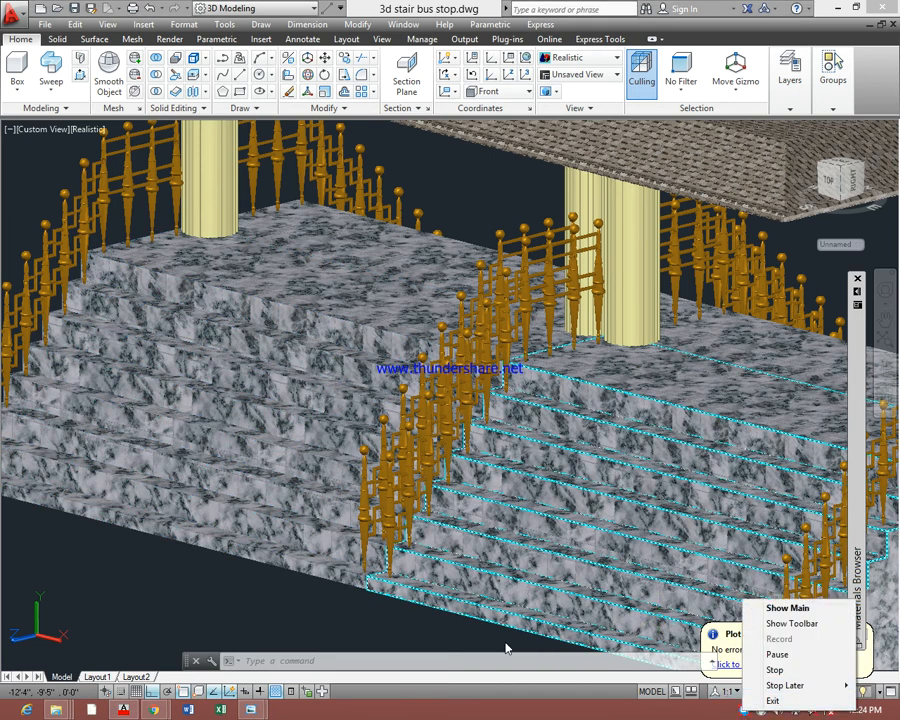
pyautogui.click(359, 625)
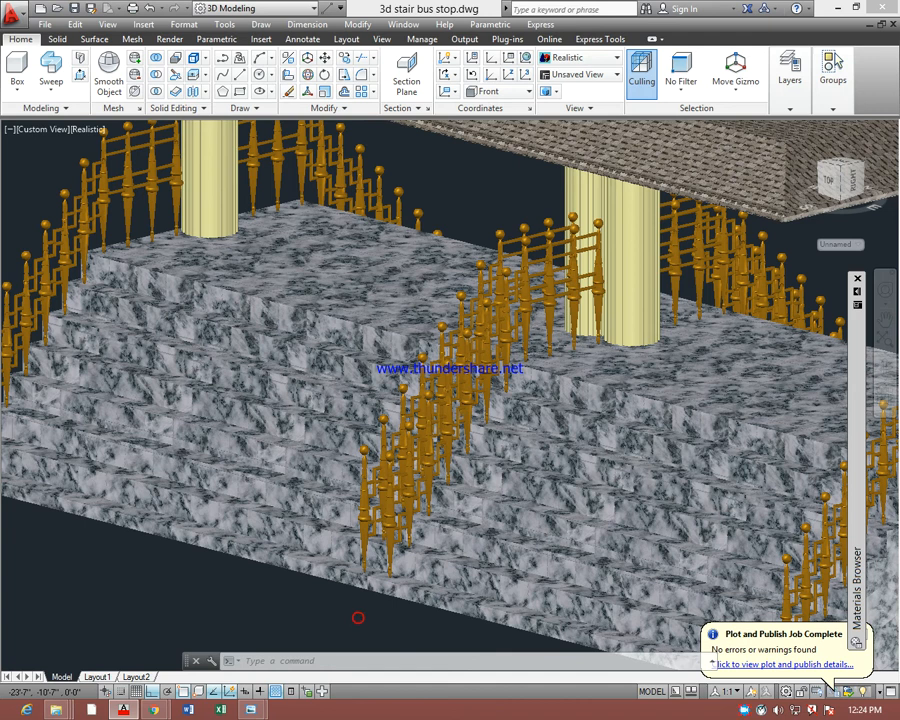
# Try plot settings for the whole bus stop with DWG To PDF.pc3 and ISO full bleed B5 (250.00 x 176.00 MM), then cancel
pyautogui.scroll(-6, 455, 480)
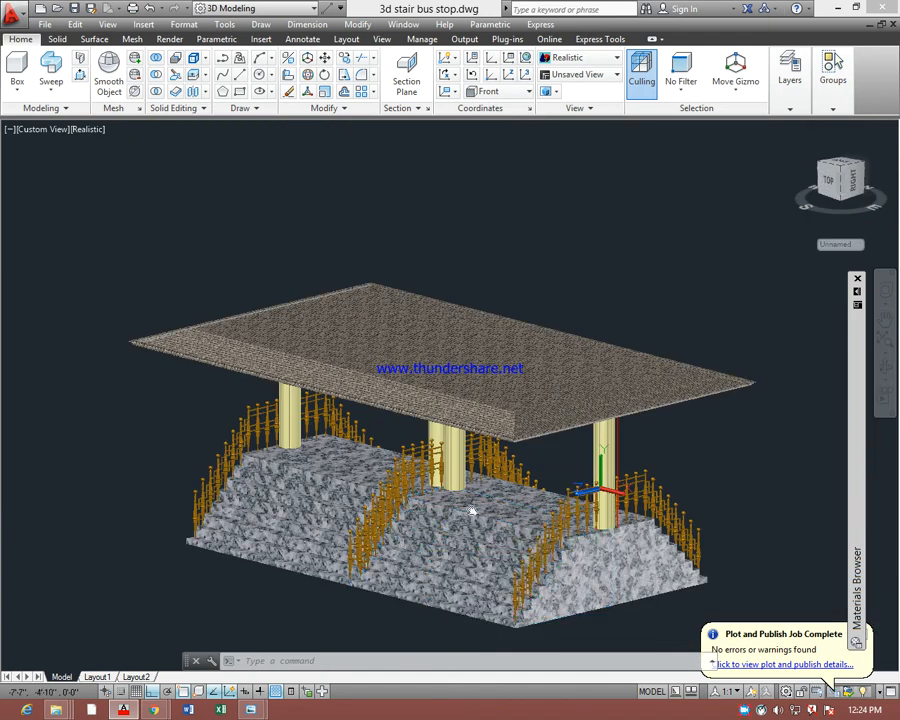
pyautogui.moveTo(452, 478); pyautogui.dragTo(395, 415, button='middle')
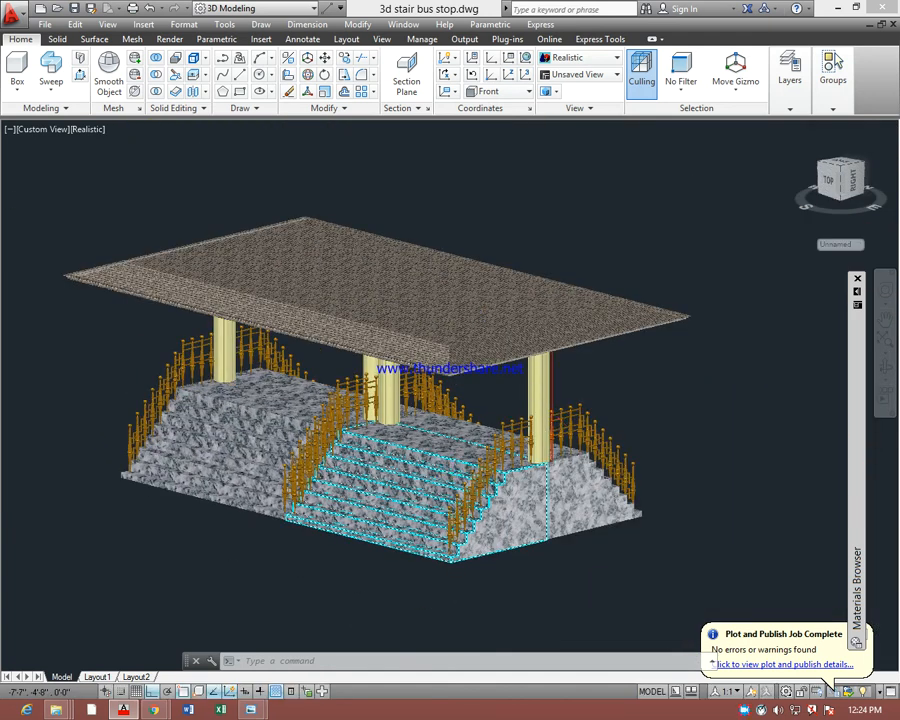
pyautogui.scroll(2, 454, 473)
pyautogui.moveTo(475, 472); pyautogui.dragTo(526, 489, button='middle')
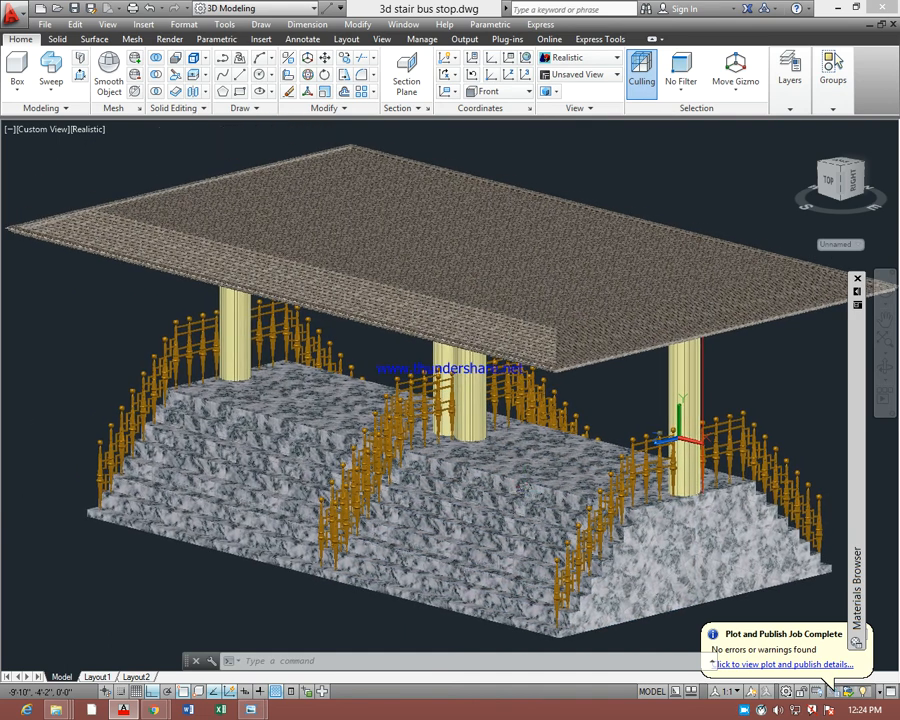
pyautogui.hotkey('ctrl', 'p')
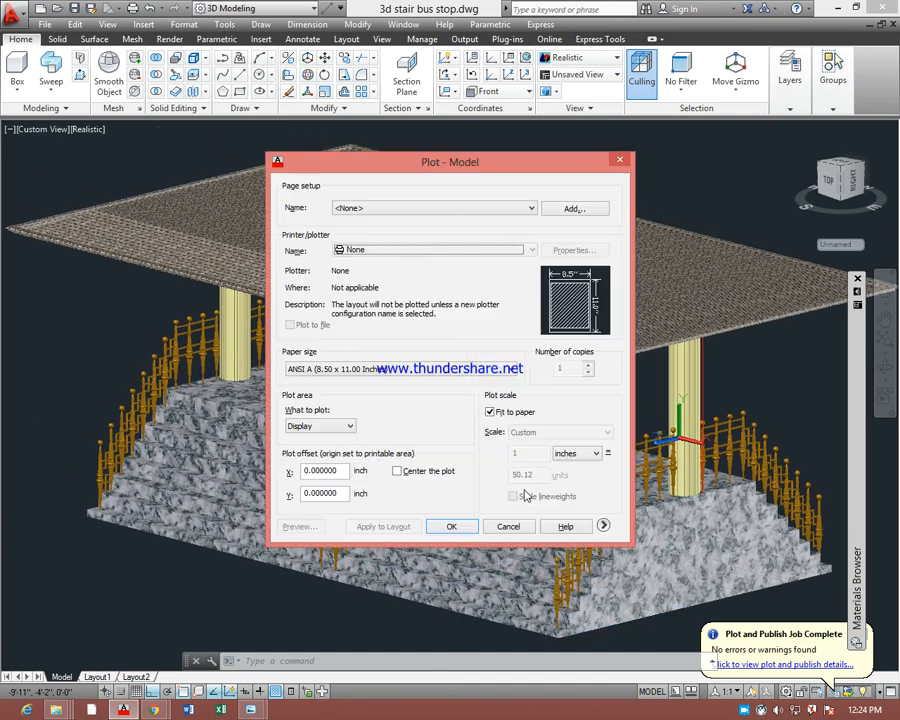
pyautogui.click(415, 249)
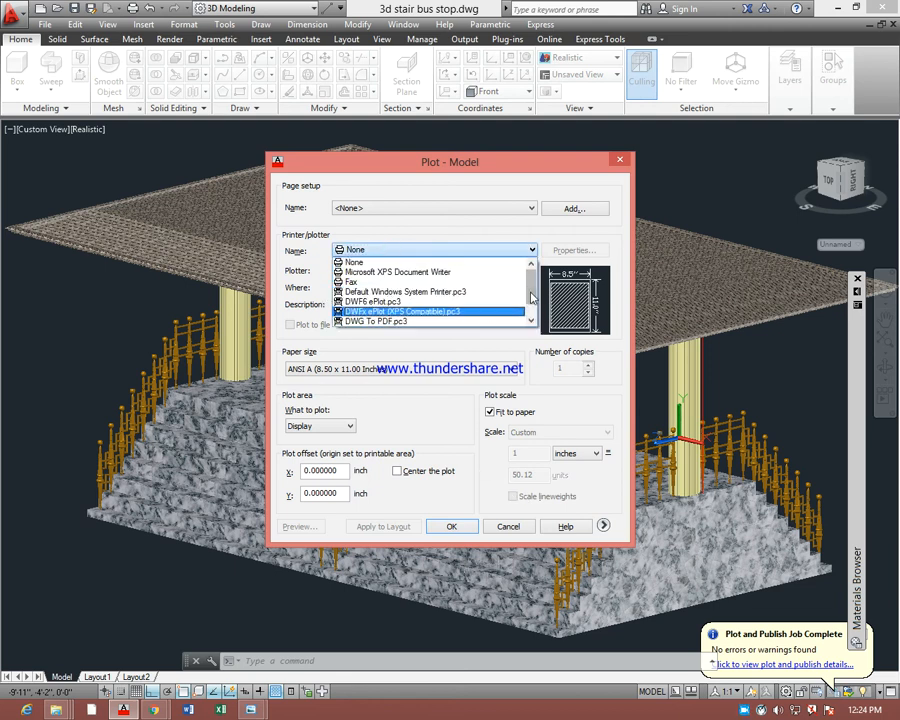
pyautogui.scroll(-1, 527, 318)
pyautogui.click(446, 302)
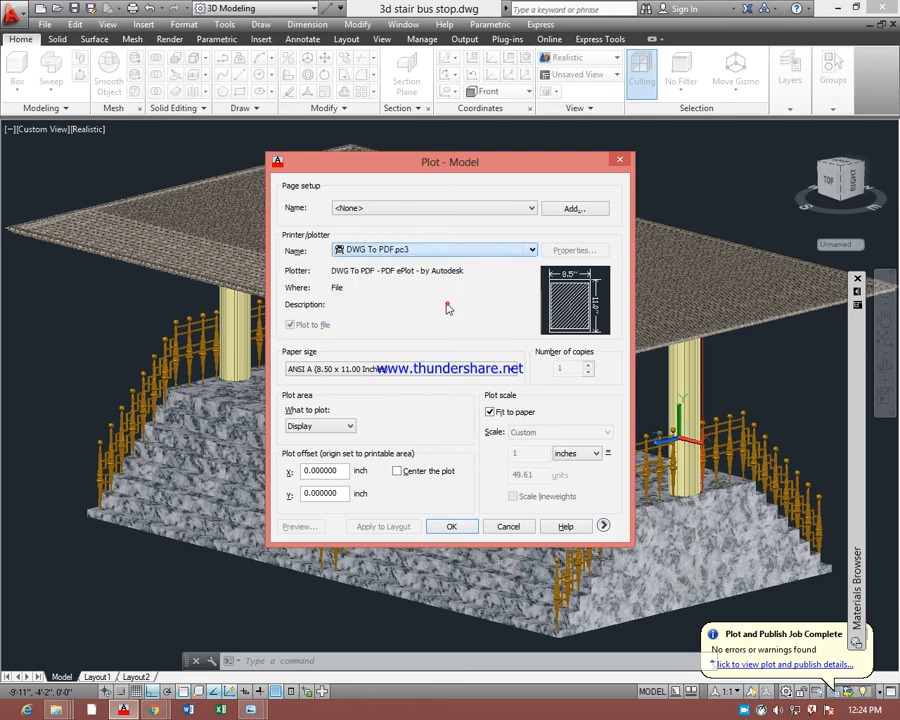
pyautogui.click(326, 370)
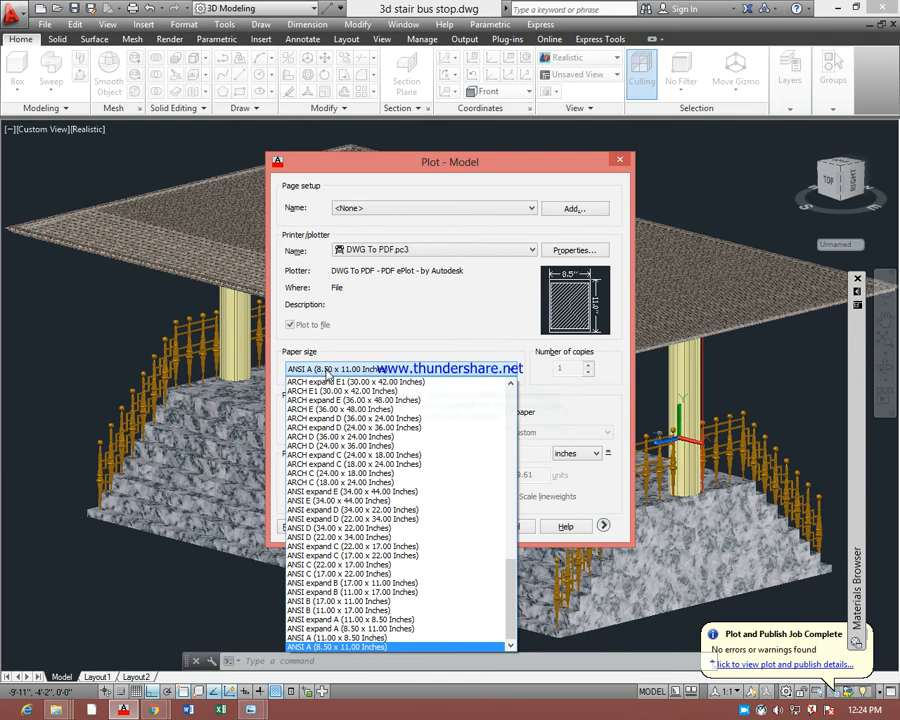
pyautogui.press('i')
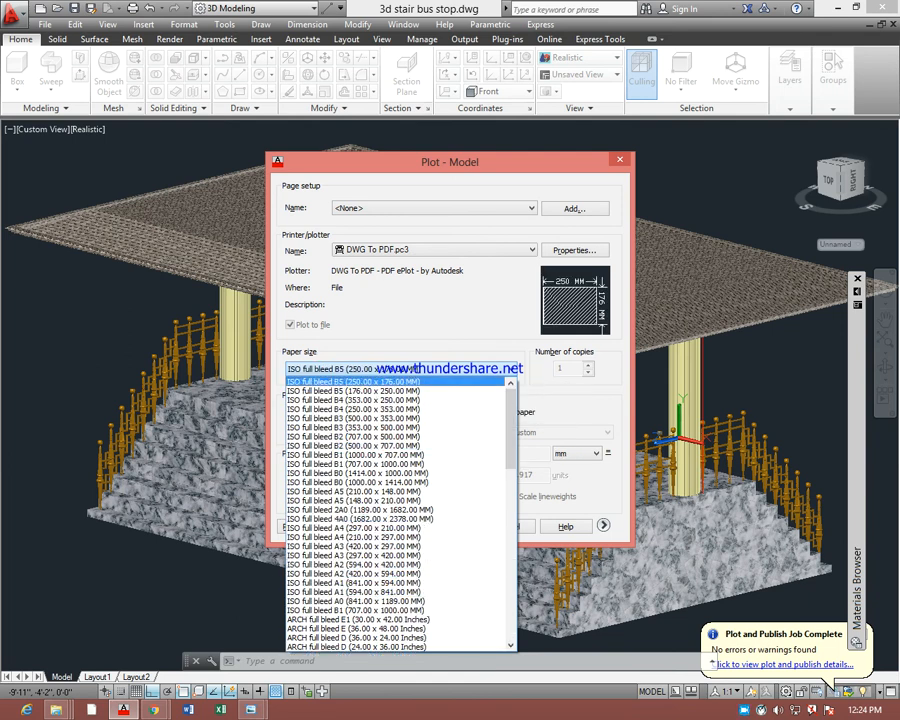
pyautogui.press('Return')
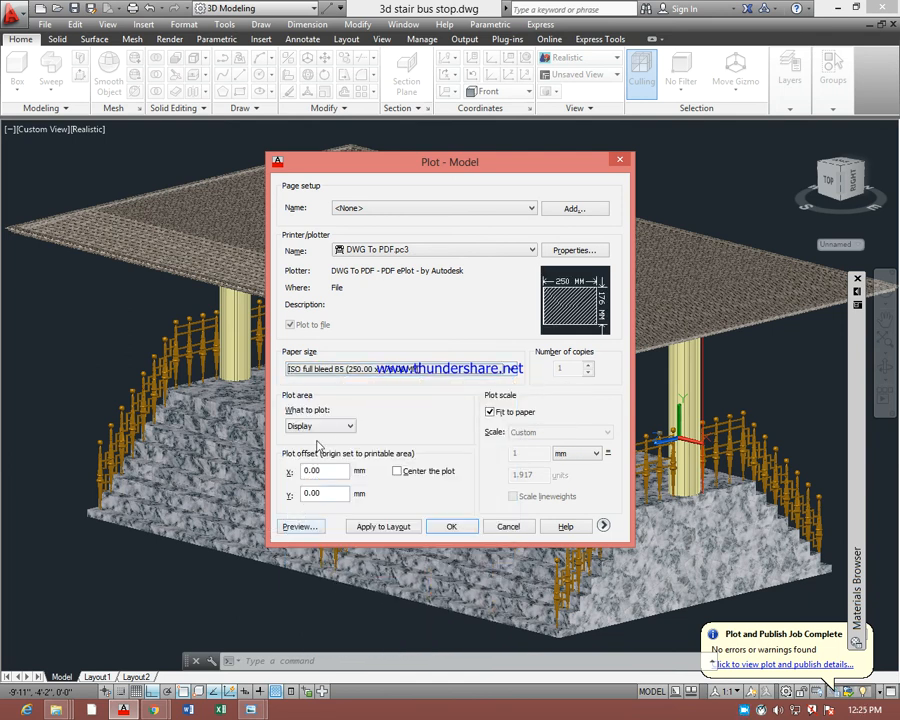
pyautogui.click(508, 527)
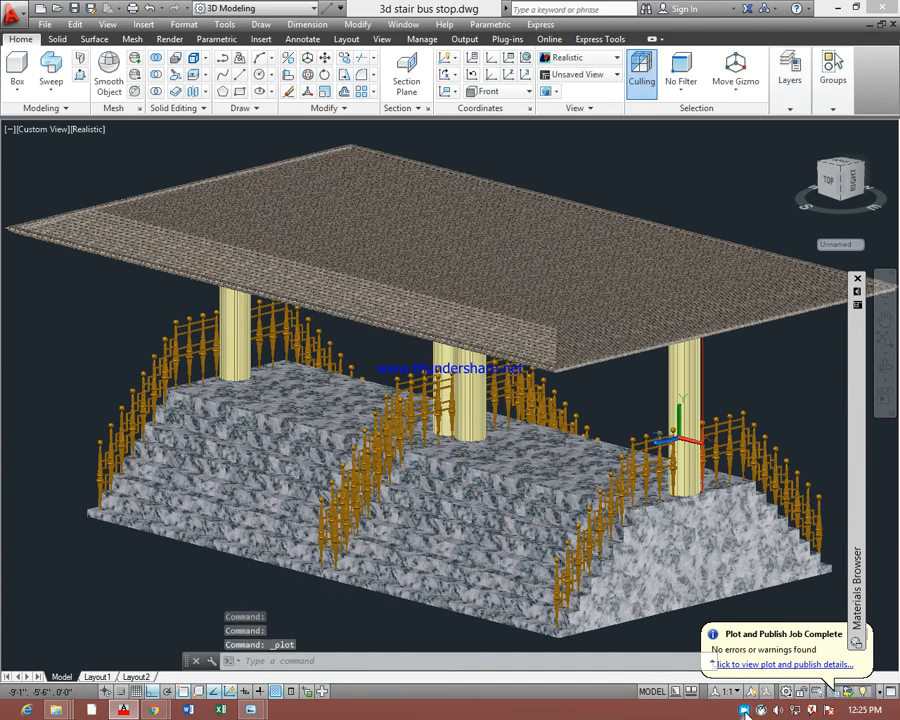
# Write the contact phone number on the AutoCAD command line without running it
pyautogui.rightClick(745, 713)
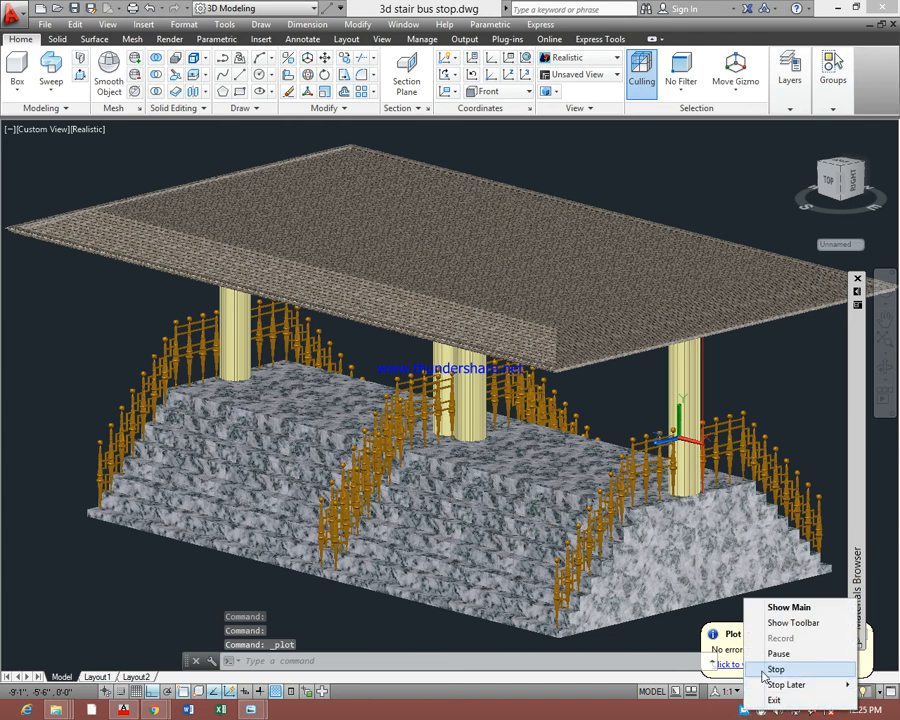
pyautogui.click(314, 660)
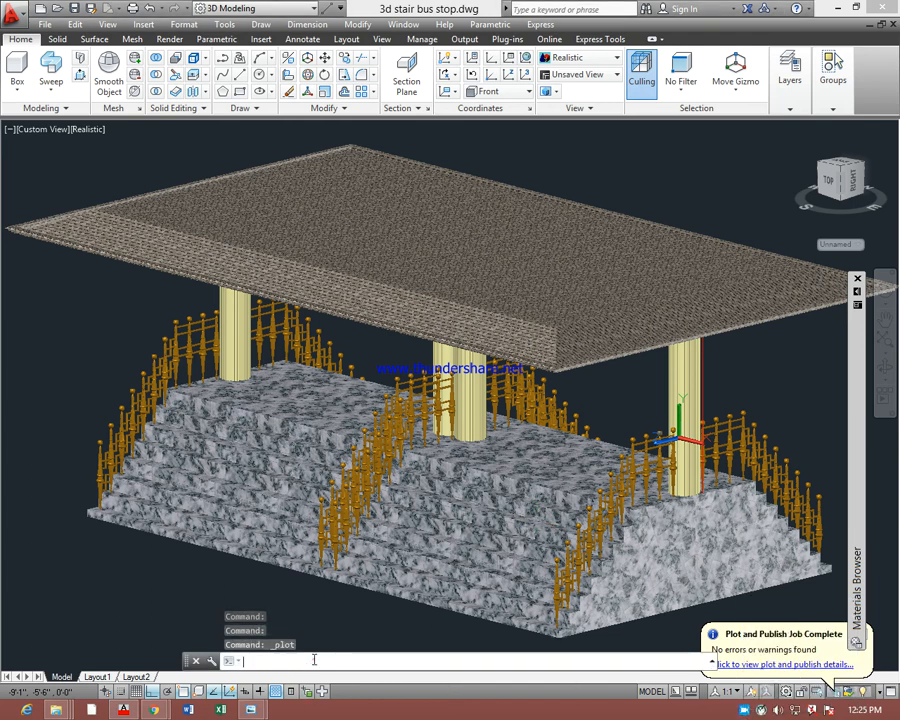
pyautogui.write('e')
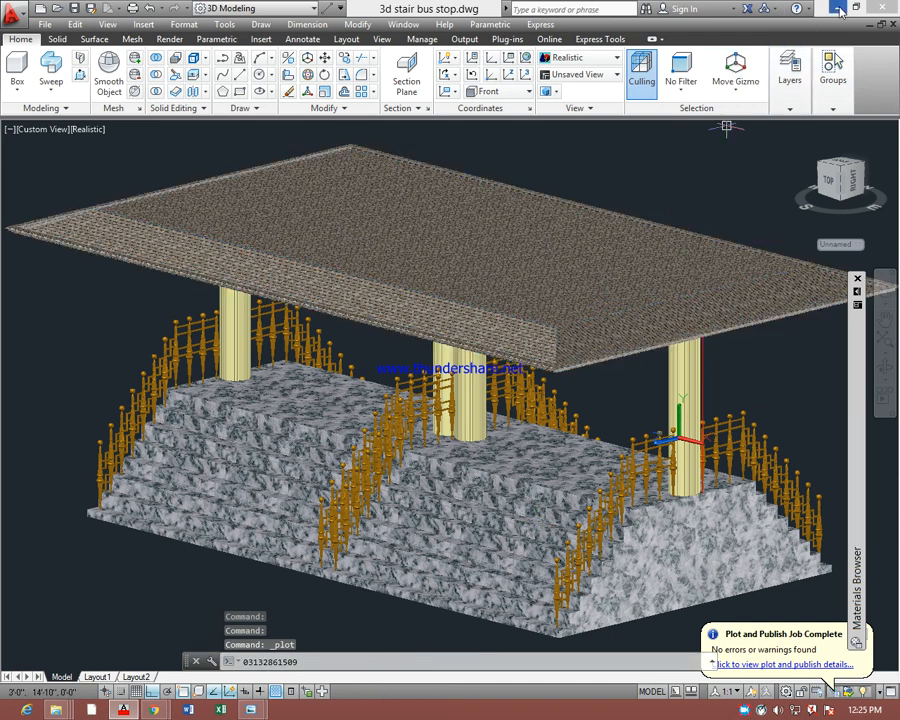
pyautogui.rightClick(746, 711)
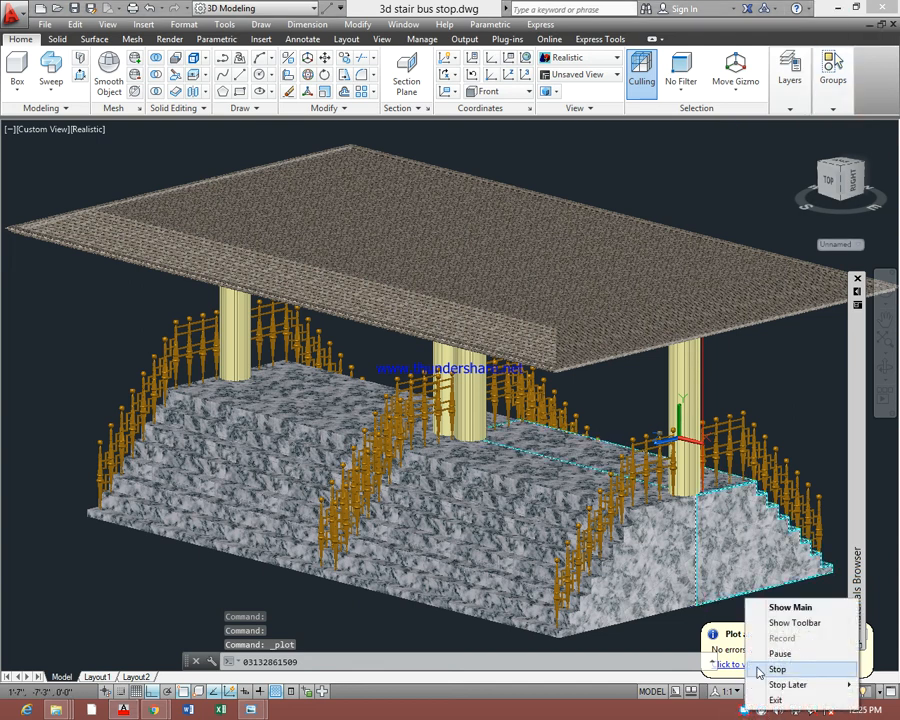